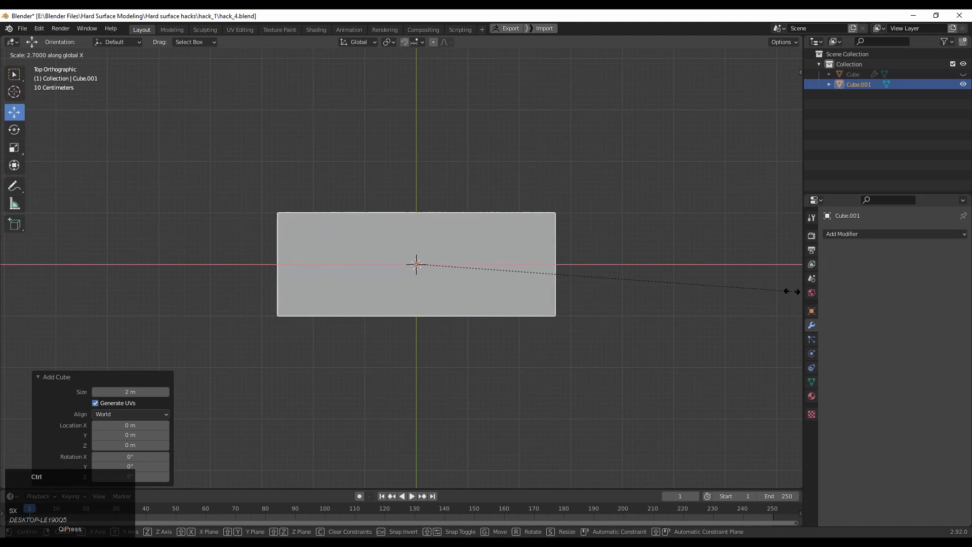
- Scale the cube to 3 along X and raise it along Z so its base sits on the floor line
left_click(31, 307, "ctrl")
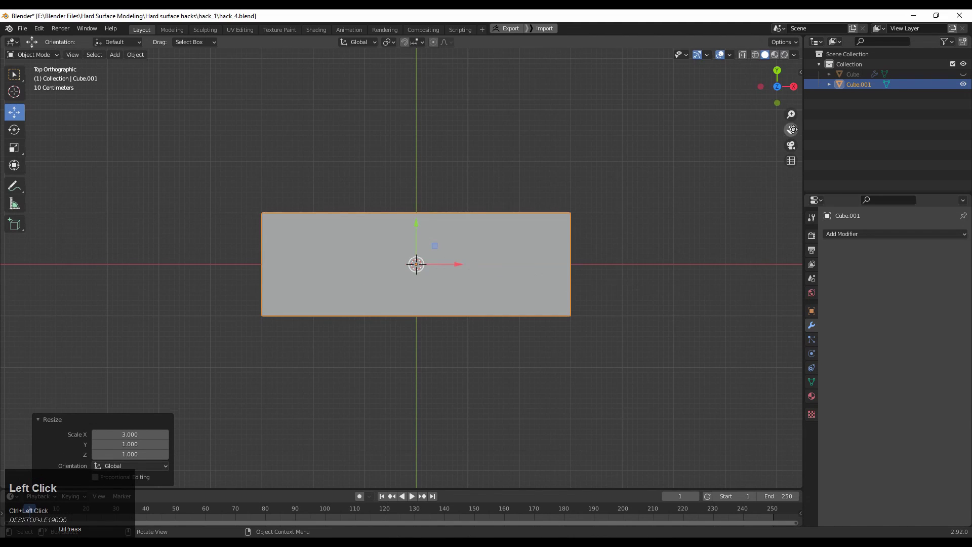
left_click(780, 102)
left_click_drag(421, 276, 419, 227, "ctrl")
- In Edit Mode, select the block's top vertices through the mesh and lower them 1 m along Z
key("Tab")
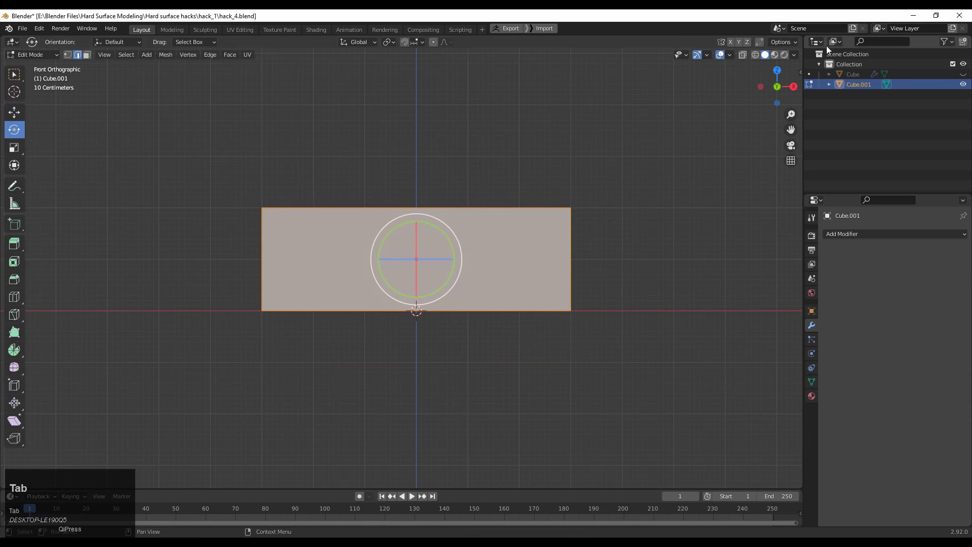
left_click(743, 54)
key("1")
left_click_drag(690, 135, 71, 284)
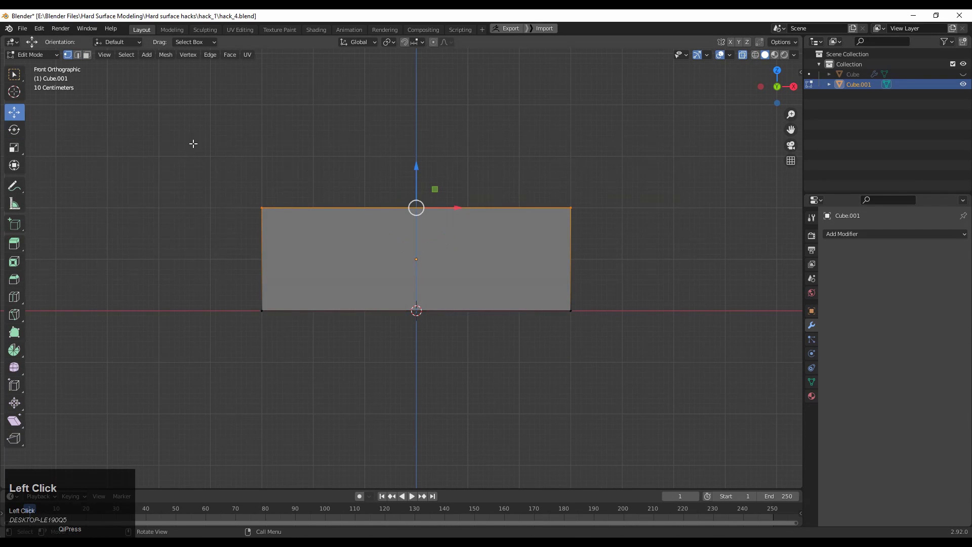
left_click_drag(419, 168, 419, 219)
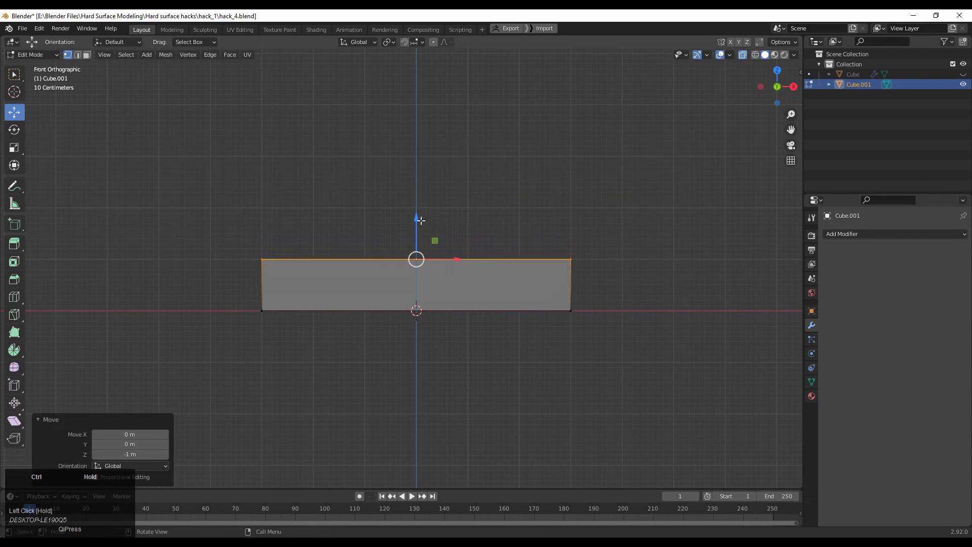
middle_click_drag(419, 219, 441, 330)
left_click(743, 54)
- Add a centered loop cut across the block's length, dividing it into two halves
middle_click_drag(505, 201, 503, 171, "ctrl")
key("ctrl+r")
left_click(461, 180)
right_click(459, 177)
- Select the three outer top edges of the negative-X half and give them a narrow bevel
middle_click_drag(260, 326, 256, 281)
key("2")
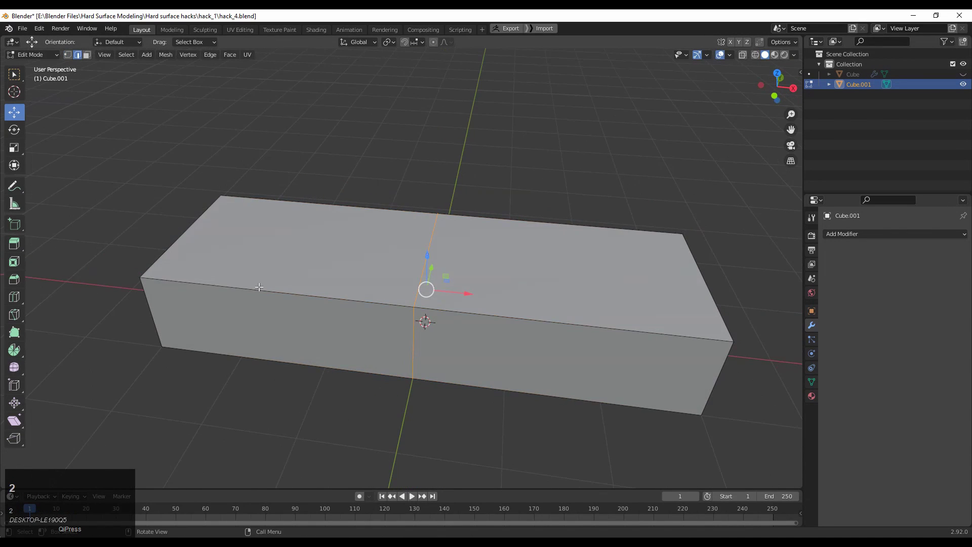
left_click(247, 292)
middle_click_drag(242, 352, 106, 330)
middle_click_drag(207, 249, 449, 289)
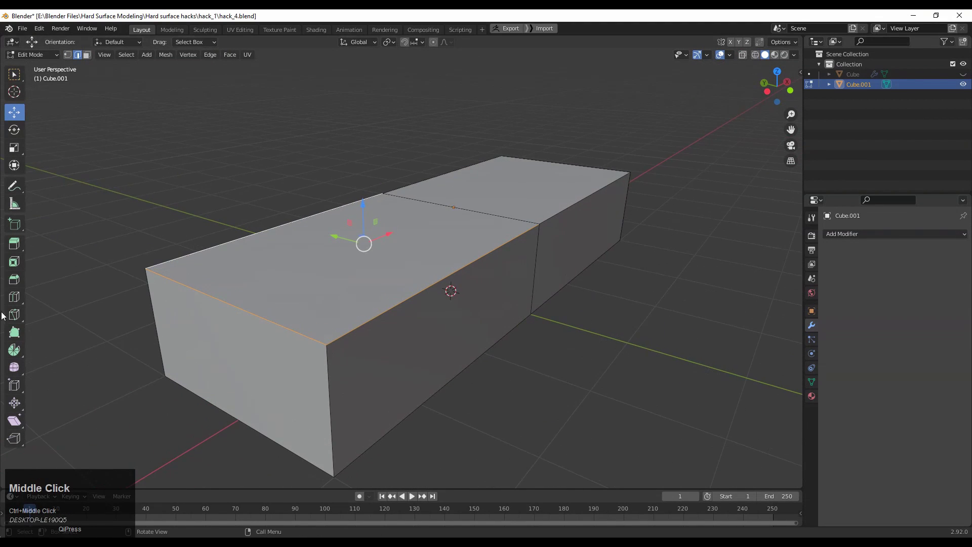
left_click(16, 278)
middle_click_drag(380, 290, 369, 295)
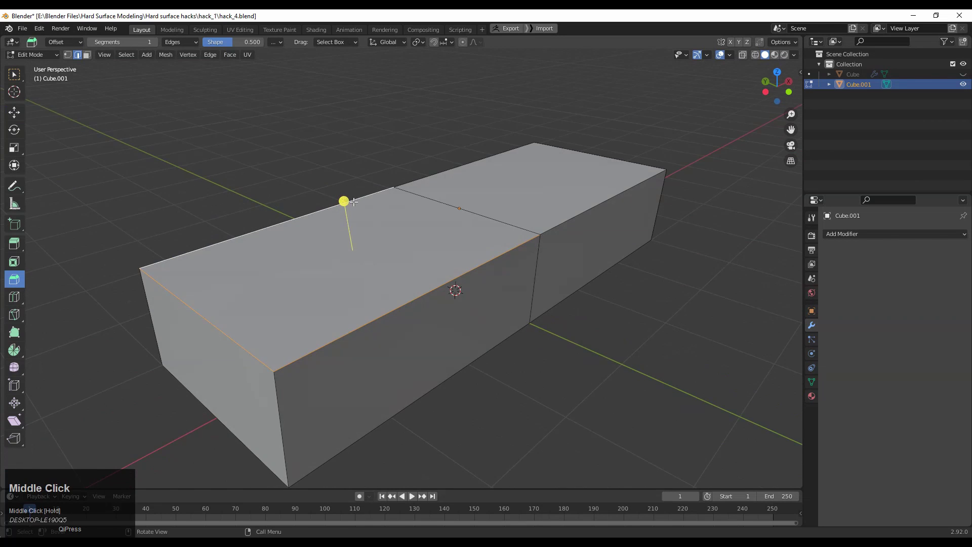
mouse_move(344, 201)
left_mouse_down()
mouse_move(336, 188)
mouse_move(343, 200)
left_mouse_up()
- Select the lower edges of the bevel on the negative-X half and move them down about 0.16 m along Z
middle_click_drag(354, 304, 282, 341)
left_click(346, 365, "alt")
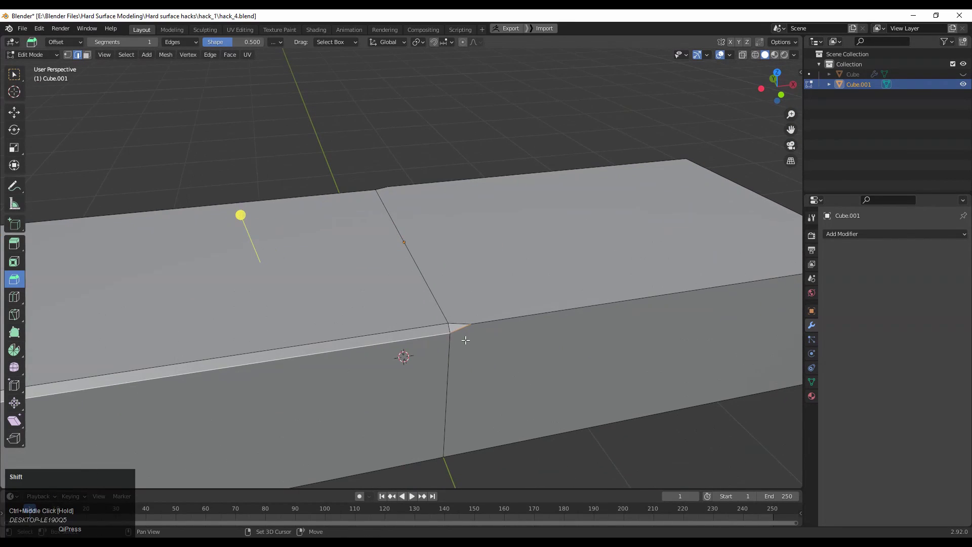
middle_click_drag(320, 273, 224, 357)
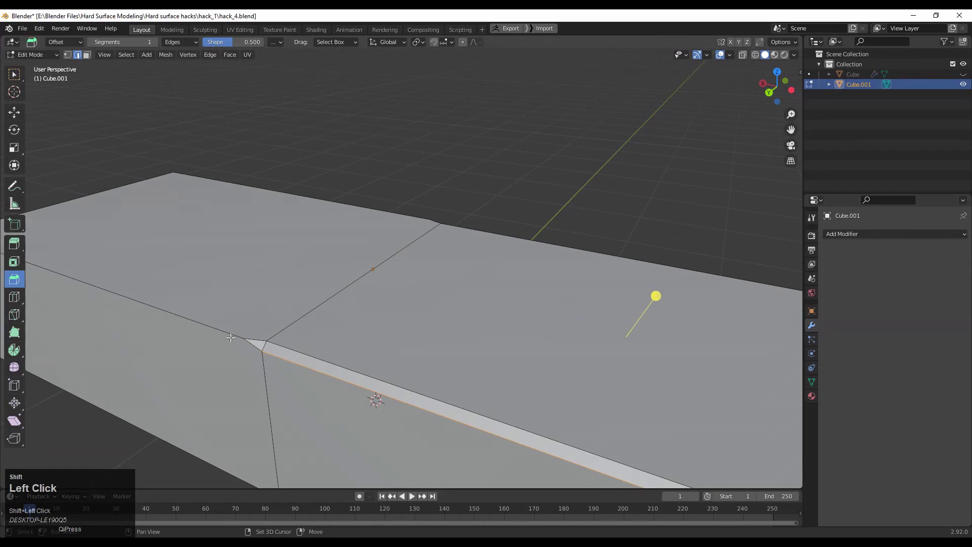
left_click(13, 113)
middle_click_drag(228, 177, 297, 244, "ctrl")
middle_click_drag(350, 299, 313, 275)
middle_click_drag(471, 253, 490, 218, "ctrl")
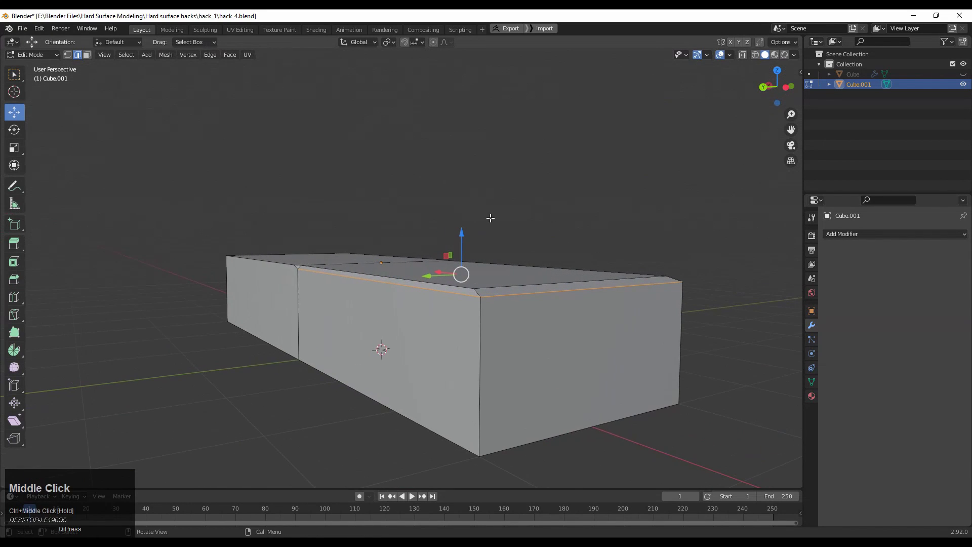
left_click_drag(462, 232, 473, 260)
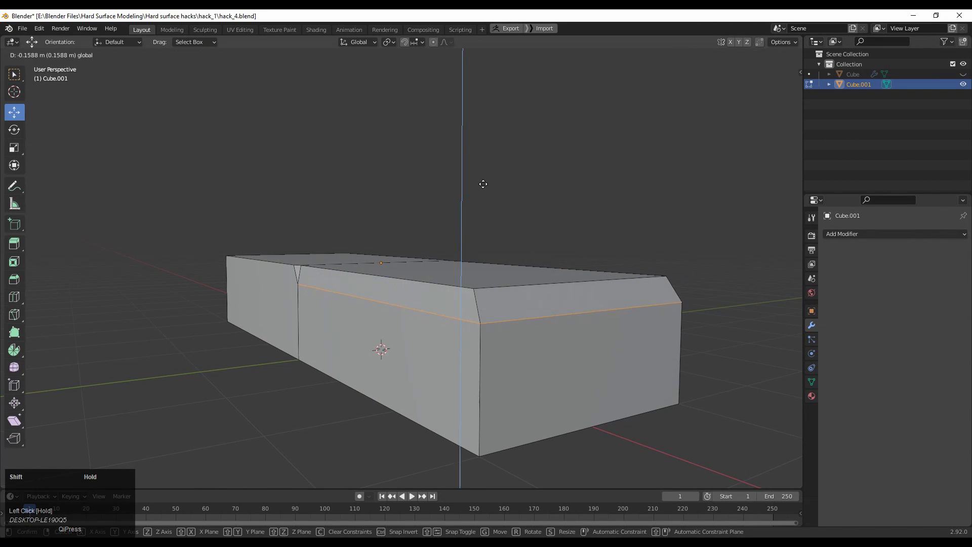
left_click_drag(483, 184, 486, 156, "shift")
- Scale the beveled half's top face down uniformly by about 0.93, then shrink it slightly further from the top view
middle_click_drag(486, 156, 432, 309)
middle_click_drag(364, 312, 354, 299)
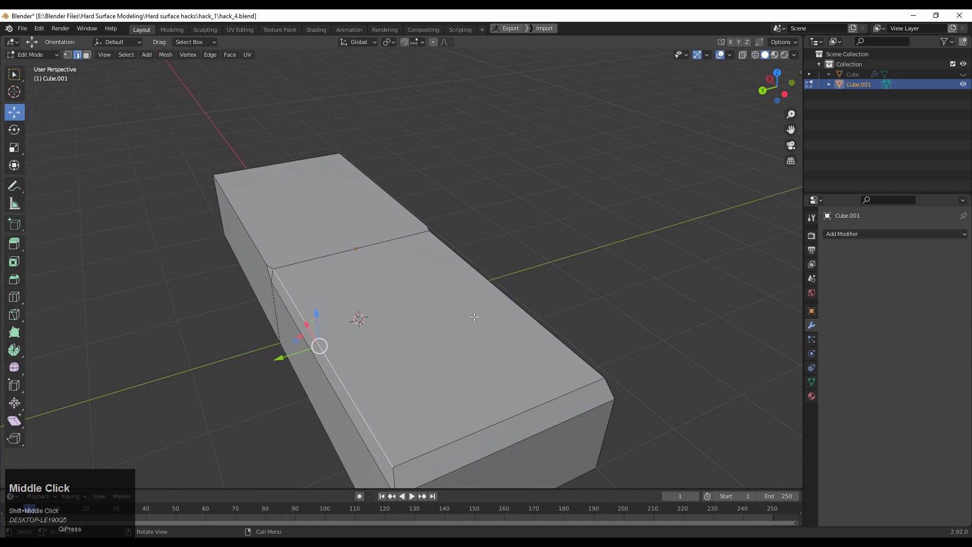
left_click(385, 324)
key("s")
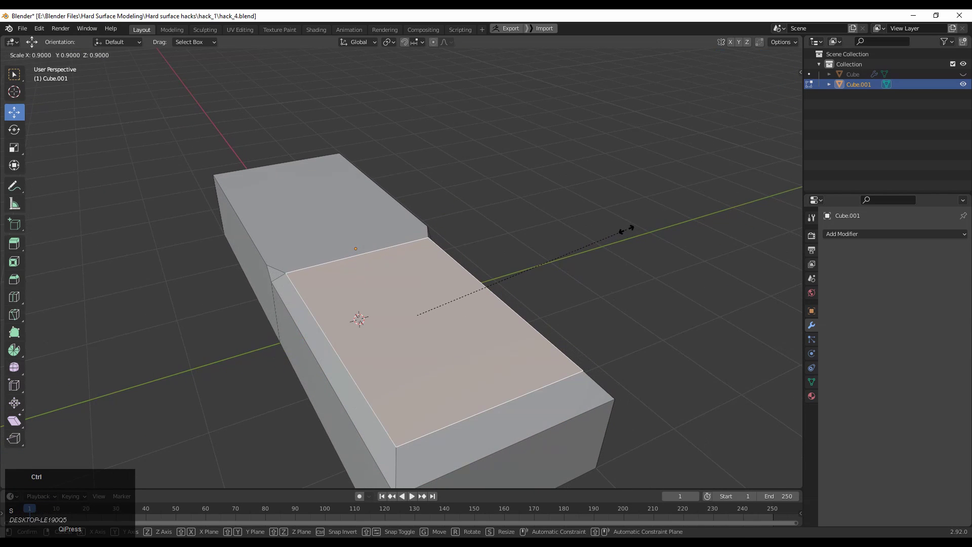
left_click(642, 227)
middle_click_drag(643, 227, 799, 70)
left_click(777, 79)
middle_click_drag(573, 281, 628, 324, "shift")
key("s")
right_click(576, 146)
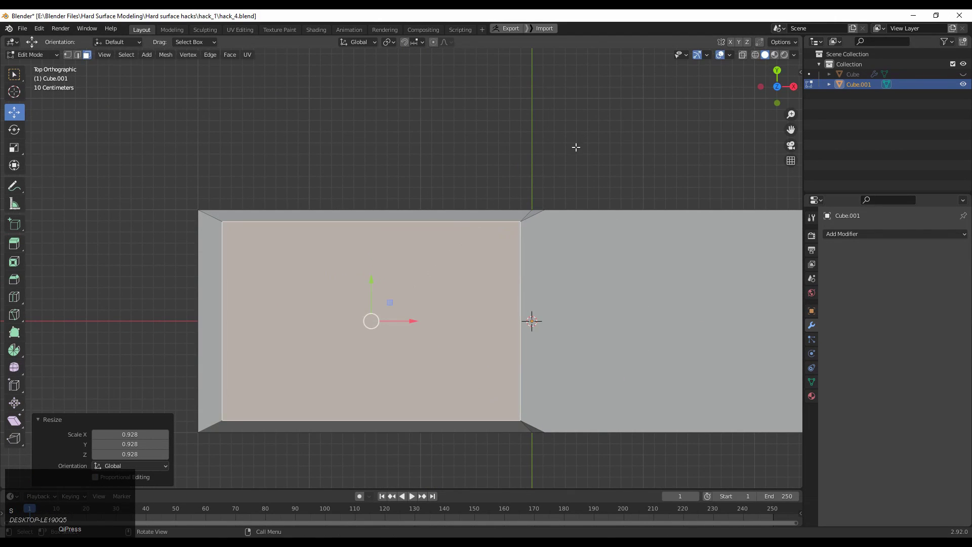
key("shift")
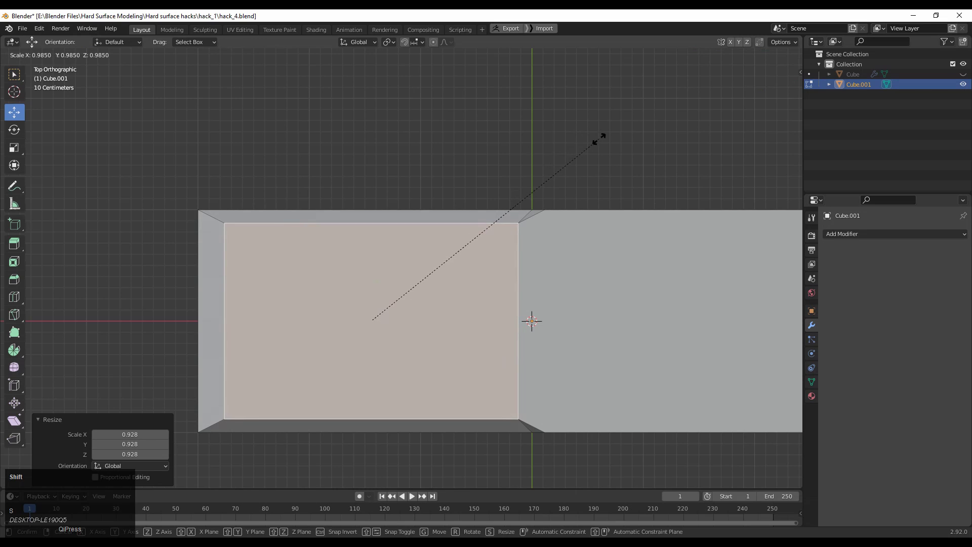
left_click(568, 156)
- Move the outer short edge of the shrunken top face about 0.105 m outward along X
middle_click_drag(542, 122, 632, 107, "shift")
key("2")
left_click(311, 313)
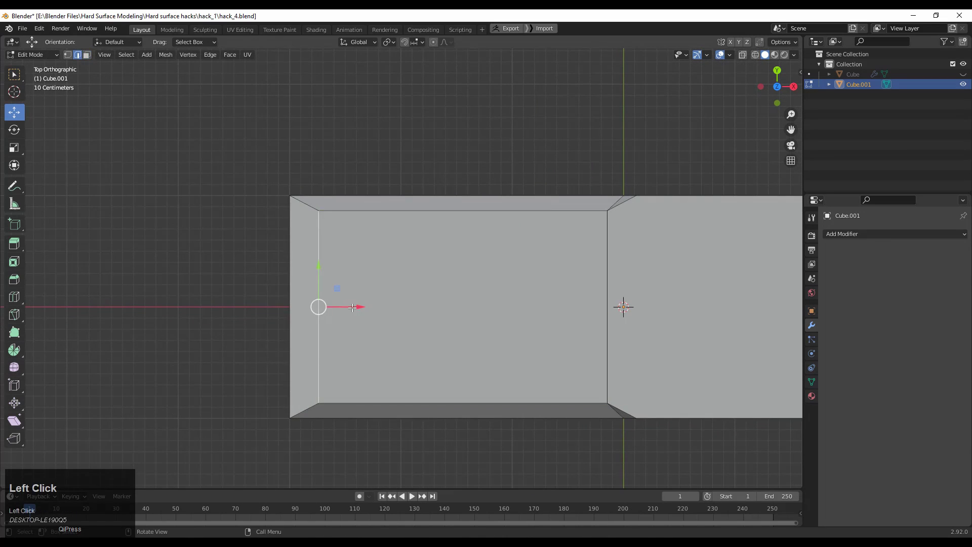
left_click_drag(352, 307, 329, 303)
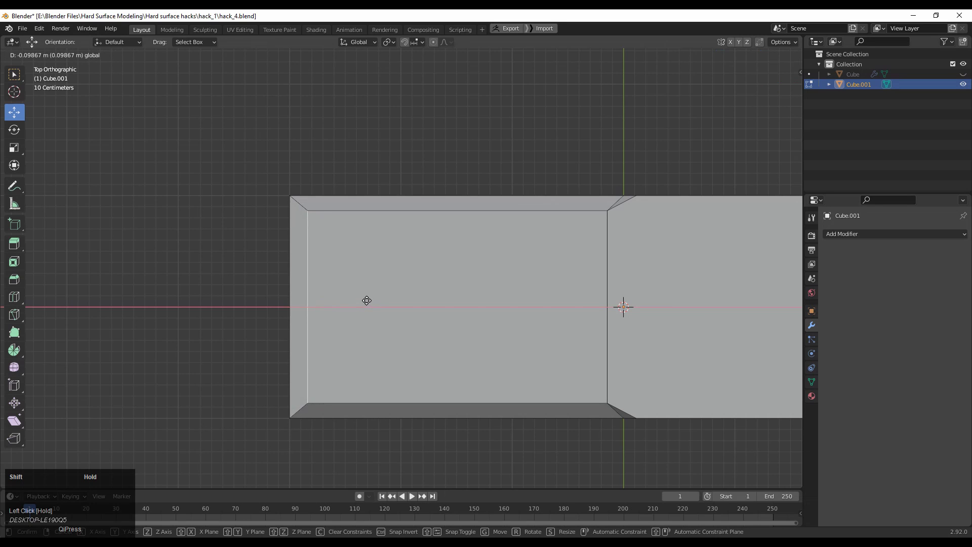
left_click_drag(358, 294, 359, 294)
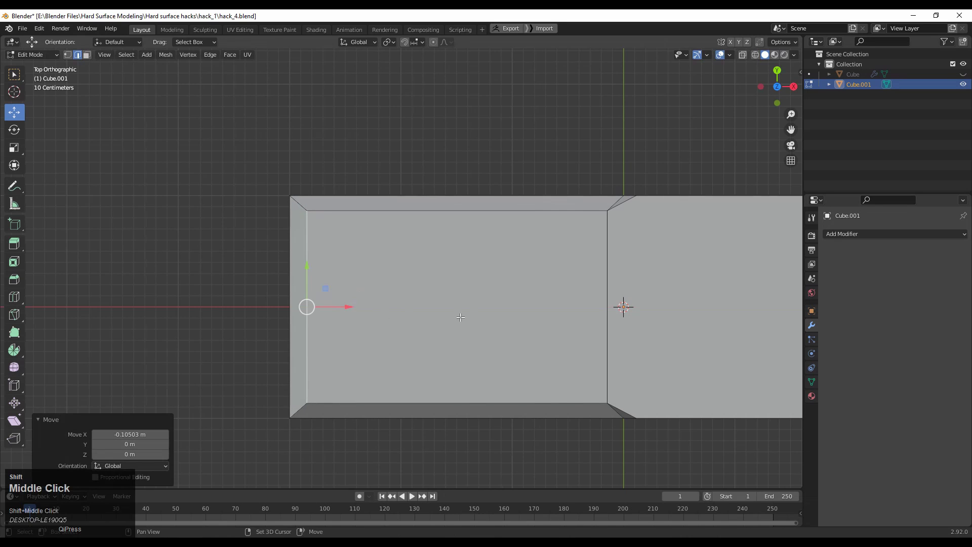
- Select the middle edge loop and flatten it along X by scaling it to 0
middle_click_drag(656, 270, 515, 245, "shift")
key("2")
left_click(463, 248, "alt")
middle_click(462, 248, "alt")
key("s")
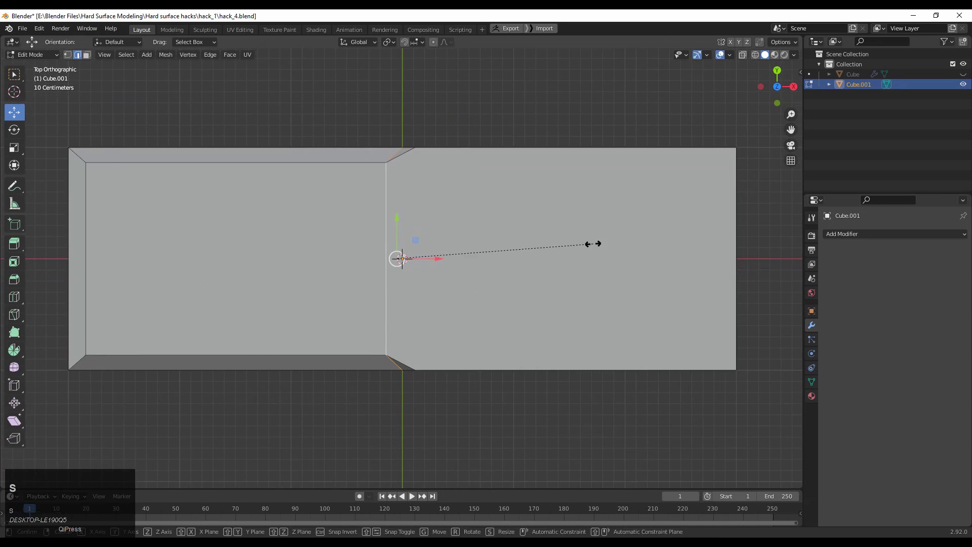
key("x")
key("0")
left_click(596, 245)
- Add a Subdivision modifier to the block
middle_click_drag(439, 304, 686, 263)
left_click(514, 342)
left_click(908, 234)
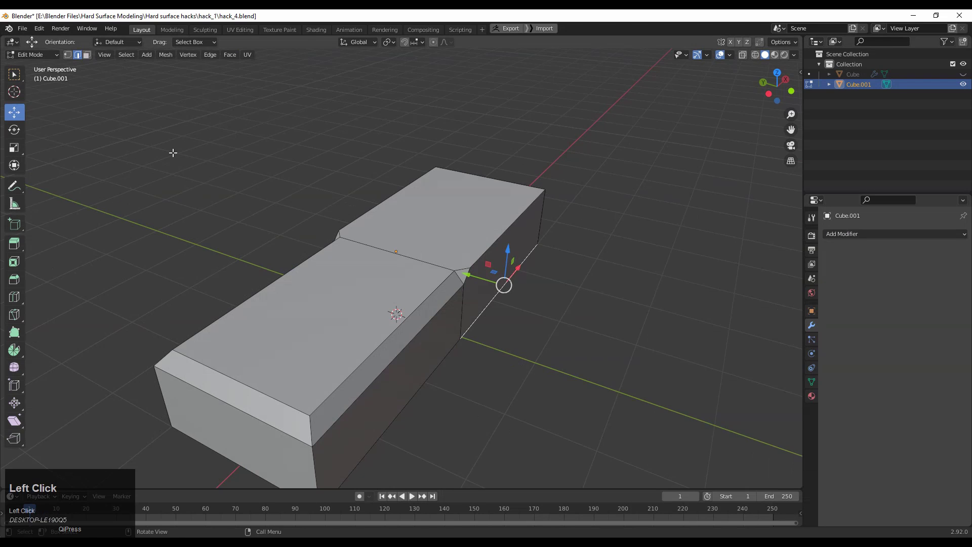
middle_click_drag(488, 259, 468, 237)
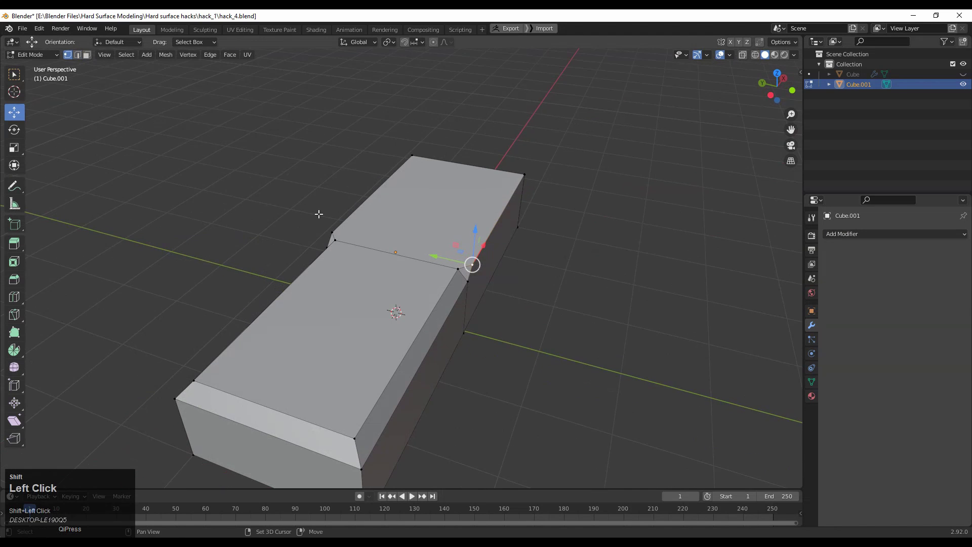
middle_click_drag(318, 214, 526, 277)
left_click(907, 234)
left_click(792, 420)
- Check the smoothed block in Object Mode, and turn off the Subdivision modifier's viewport display to continue mesh editing
middle_click_drag(567, 309, 356, 213, "ctrl")
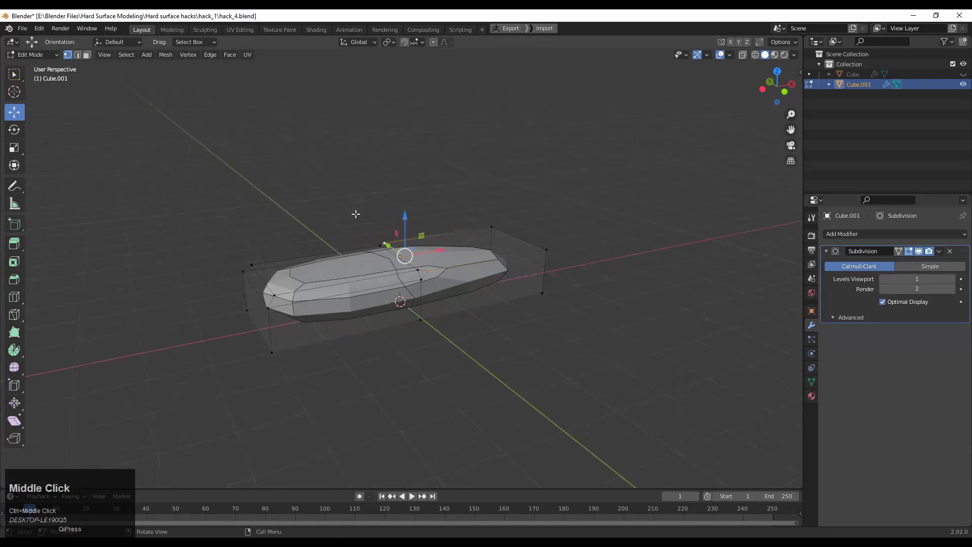
key("Tab")
left_click(388, 149)
middle_click_drag(389, 149, 433, 268)
key("Tab")
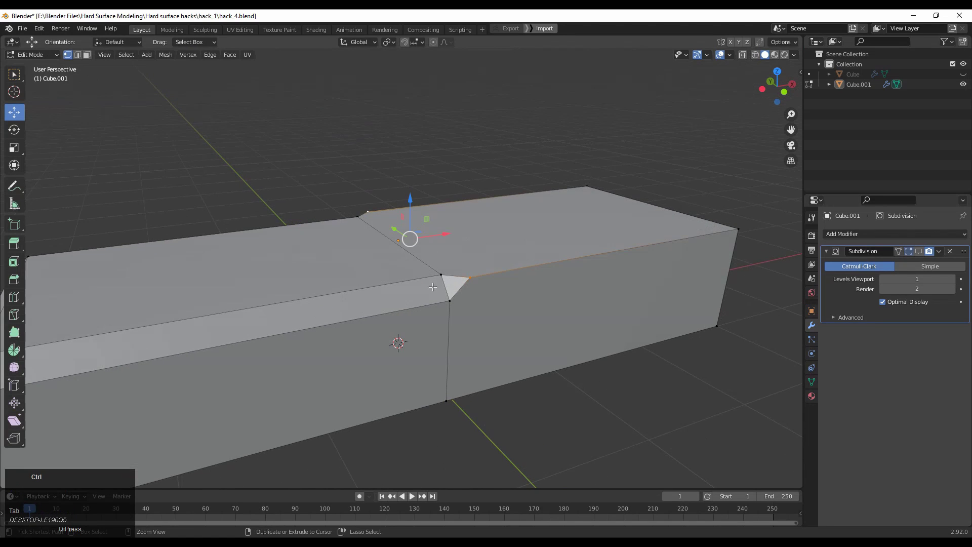
- Add two loop cuts along the sloped bevel, near its upper and lower edges, each with a slide factor of 0.8
left_click(444, 288)
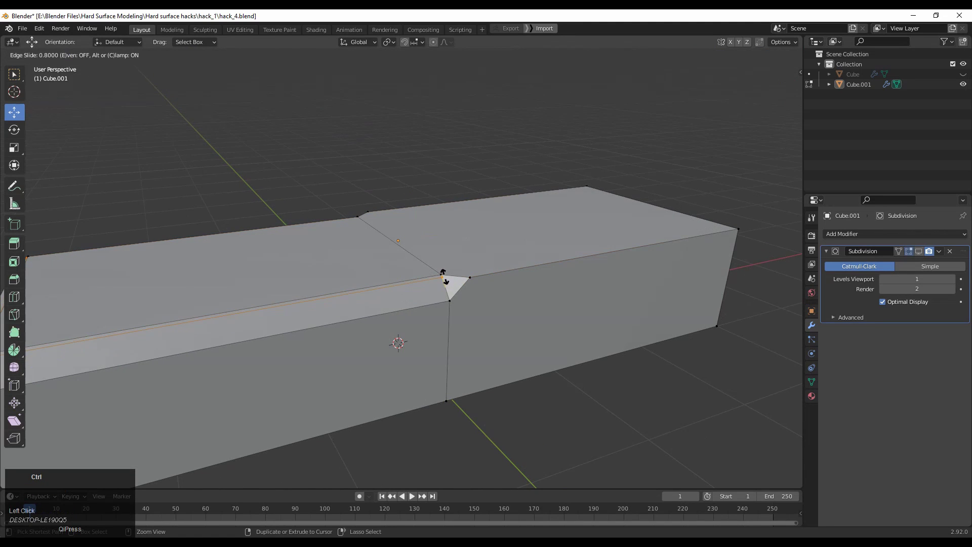
left_click(444, 278)
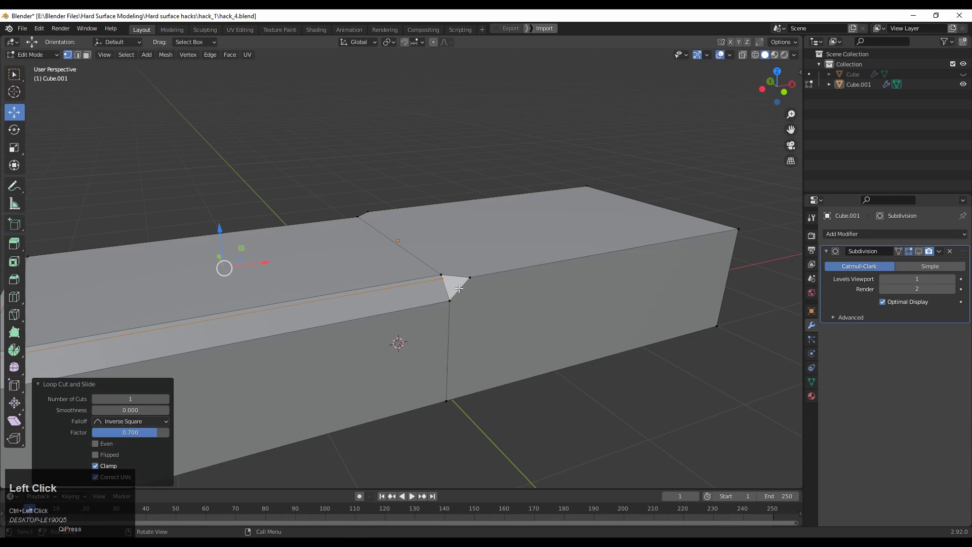
middle_click_drag(444, 277, 310, 381)
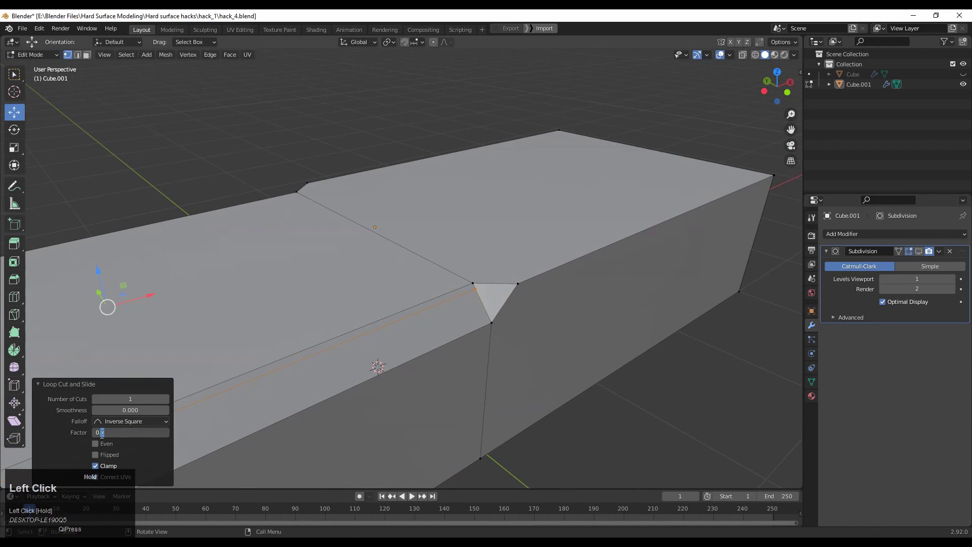
left_click(482, 298, "ctrl")
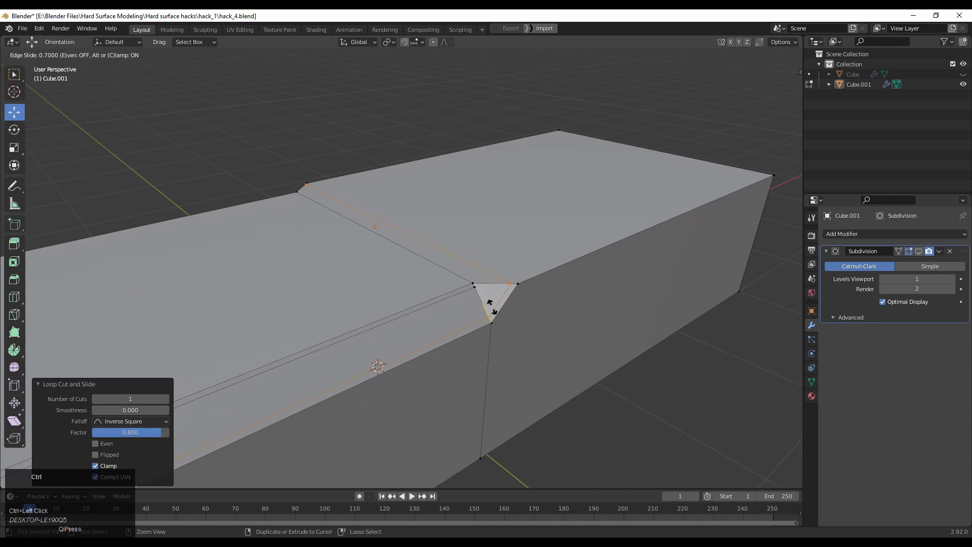
left_click(492, 304)
middle_click_drag(492, 304, 428, 333)
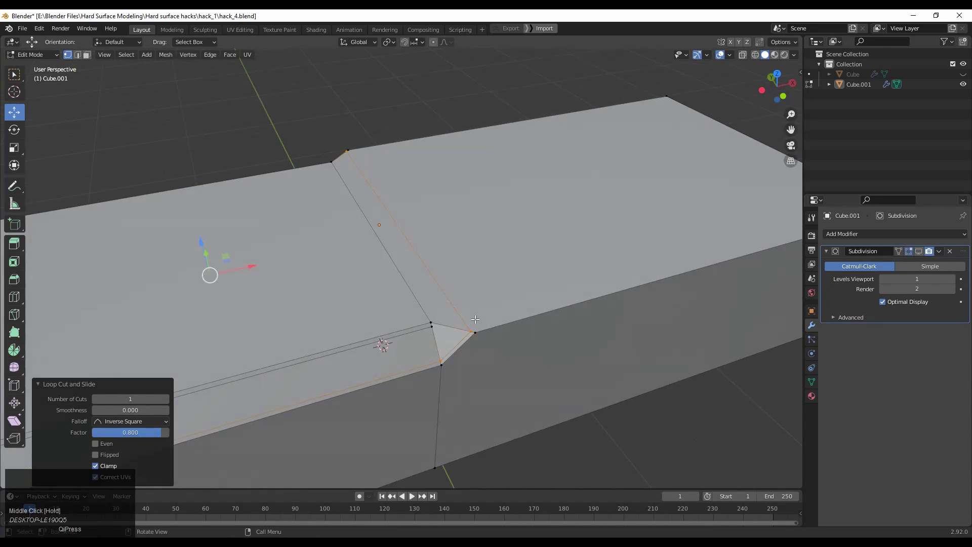
- Split the triangular corner face with a connecting edge and dissolve the surplus edges beside it
left_click(428, 332)
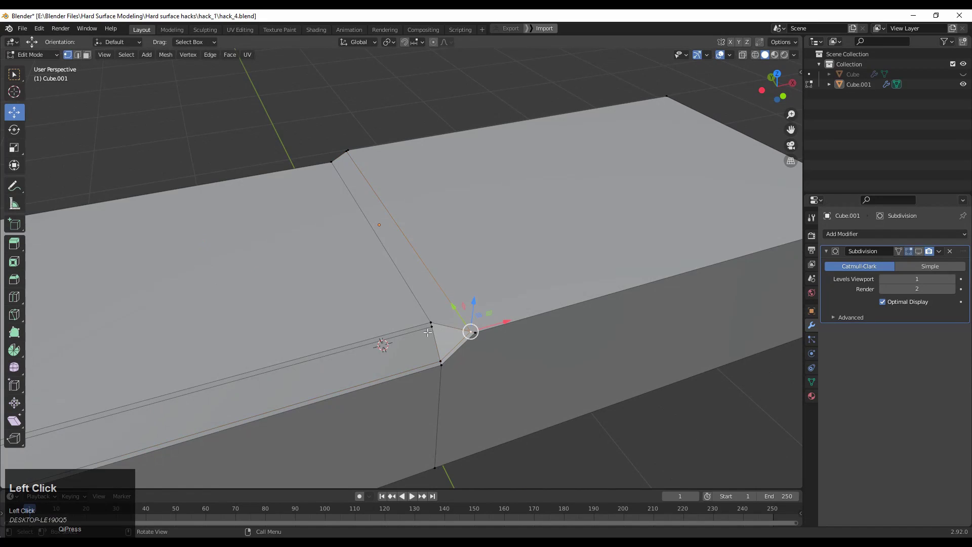
left_click(479, 328)
key("3")
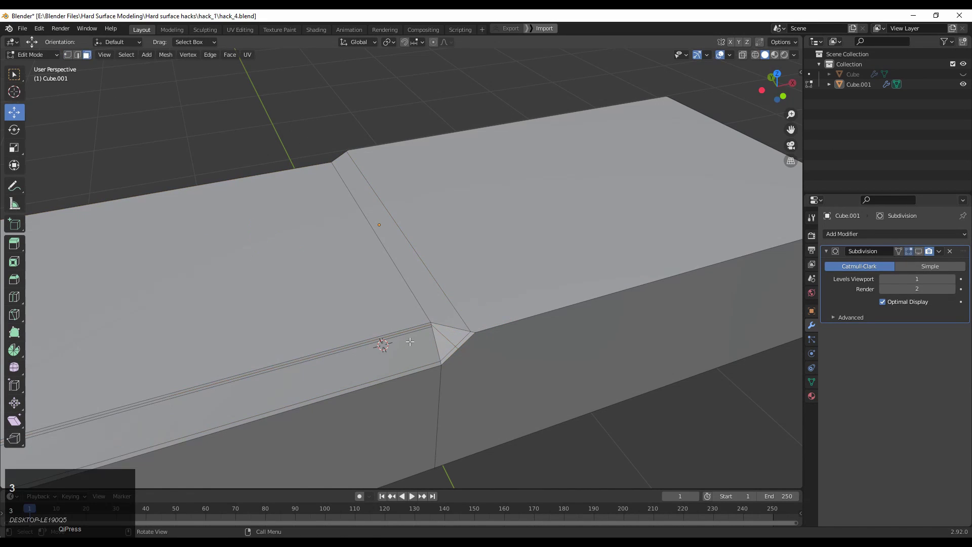
middle_click_drag(427, 339, 487, 349)
scroll(508, 404, "up", 2)
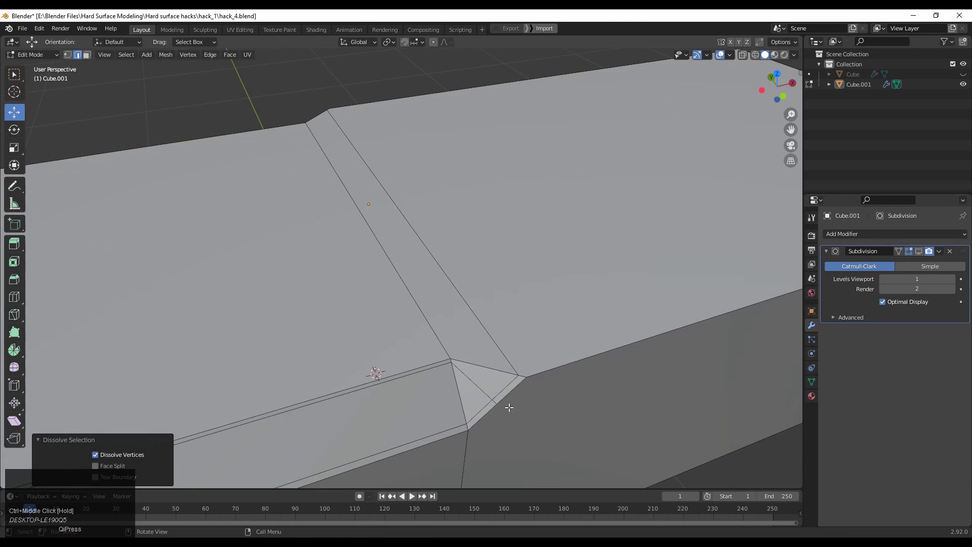
- Slide the vertex on the outer side of the triangular corner along its edge to even out the topology
key("1")
left_click(495, 400)
middle_click_drag(495, 400, 392, 362, "shift")
key("g")
key("g")
left_click(498, 346)
- Add a centered lengthwise loop cut through the whole block along the X axis
left_click(169, 104)
middle_click_drag(312, 292, 136, 246, "ctrl")
left_click(314, 330, "ctrl+shift")
key("ctrl+r")
left_click(314, 317)
right_click(315, 316)
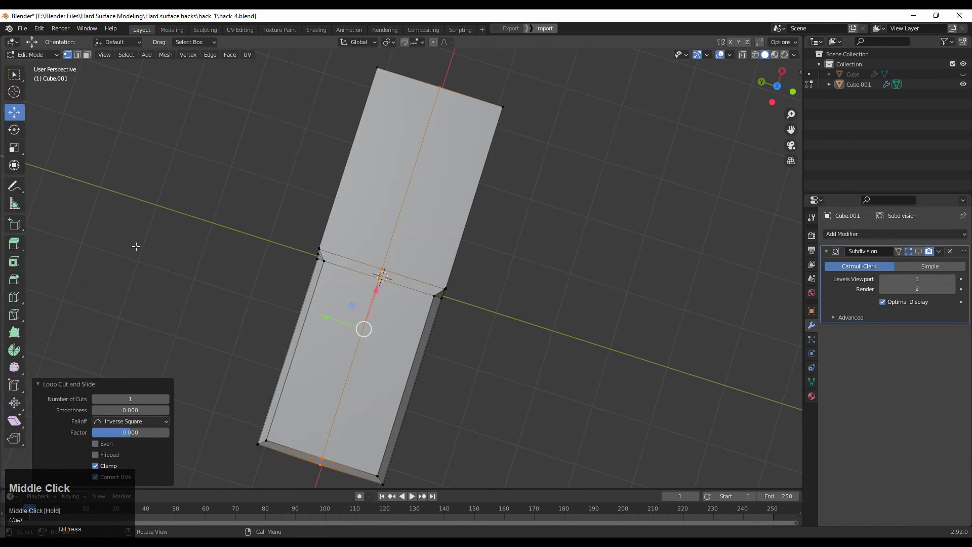
- Symmetrize the entire mesh so the reworked triangular corner is mirrored onto the opposite long side
left_click(776, 92)
middle_click_drag(782, 84, 582, 271)
key("a")
scroll(362, 333, "up", 3)
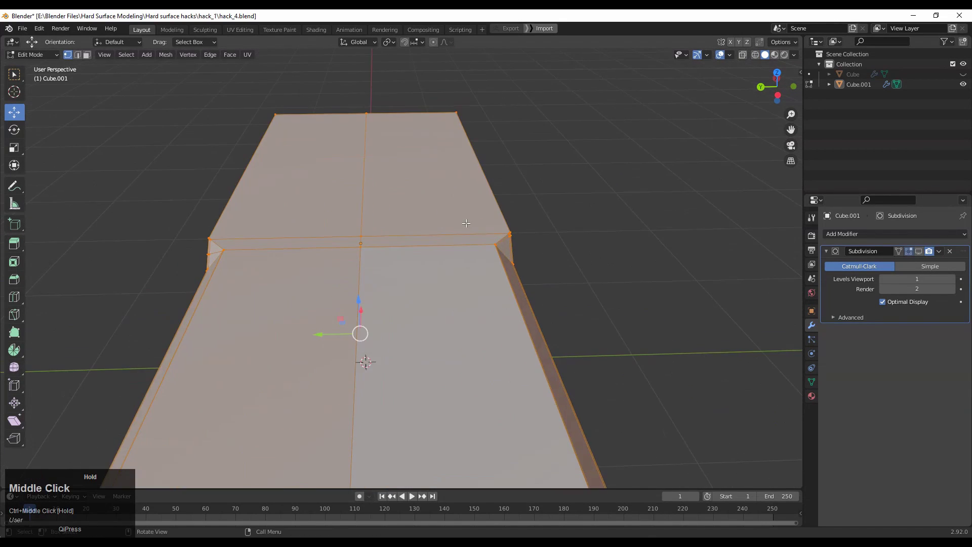
middle_click_drag(362, 332, 413, 214)
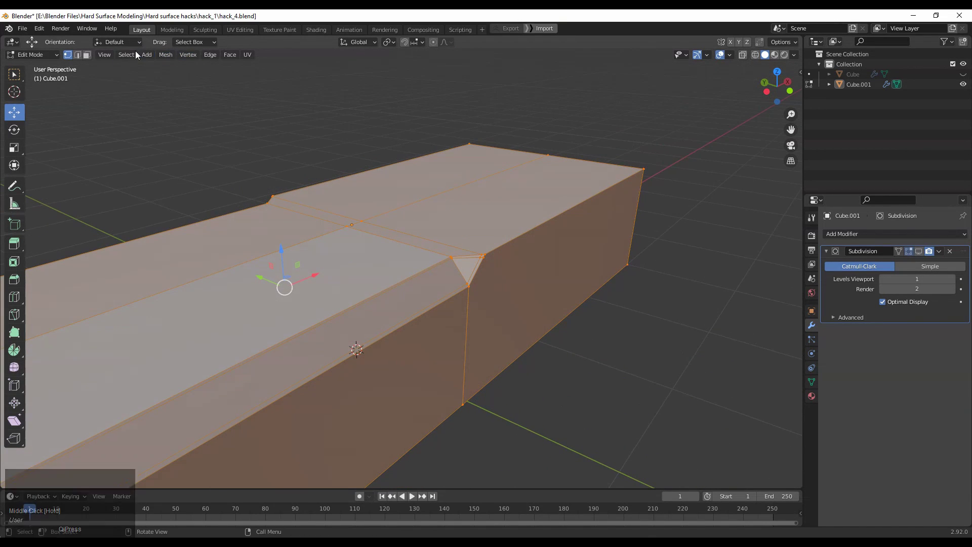
left_click(165, 55)
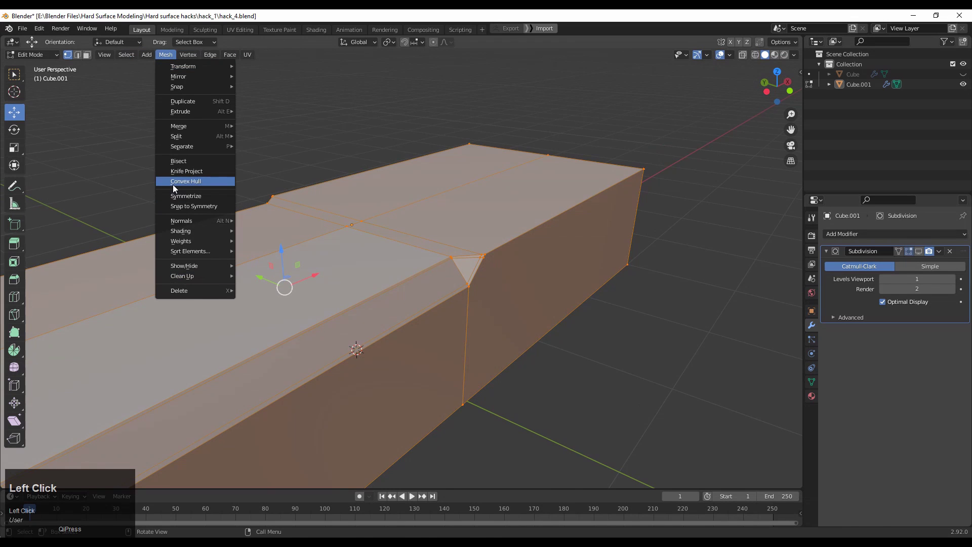
left_click(185, 197)
middle_click_drag(208, 219, 264, 240)
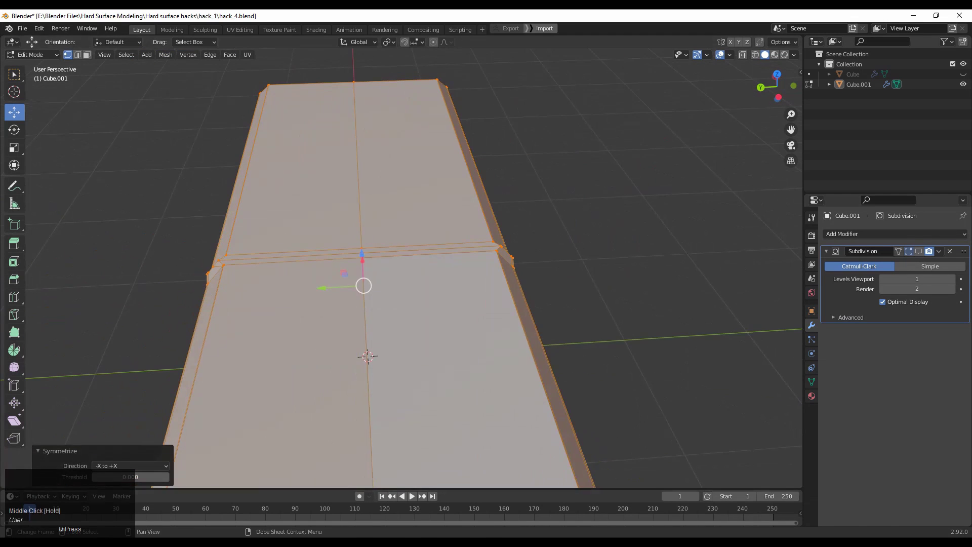
left_click(150, 466)
left_click(129, 438)
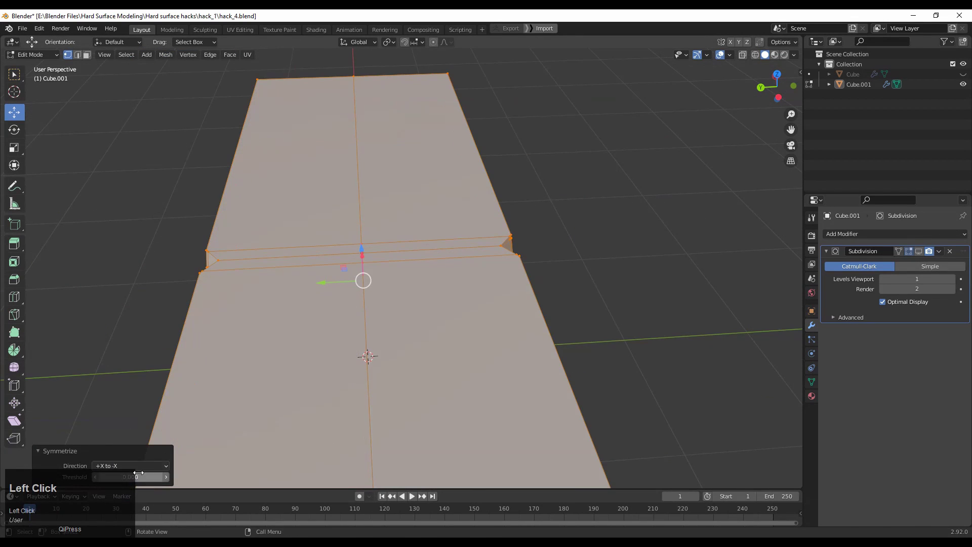
left_click(124, 420)
middle_click_drag(385, 324, 223, 344)
left_click(141, 464)
left_click(132, 426)
- Select the vertices along the bevel's upper rim and slide them along their adjoining edges
left_click(462, 138)
left_click(315, 317)
middle_click_drag(369, 303, 354, 253, "ctrl")
middle_click_drag(350, 295, 425, 342, "shift")
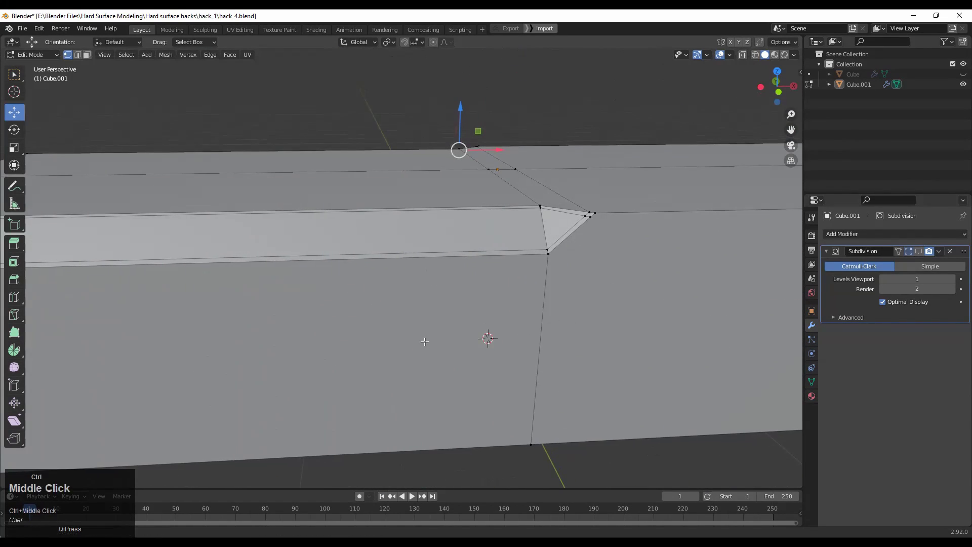
left_click(541, 208, "ctrl+shift")
middle_click_drag(541, 208, 293, 289, "shift")
key("ctrl+z")
left_click(495, 278, "shift")
middle_click_drag(294, 288, 602, 336)
left_click(507, 353, "ctrl+shift")
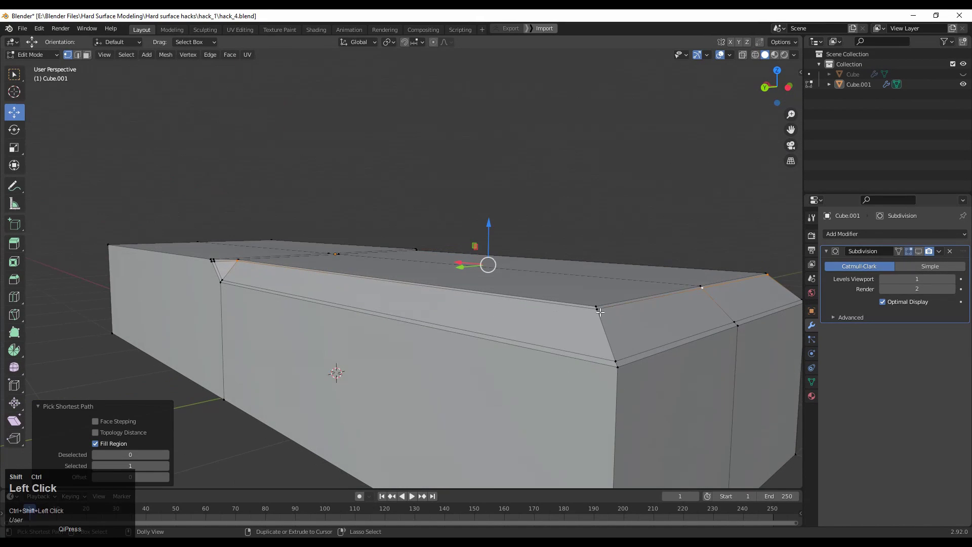
middle_click_drag(539, 330, 398, 271)
key("g")
key("g")
left_click(477, 225)
- Add a horizontal loop cut around the unbeveled half, close below its top edge, with a slide factor of -0.947
scroll(417, 296, "up", 1)
left_click(426, 313)
middle_click_drag(428, 309, 398, 315, "shift")
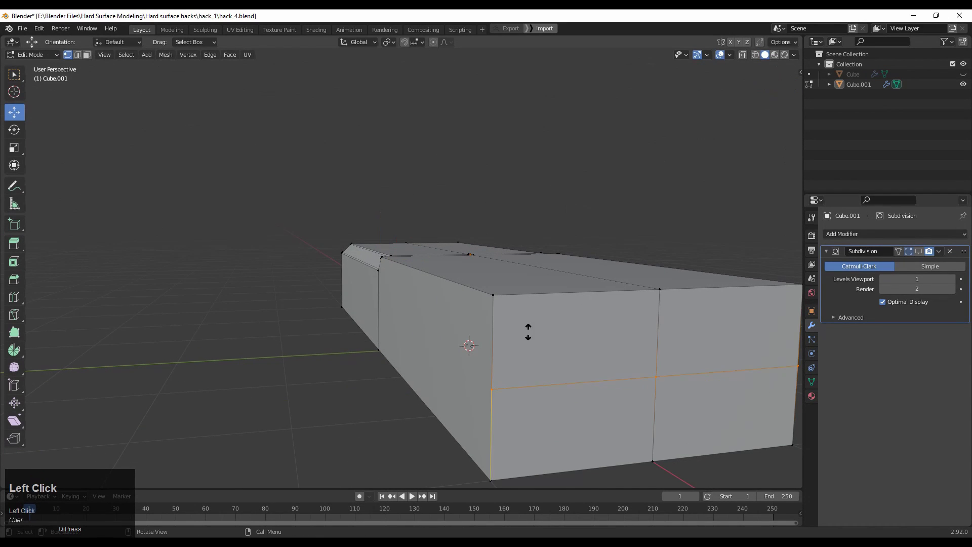
left_click(542, 233)
middle_click_drag(548, 309, 618, 332)
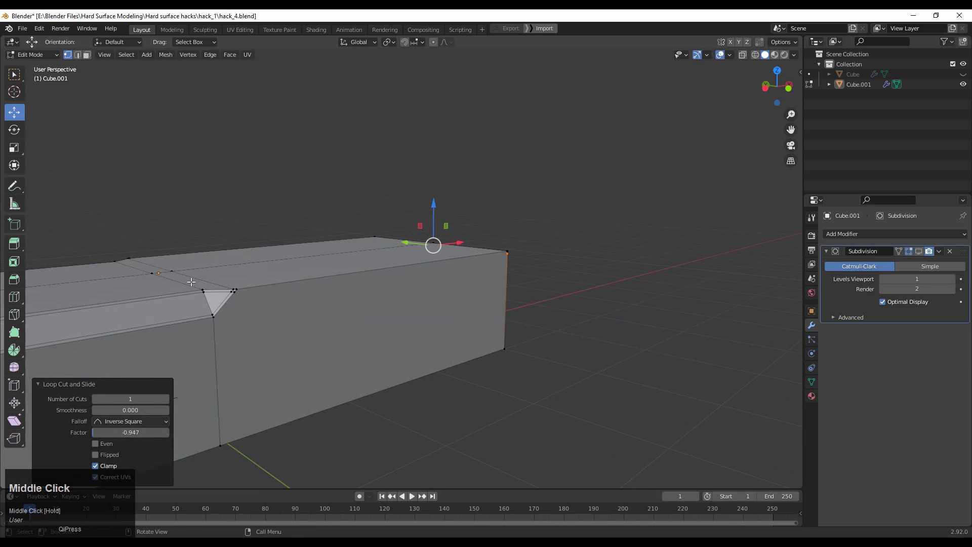
- Connect the end vertex of the horizontal loop cut to the tip of the triangular corner
left_click(249, 296)
middle_click_drag(347, 340, 360, 263, "ctrl")
middle_click_drag(360, 263, 442, 294, "shift")
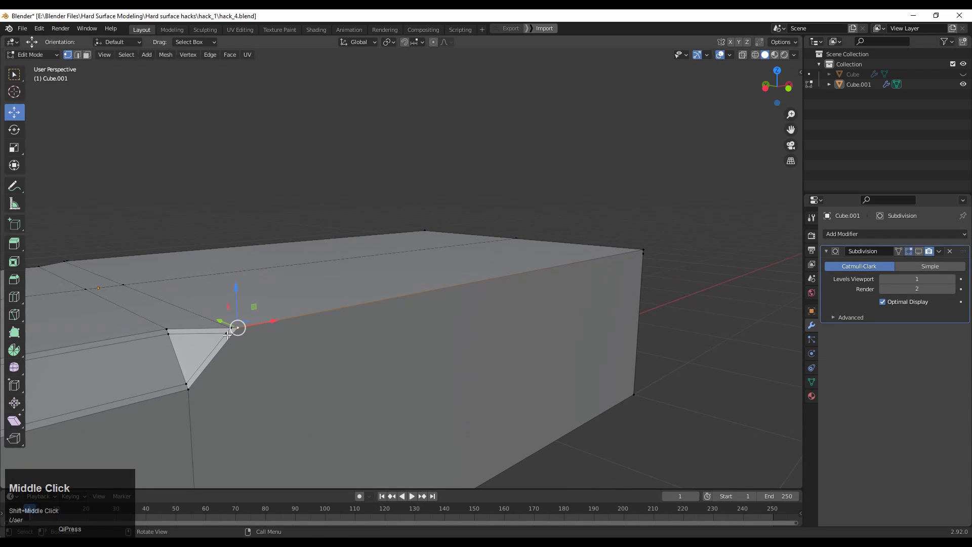
middle_click_drag(430, 337, 433, 363)
right_click(479, 267)
left_click(480, 267)
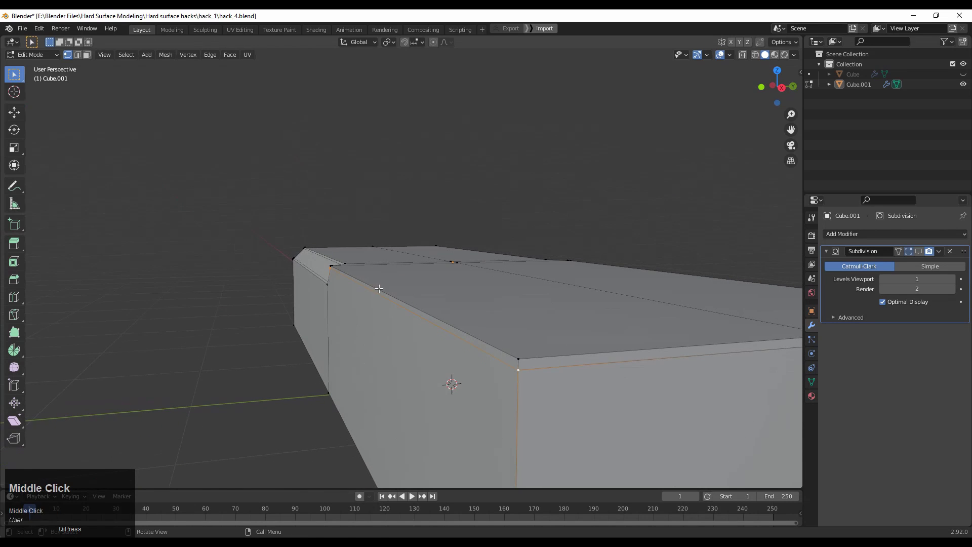
- Add a lengthwise loop cut on the top face, close to the block's long side edge
middle_click_drag(380, 289, 428, 364)
middle_click_drag(276, 232, 329, 282)
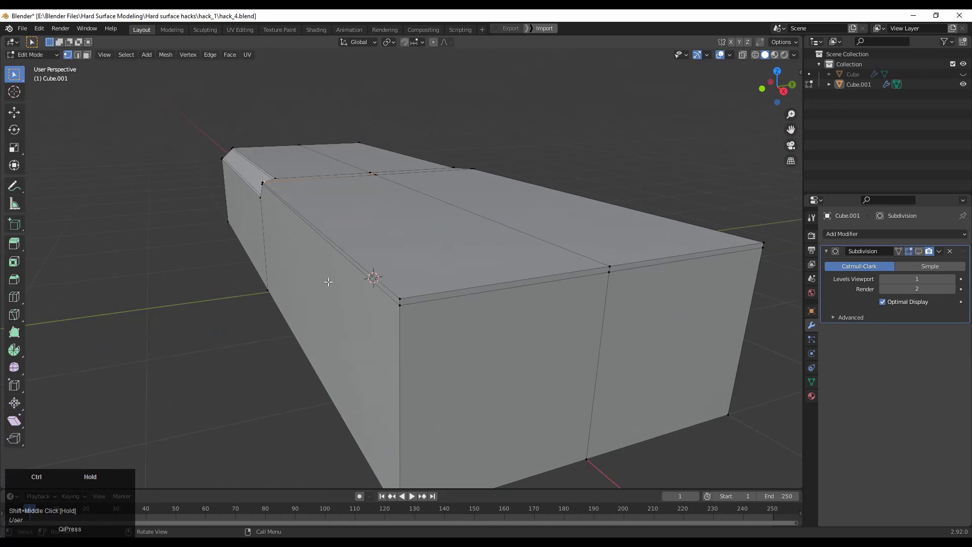
left_click(422, 301)
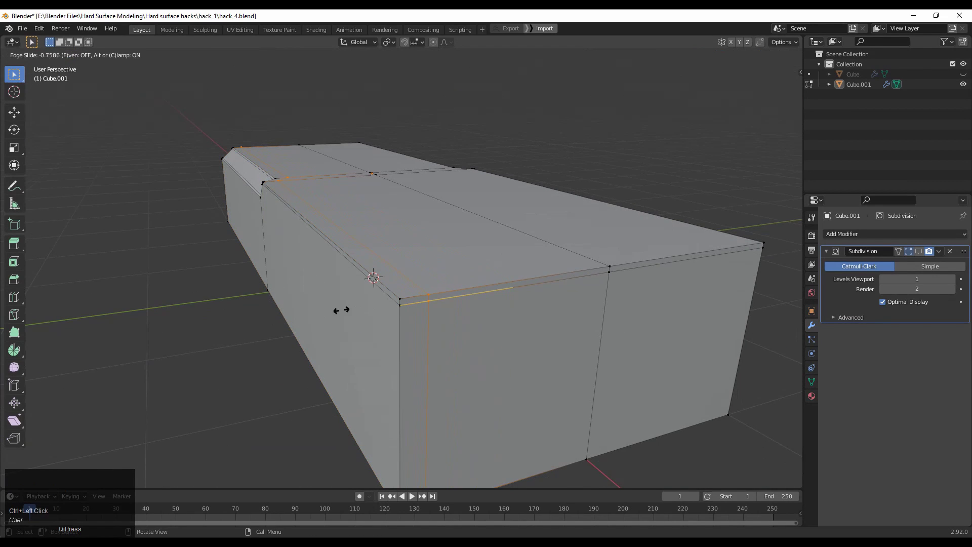
left_click(320, 313)
- Dissolve the leftover loop edge beside the triangular corner and merge the loop's end vertices there using At Last
middle_click_drag(320, 313, 376, 394)
key("2")
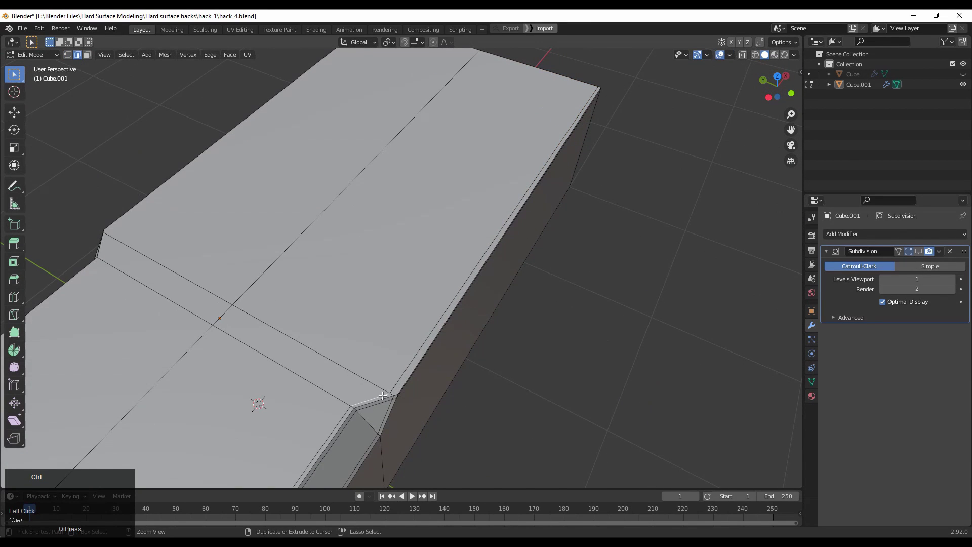
key("ctrl+x")
key("1")
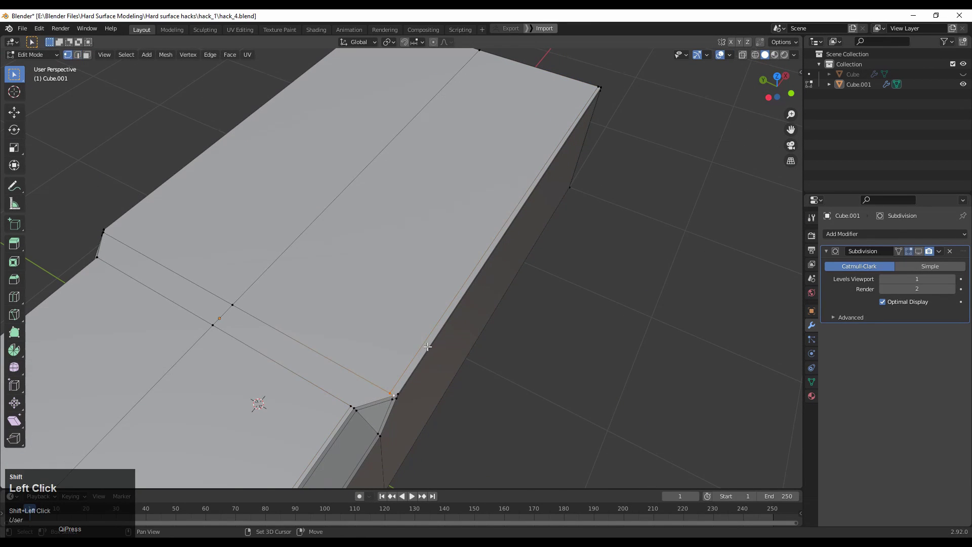
middle_click_drag(428, 347, 436, 391)
key("m")
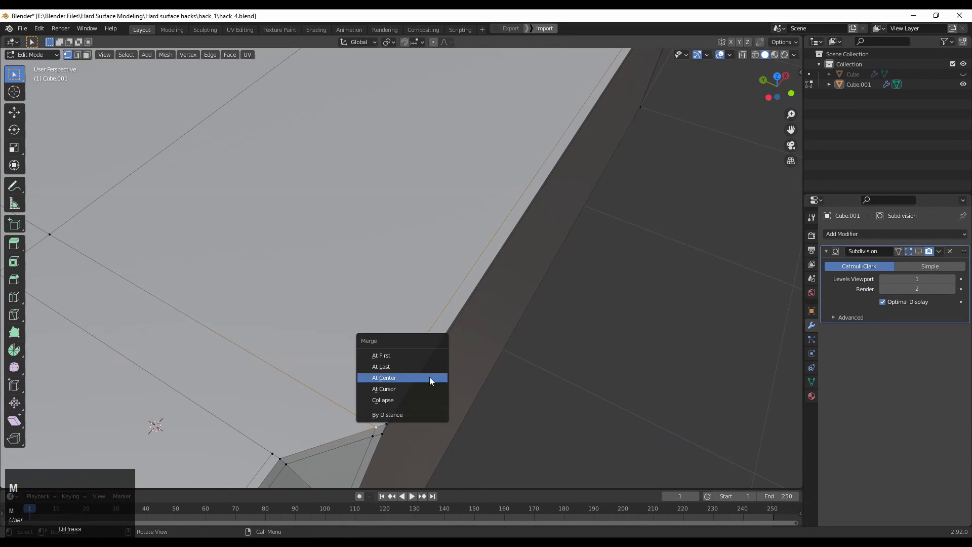
left_click(418, 367)
- Dissolve the surplus lengthwise edges of the side loop on the beveled half and the underside
middle_click_drag(441, 286, 408, 370, "ctrl")
key("2")
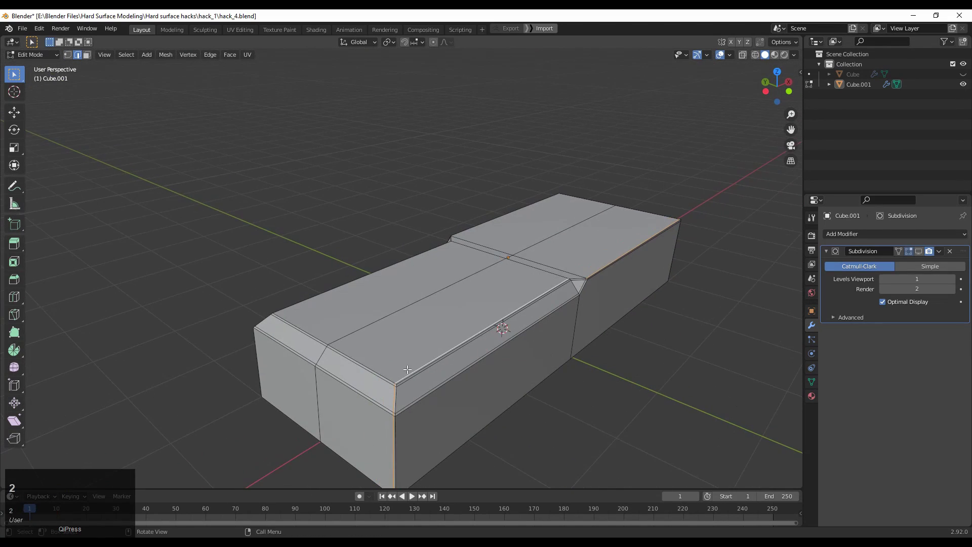
middle_click_drag(467, 349, 344, 273)
middle_click_drag(345, 273, 375, 304, "shift")
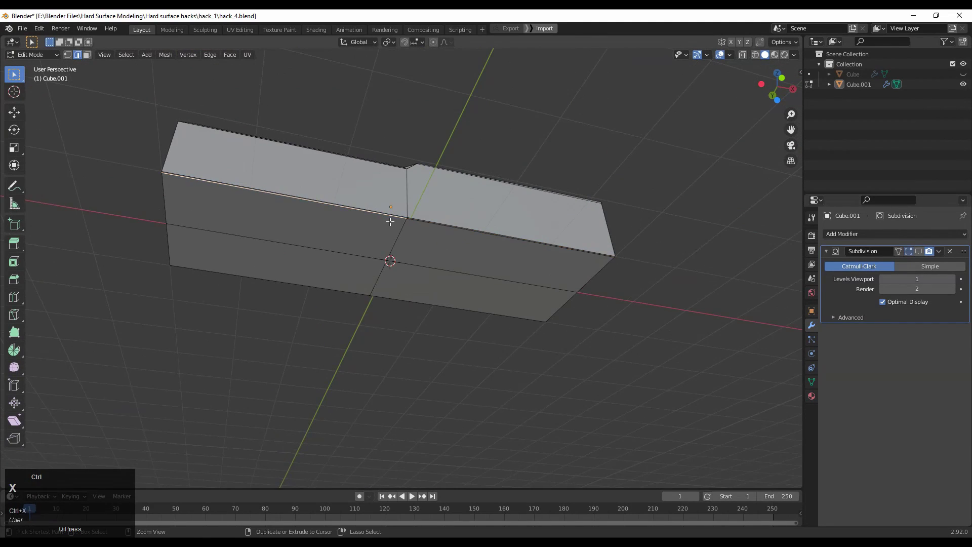
key("ctrl+x")
left_click(426, 219)
middle_click_drag(425, 220, 273, 339)
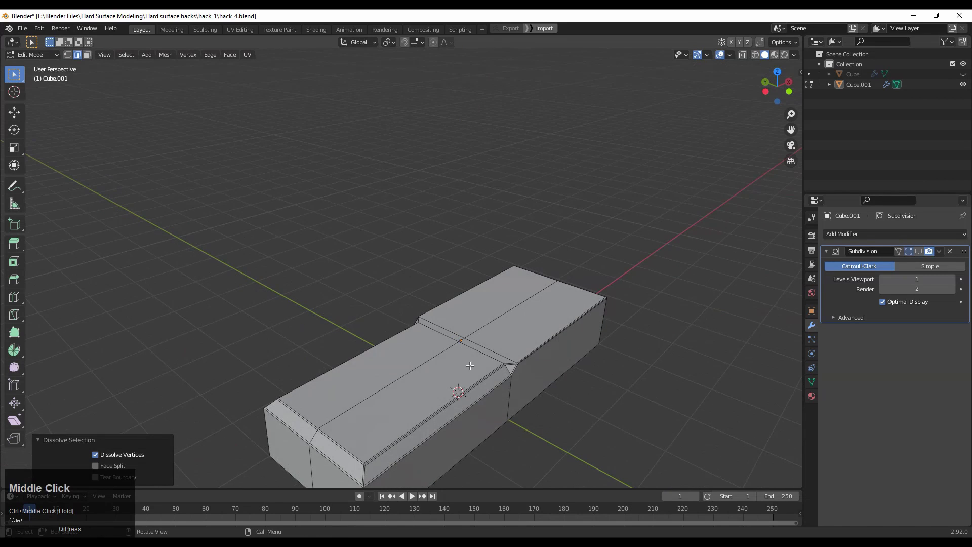
left_click(483, 374, "alt")
key("ctrl+x")
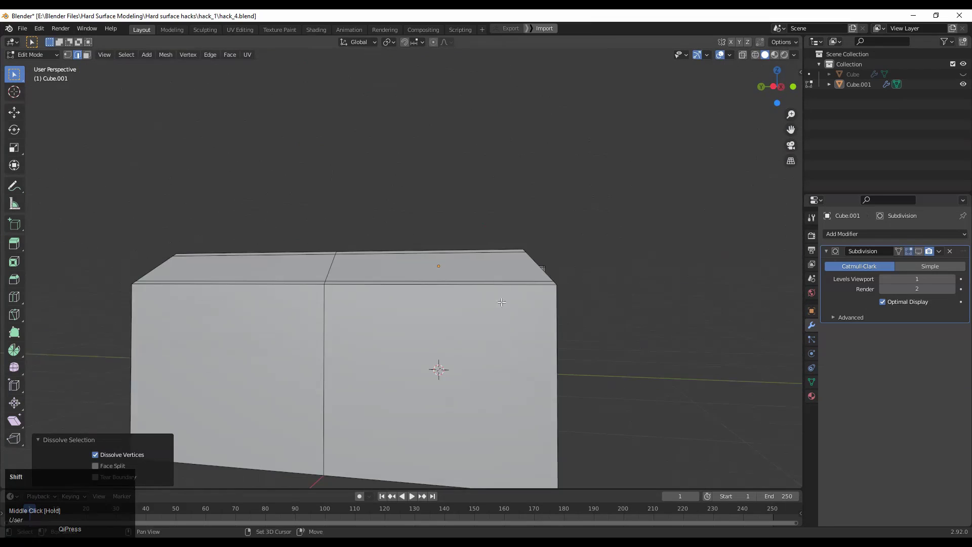
- Try a lengthwise loop cut on the top between the outer loop and the long beveled edge
middle_click_drag(692, 438, 350, 341)
left_click(345, 335)
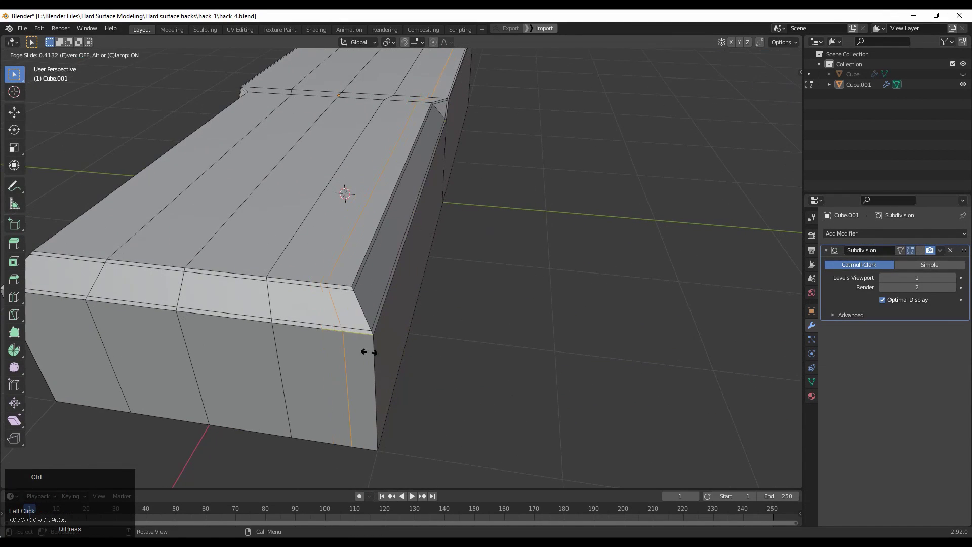
left_click(387, 368)
middle_click_drag(384, 393, 529, 282)
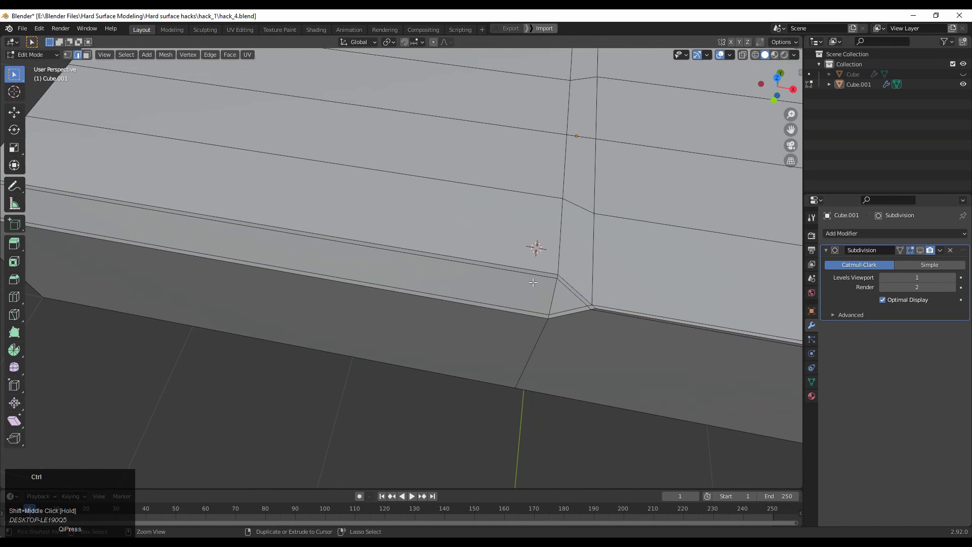
- Add support loop cuts beside the long bevel, one above it with factor 0.6 and one below it with factor -0.7
key("ctrl+r")
left_click(530, 245)
left_click(552, 281, "ctrl")
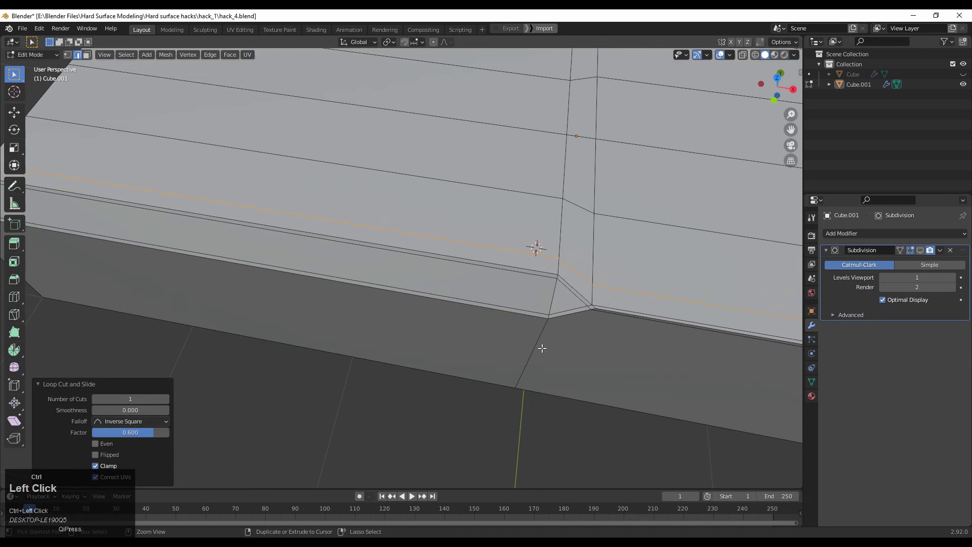
key("ctrl+r")
left_click(543, 348)
left_click(563, 322)
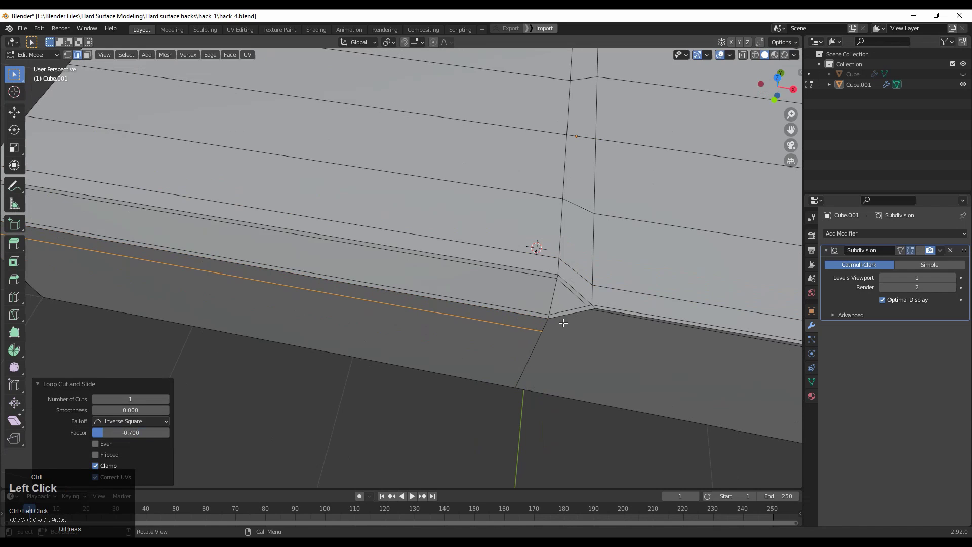
- Add a crosswise loop cut just past the triangular corner and dissolve its edges across the top face
left_click(728, 324)
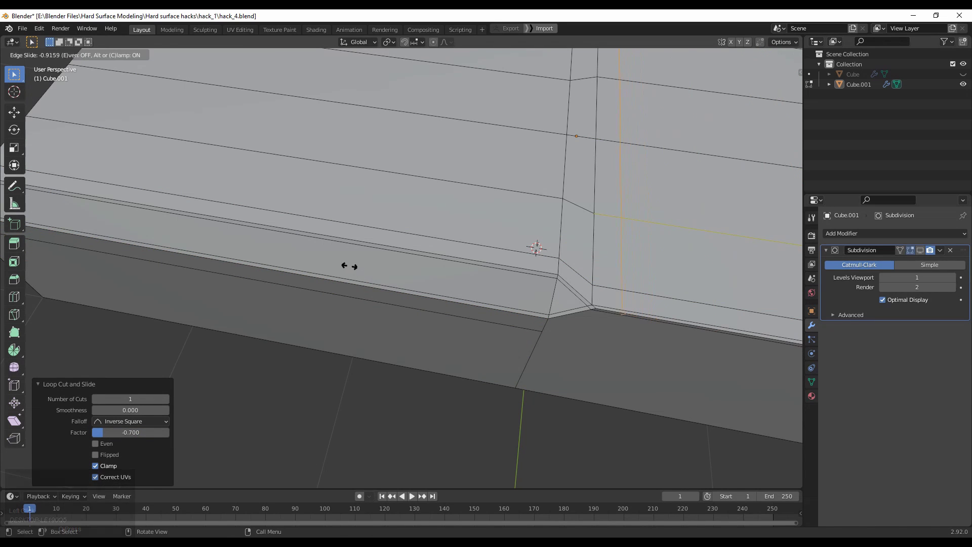
left_click(332, 260)
left_click(609, 293)
key("ctrl+x")
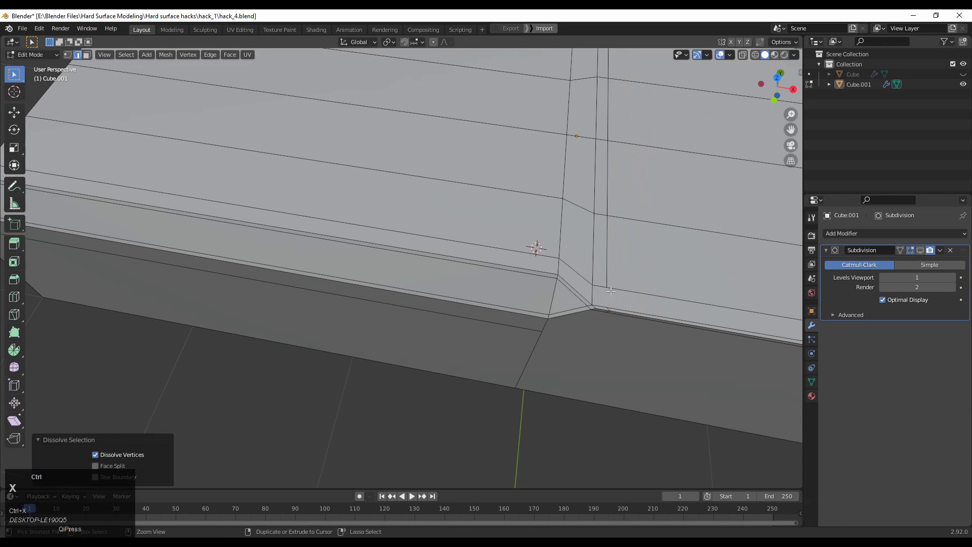
left_click(606, 263, "alt")
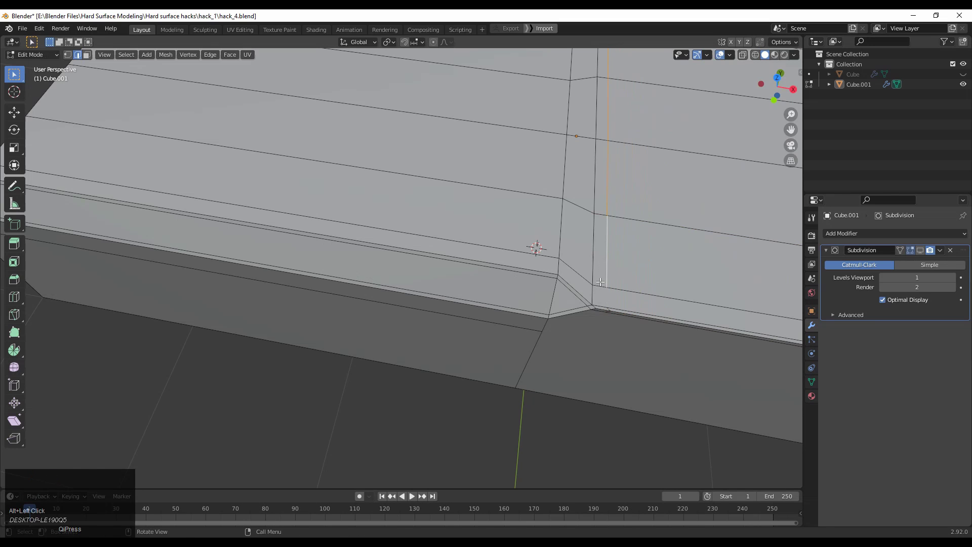
key("ctrl+x")
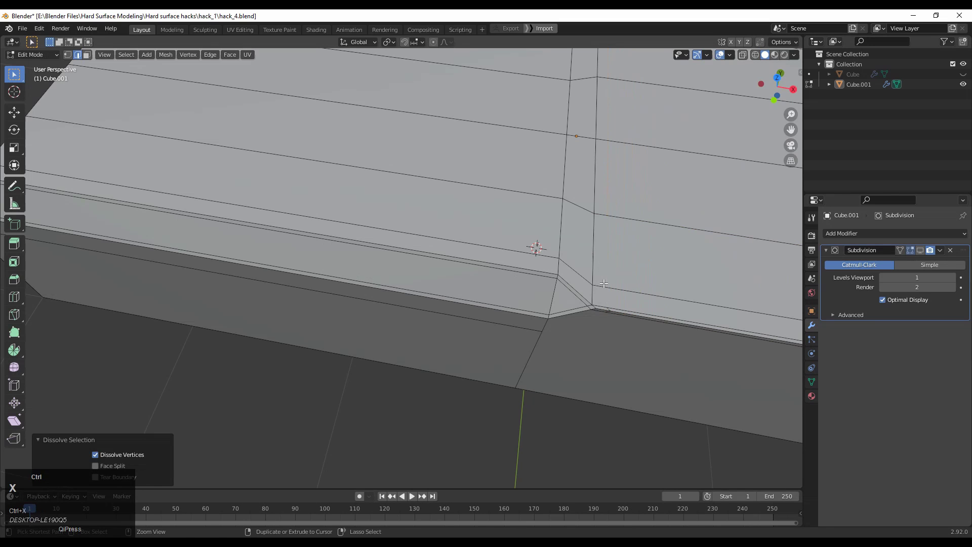
- Connect the remaining vertex past the triangular corner to the ends of the top and side support loops
key("1")
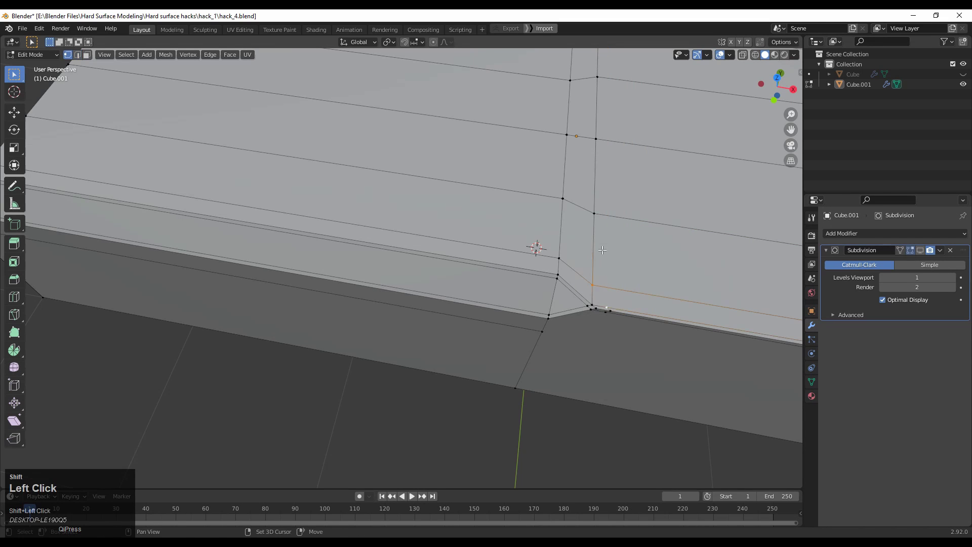
left_click(586, 292)
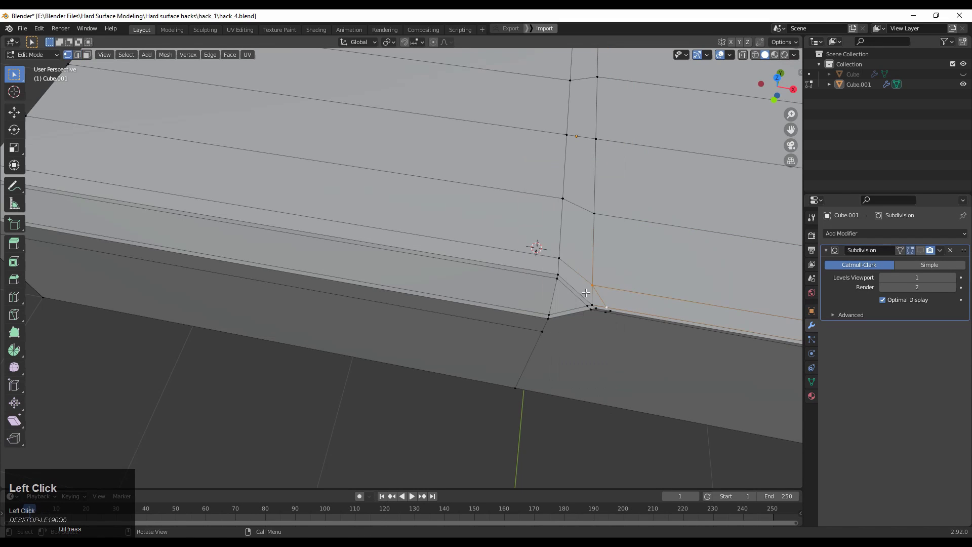
left_click(606, 320, "shift")
right_click(620, 280)
left_click(619, 281)
- Slide the support edge on the side face up toward the lower edge of the bevel
middle_click_drag(617, 334, 601, 304)
middle_click_drag(601, 304, 601, 362, "shift")
middle_click_drag(601, 362, 558, 332, "ctrl")
key("2")
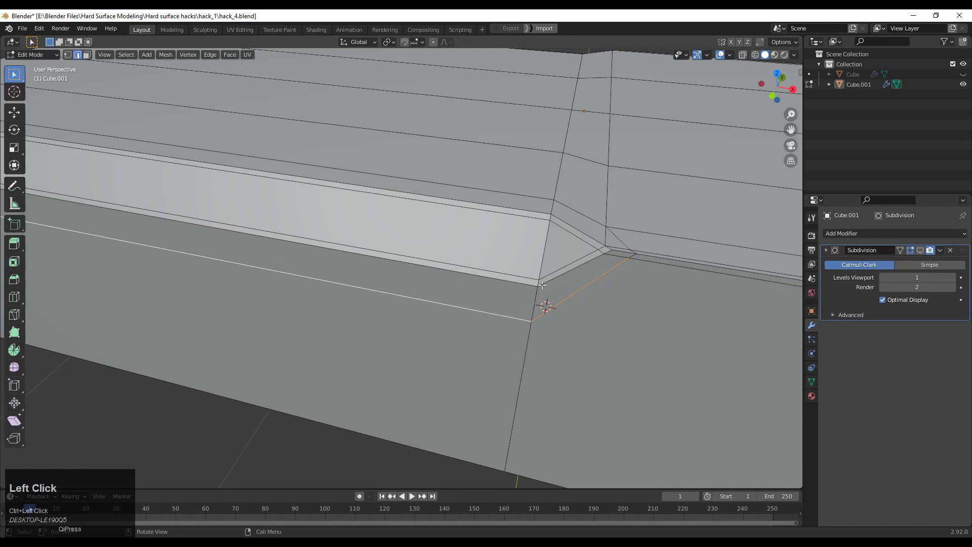
key("g")
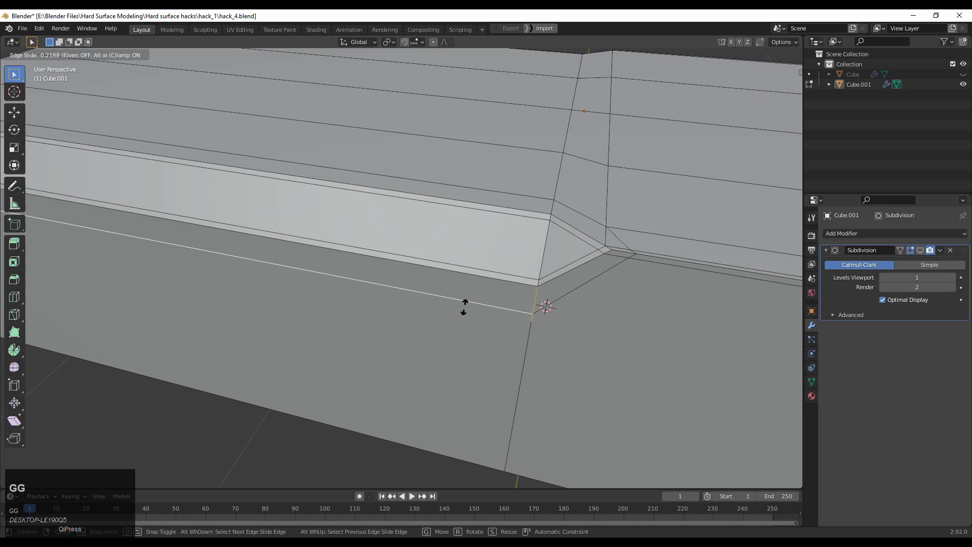
left_click(475, 271)
- Dissolve the surplus edges on the top face around the tip of the triangular corner
middle_click_drag(475, 272, 590, 300)
left_click(546, 252, "alt")
key("ctrl+x")
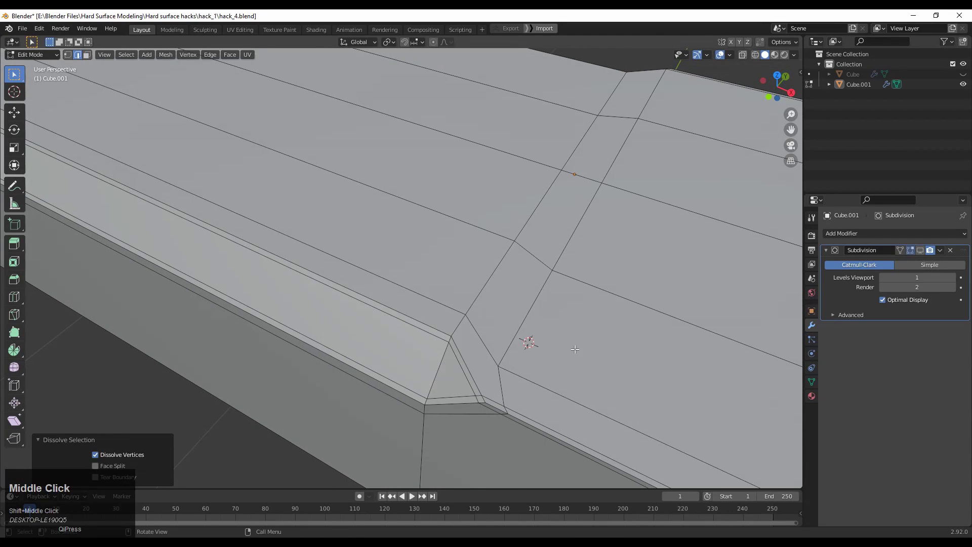
left_click(516, 337)
key("ctrl+x")
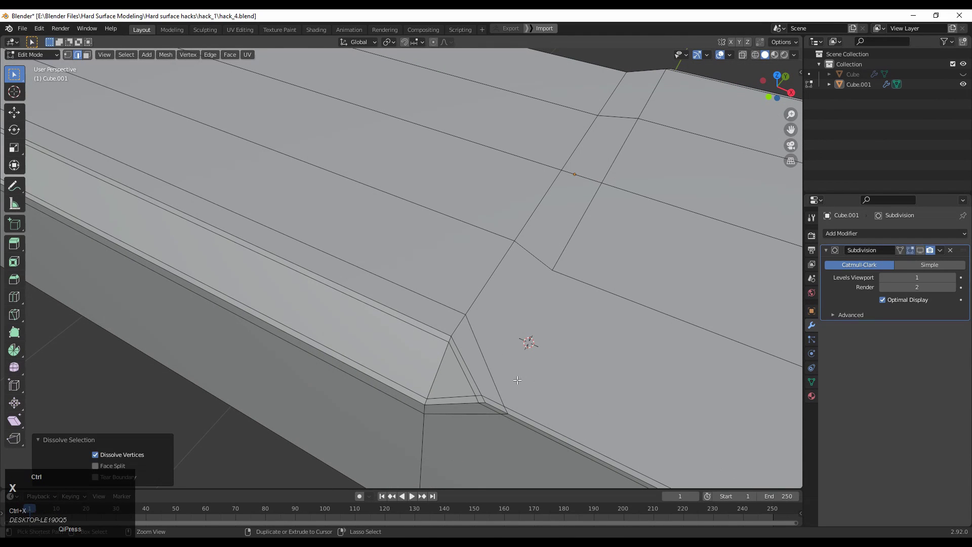
middle_click_drag(517, 380, 549, 388)
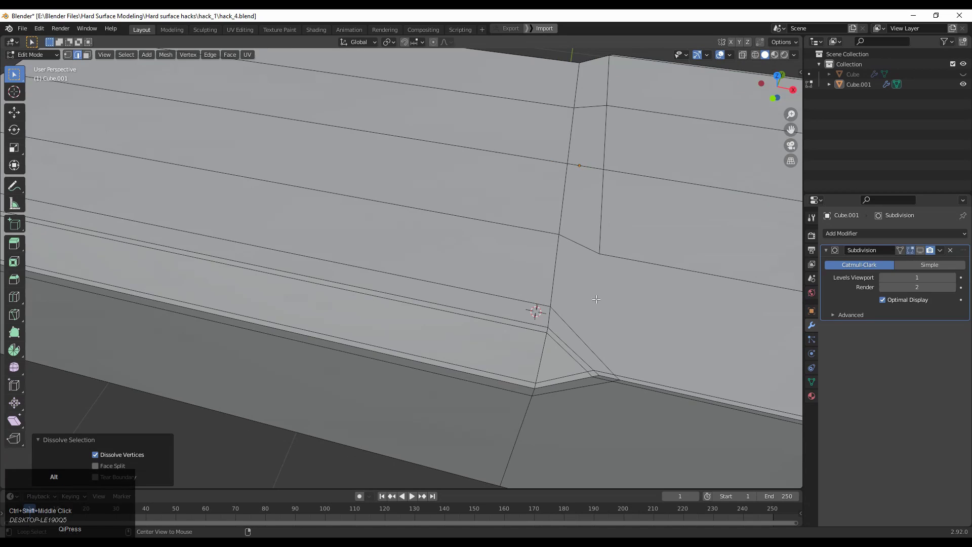
- Dissolve the surplus lengthwise support edge running down the end face and along the underside of the block
middle_click_drag(597, 300, 596, 415, "ctrl")
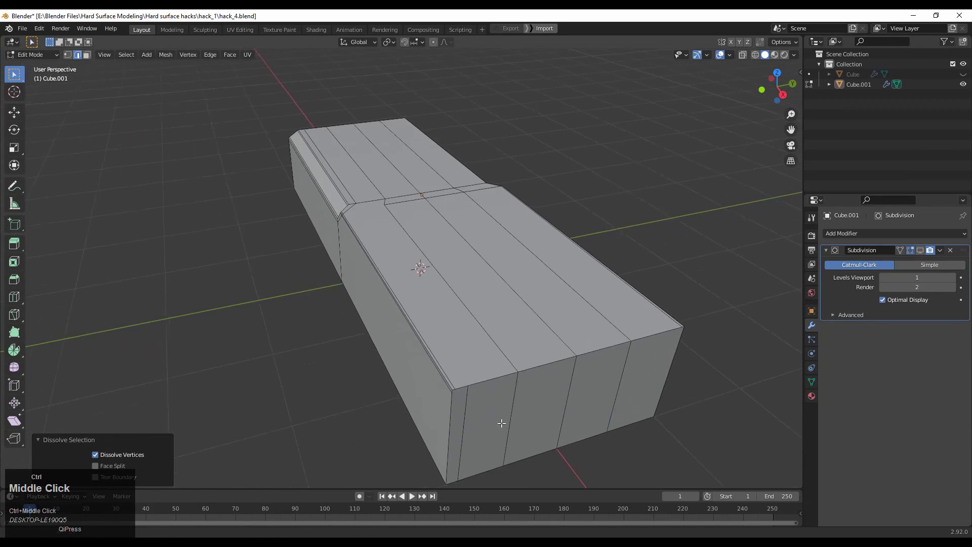
middle_click_drag(502, 423, 462, 363, "ctrl")
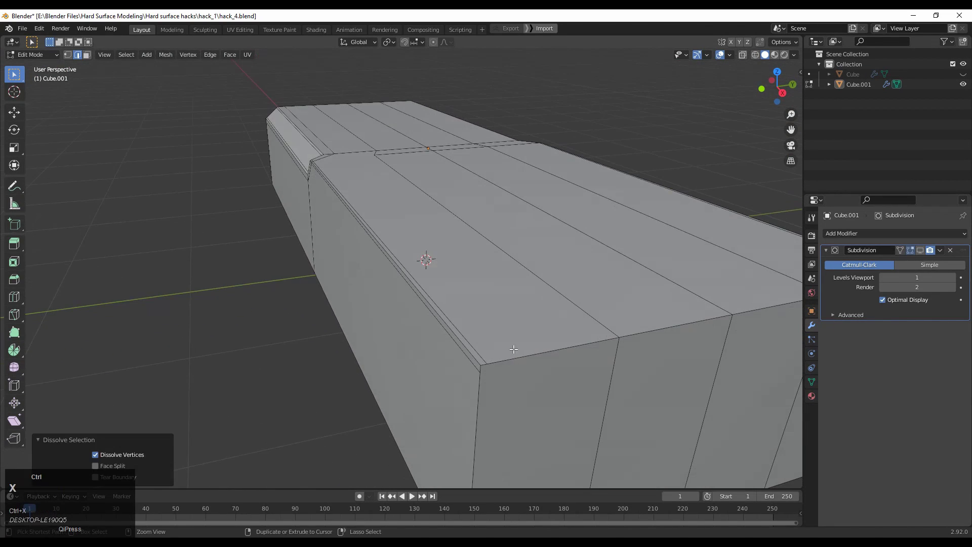
middle_click_drag(522, 413, 468, 269)
left_click(459, 191, "alt")
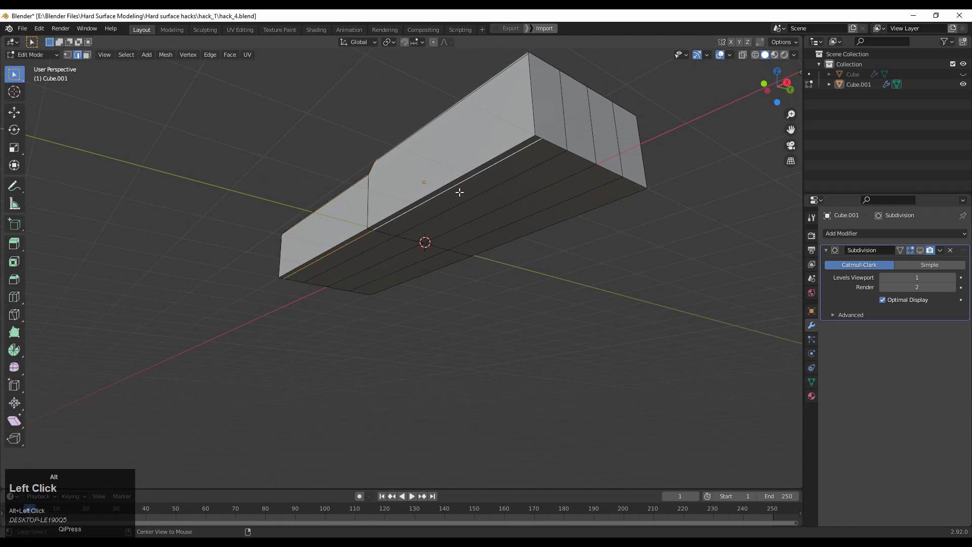
middle_click_drag(459, 191, 417, 238)
- Symmetrize the whole mesh in the -Y to +Y direction
key("a")
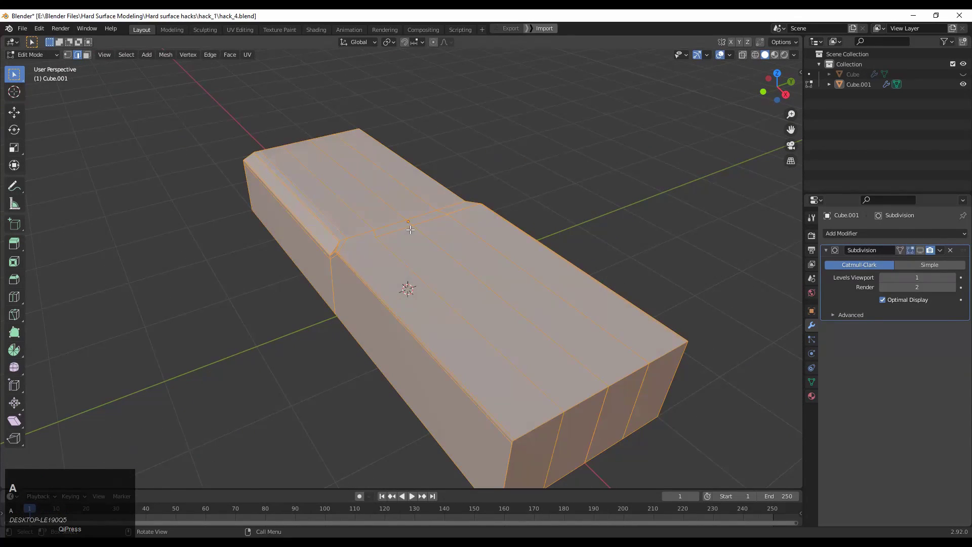
left_click(166, 55)
left_click(202, 196)
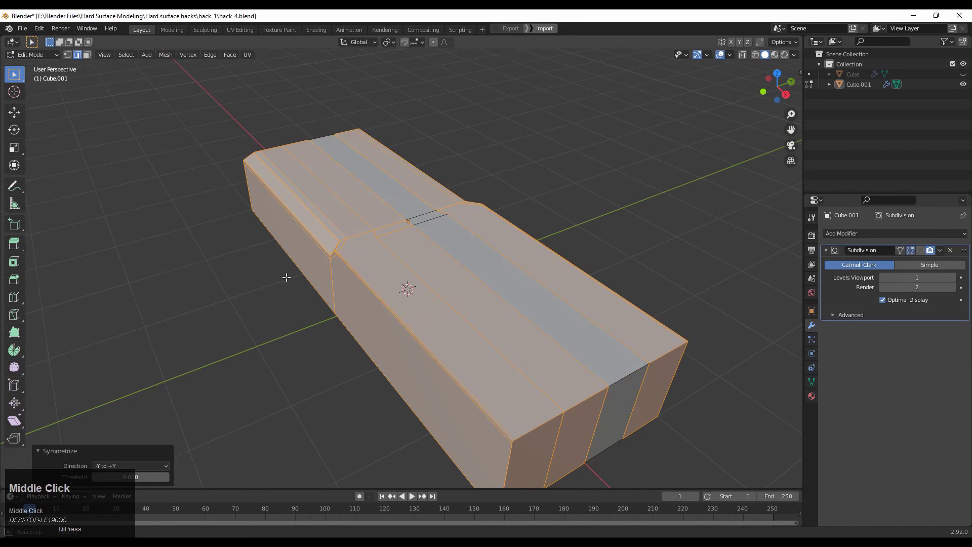
- Dissolve the extra crosswise edge loop beside the end of the bevel
middle_click_drag(282, 275, 536, 278)
left_click(413, 269, "alt")
key("ctrl+x")
key("3")
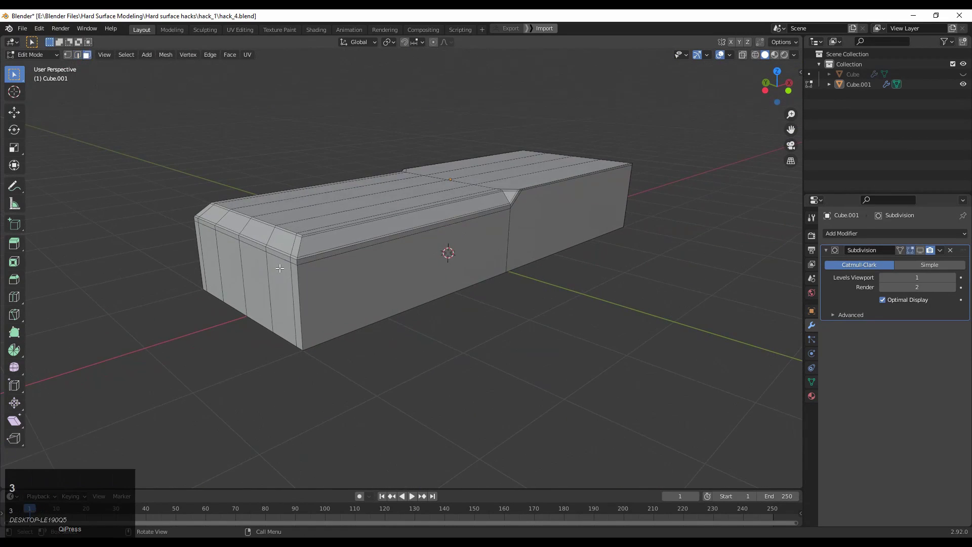
- Add a lengthwise support loop cut close to each side edge of the block and dissolve the stray vertex on the end face
middle_click_drag(297, 262, 404, 348)
middle_click_drag(608, 349, 544, 334)
left_click(603, 336)
left_click(573, 386)
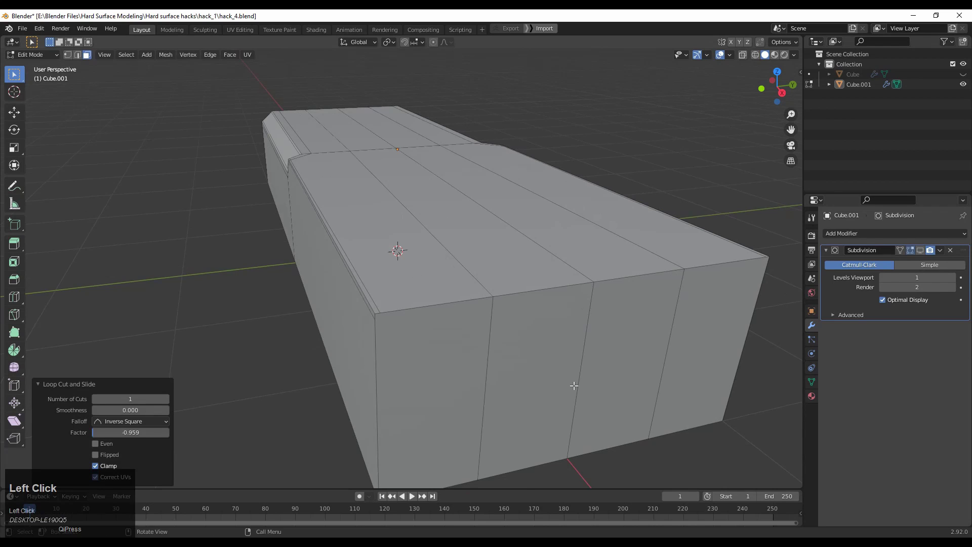
middle_click_drag(573, 387, 663, 225)
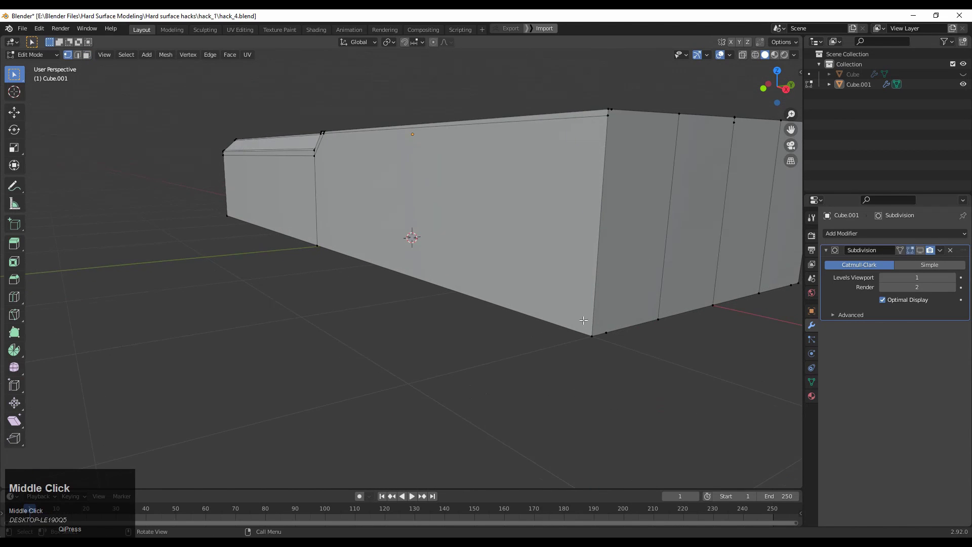
middle_click_drag(584, 321, 573, 320)
key("ctrl+x")
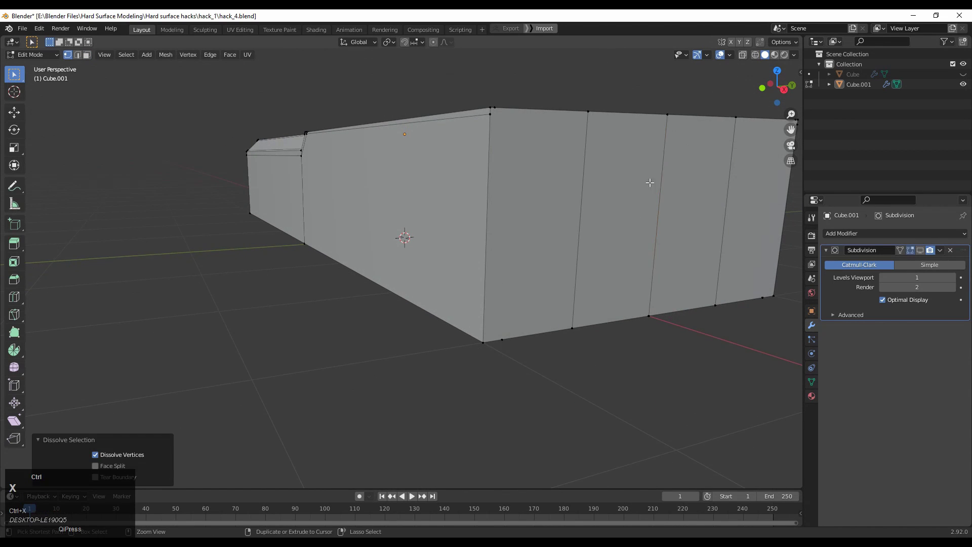
- Connect the upper and lower support vertices with a vertical edge beside the corner of the unbevelled end face
middle_click_drag(650, 182, 512, 344)
key("2")
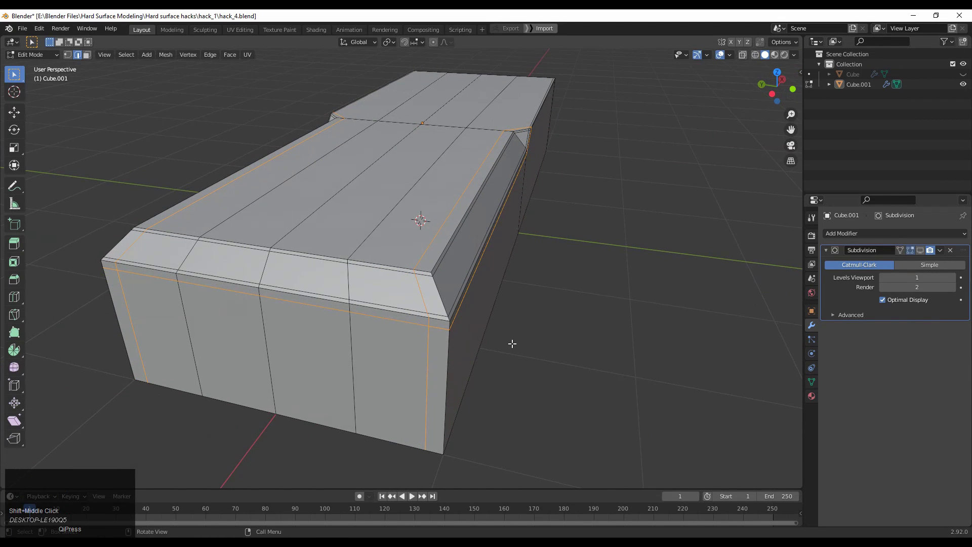
middle_click_drag(516, 347, 397, 234)
middle_click_drag(443, 369, 444, 347)
key("1")
left_click(420, 275)
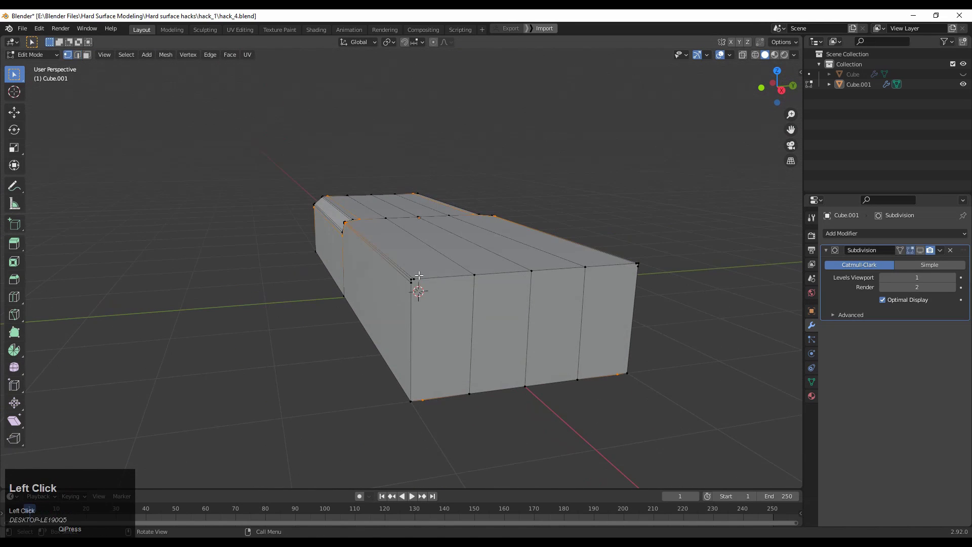
right_click(426, 399)
middle_click_drag(426, 304, 413, 413)
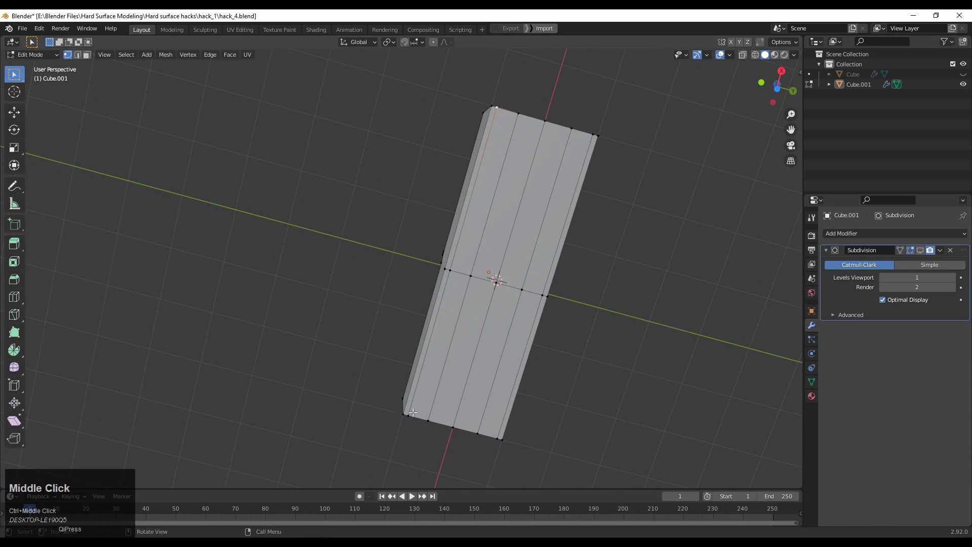
- Select the lengthwise support path around the bevelled end and edge-slide it beside the block's side edge
left_click(516, 148, "ctrl")
middle_click_drag(516, 148, 630, 381, "ctrl")
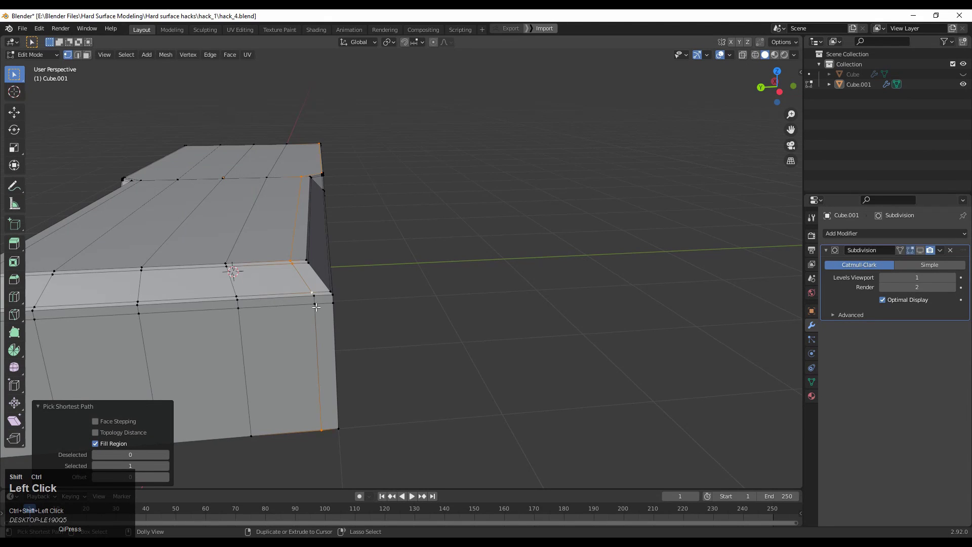
middle_click_drag(316, 307, 319, 313)
key("ctrl+z")
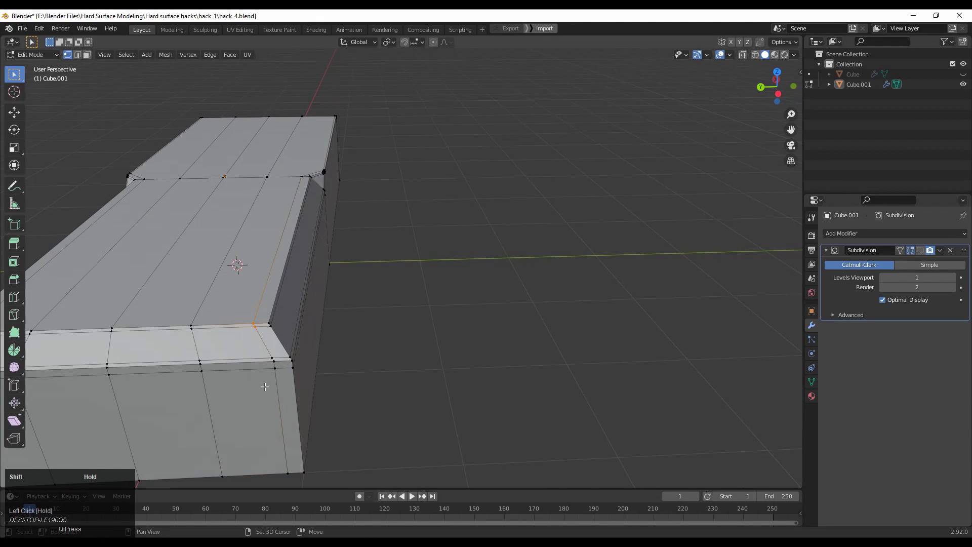
middle_click_drag(296, 423, 349, 355, "shift")
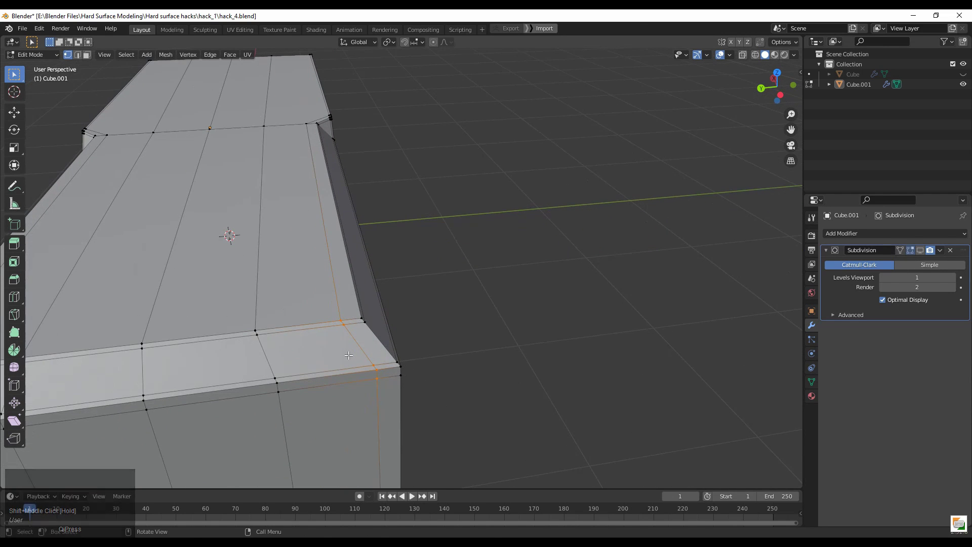
key("g")
key("g")
left_click(360, 360)
middle_click_drag(360, 359, 497, 263)
key("g")
left_click(500, 266)
- Add a horizontal loop cut across the unbevelled end face and slide it close to the top edge
middle_click_drag(510, 329, 529, 271)
left_click(525, 393)
middle_click_drag(526, 390, 540, 310, "ctrl")
key("g")
key("g")
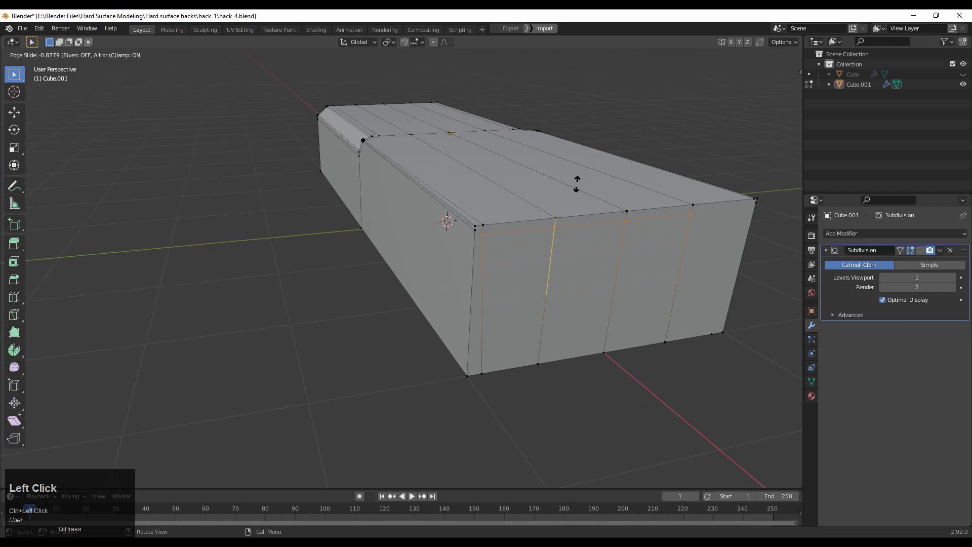
left_click(582, 183)
middle_click_drag(619, 298, 554, 307)
key("g")
key("g")
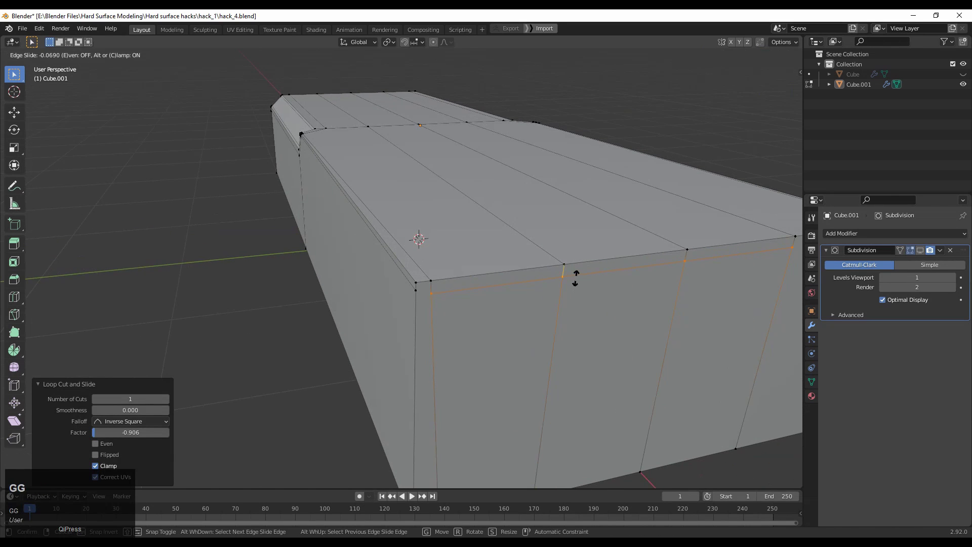
left_click(577, 271)
- Connect the end vertex of the horizontal support cut to the side support loop at the block's corner
left_click(409, 289, "shift")
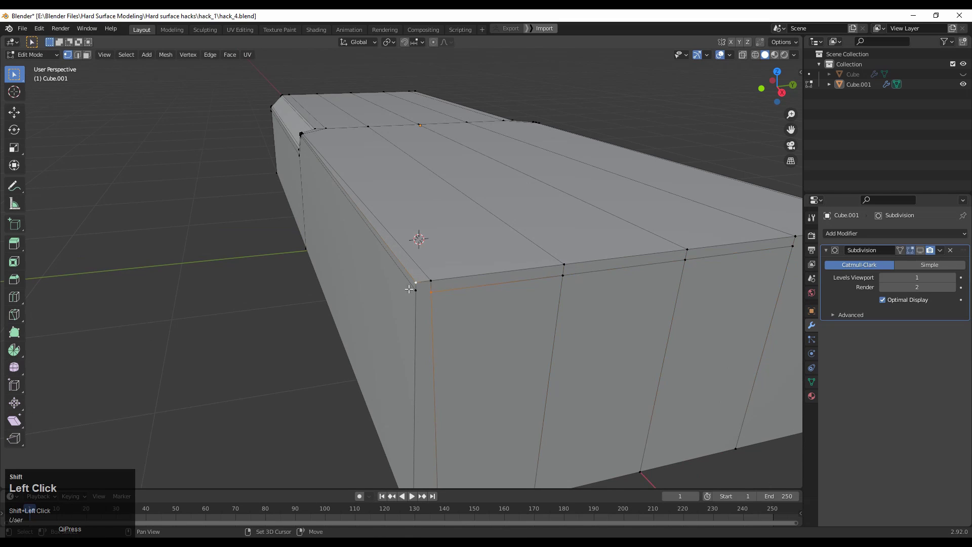
right_click(438, 295)
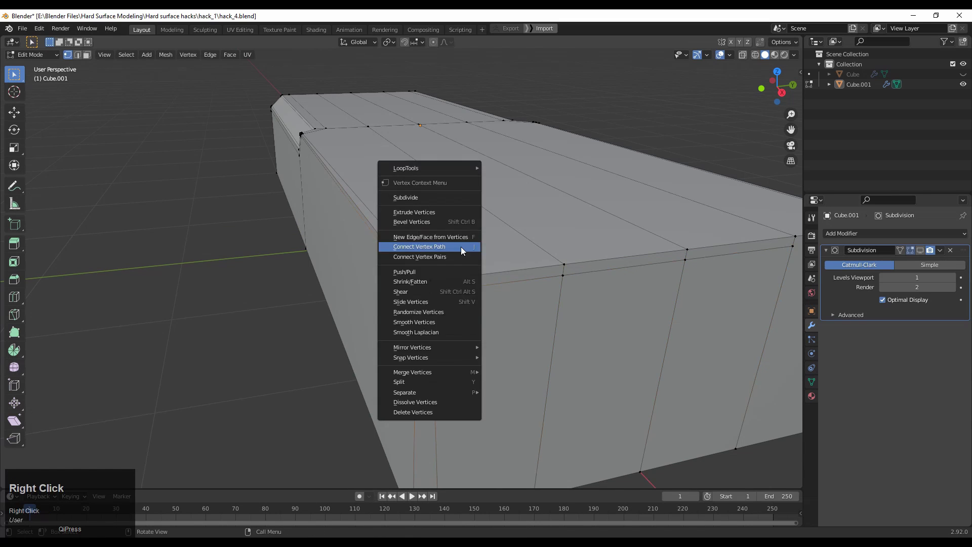
left_click(461, 251)
middle_click_drag(441, 294, 463, 293)
- Select the horizontal support edges across the unbevelled end face and slide them toward the top edge
key("2")
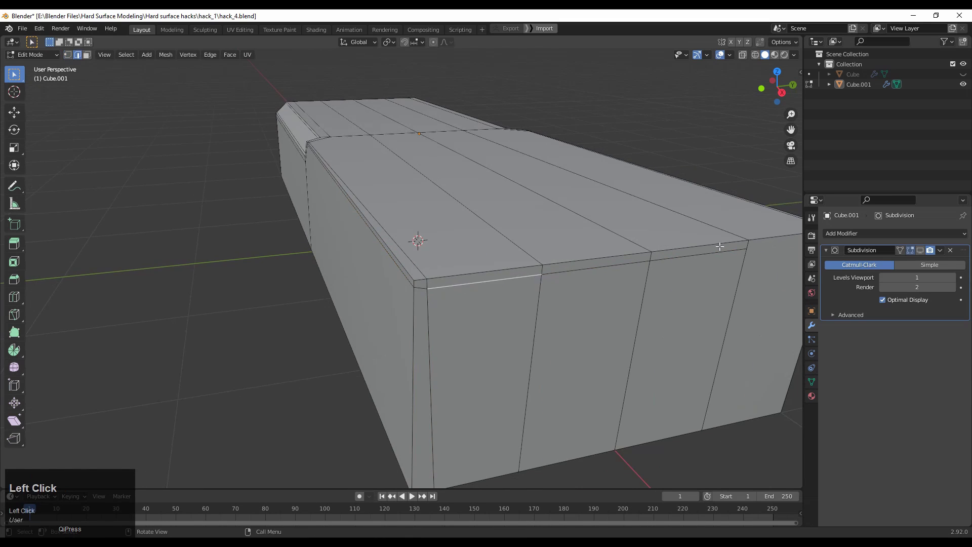
left_click(663, 269, "ctrl+shift")
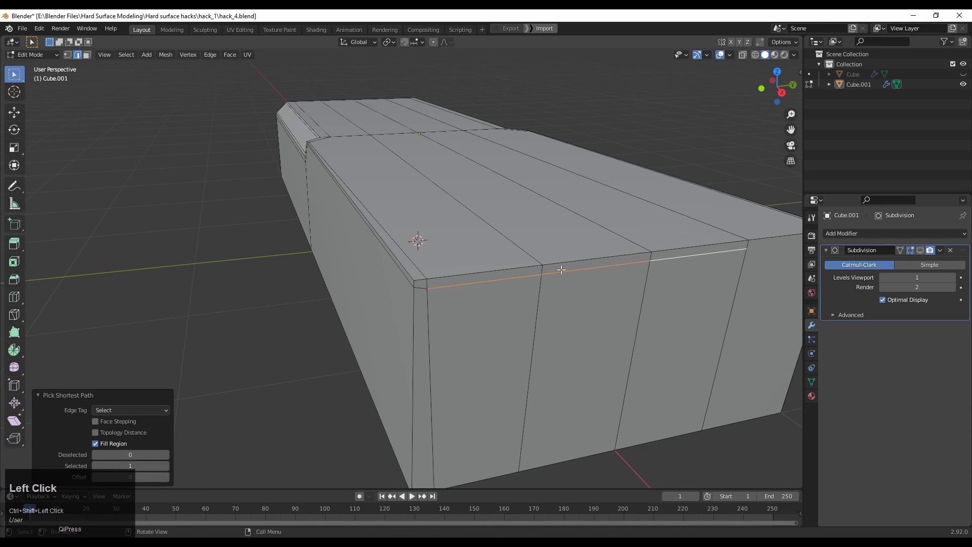
key("g")
key("g")
left_click(566, 249)
middle_click_drag(566, 249, 660, 334, "ctrl")
left_click(660, 335)
- Temporarily show the Subdivision modifier in Edit Mode to examine the smoothed block and its corners
middle_click_drag(320, 302, 444, 367, "shift")
middle_click_drag(444, 367, 547, 329, "ctrl")
key("Tab")
left_click(921, 250)
middle_click_drag(426, 365, 384, 413)
key("Tab")
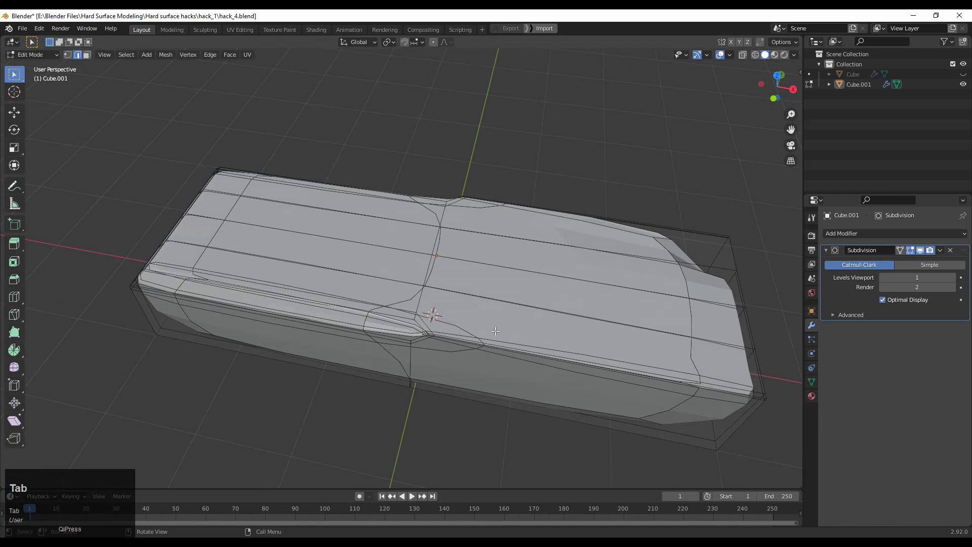
left_click(920, 250)
- Add a crosswise loop cut on the top face just past the edge where the bevel ends
middle_click_drag(427, 315, 494, 229)
middle_click_drag(574, 321, 478, 180)
key("ctrl+r")
left_click(525, 296)
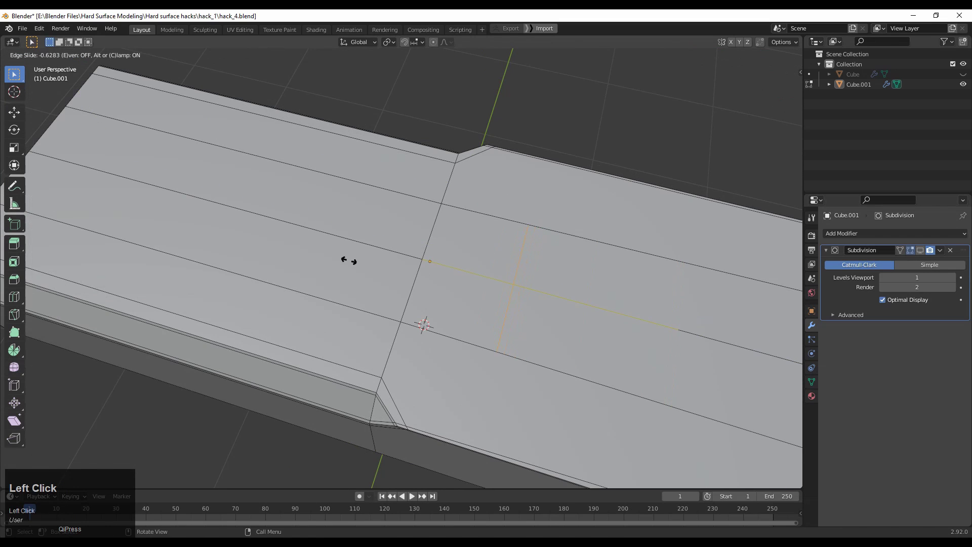
left_click(454, 325)
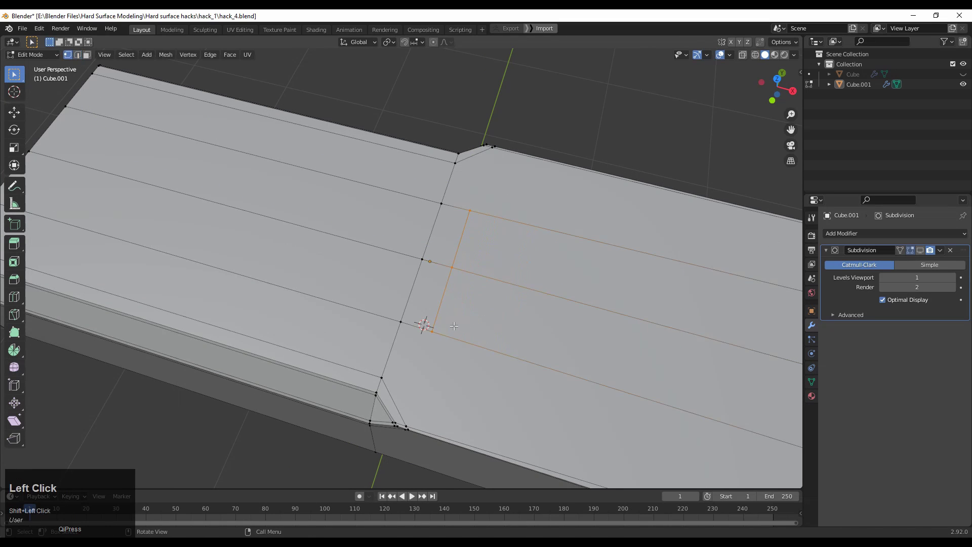
- Connect the end of the new crosswise cut on the top face to the vertex past the triangular corner
middle_click_drag(449, 435, 532, 359, "ctrl")
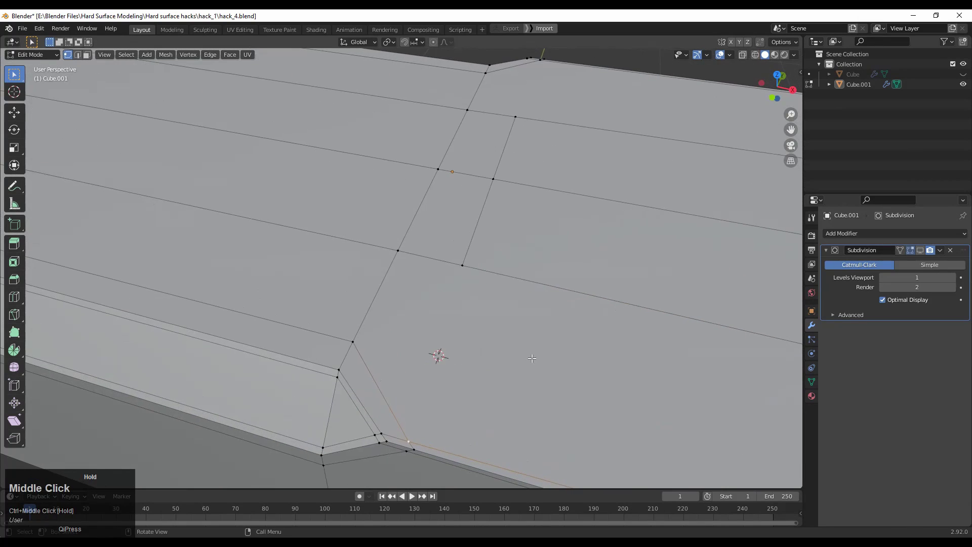
right_click(467, 261)
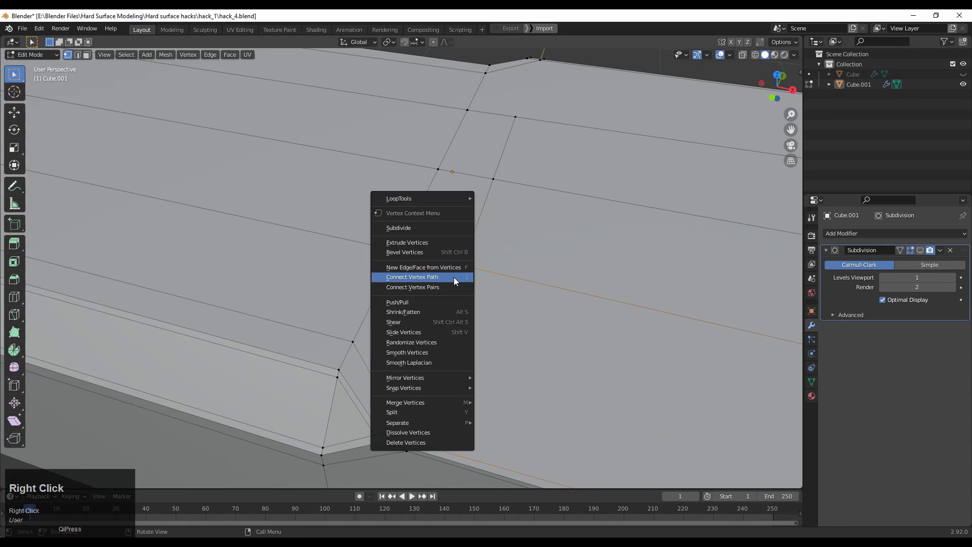
left_click(474, 263, "ctrl")
middle_click_drag(474, 263, 446, 390, "ctrl")
- Add a crosswise loop cut on the underside near the bevel's end and connect it up the side face to the corner
middle_click_drag(447, 390, 453, 360)
key("ctrl+r")
left_click(402, 411)
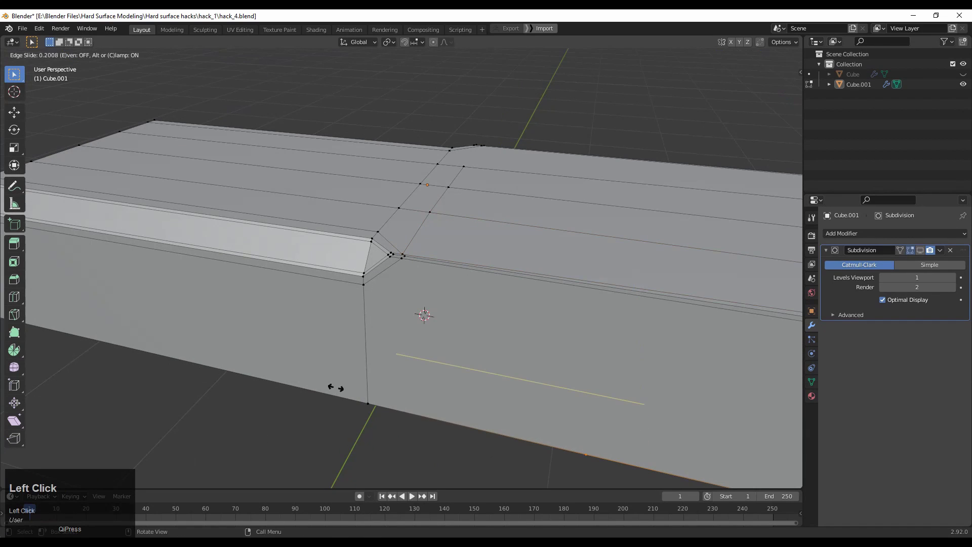
left_click(114, 303)
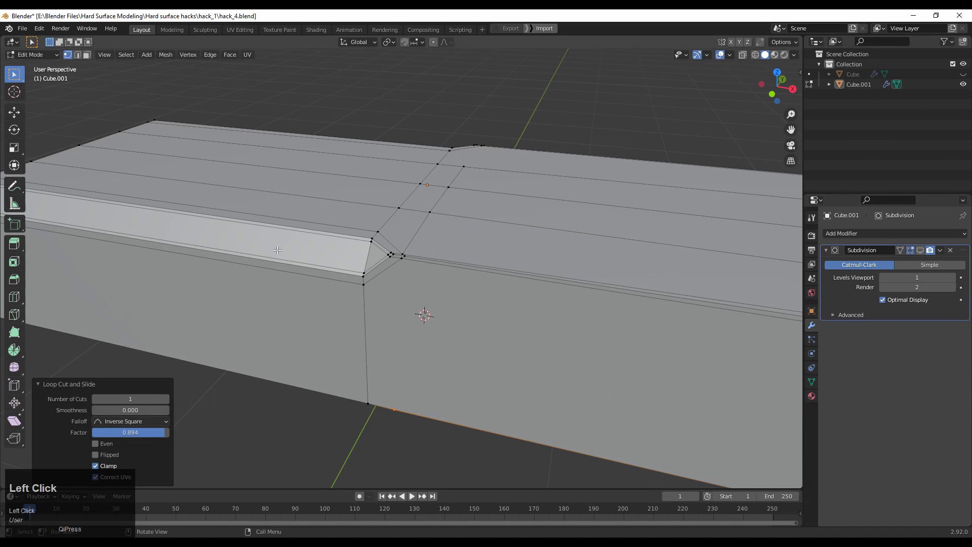
left_click(402, 403, "shift")
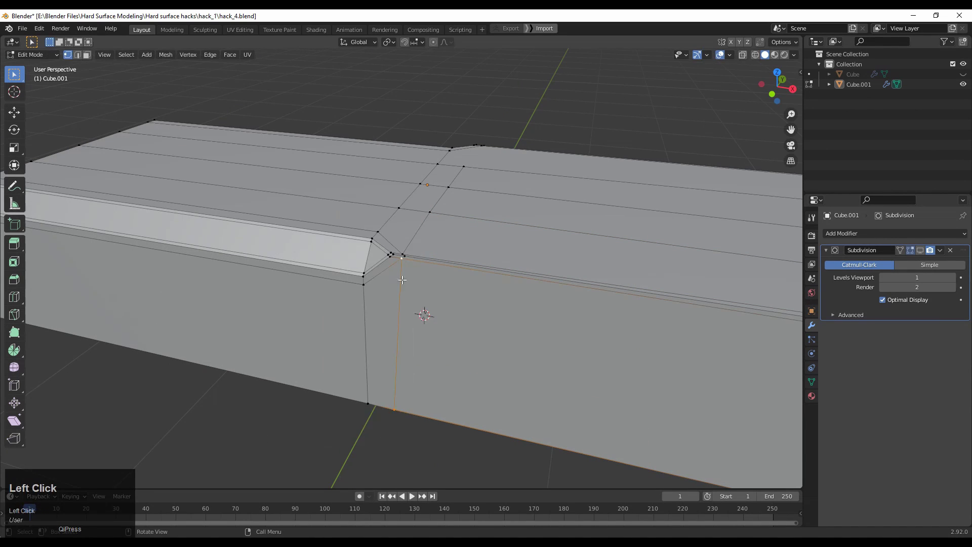
middle_click_drag(402, 278, 446, 100)
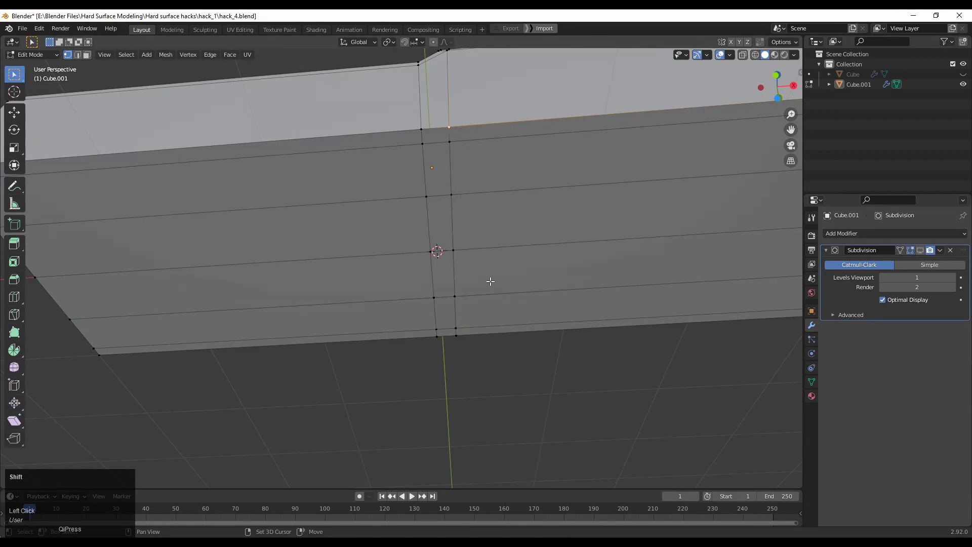
- Select the new crosswise support path across the underside and edge-slide it into position
left_click(463, 328, "ctrl+shift")
middle_click_drag(456, 329, 400, 337)
key("g")
key("g")
left_click(487, 286)
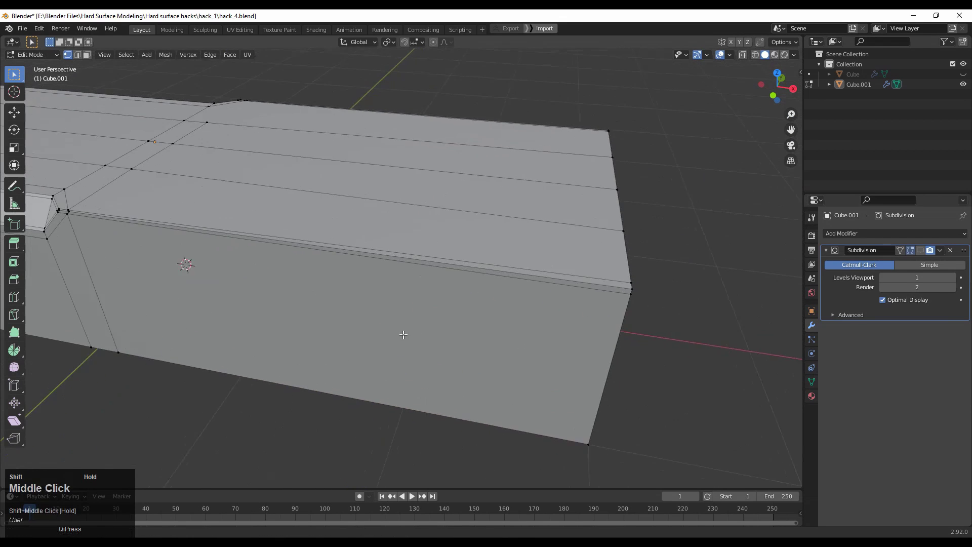
- Add a crosswise support loop cut around the block close to its unbevelled end
key("ctrl+r")
left_click(405, 324)
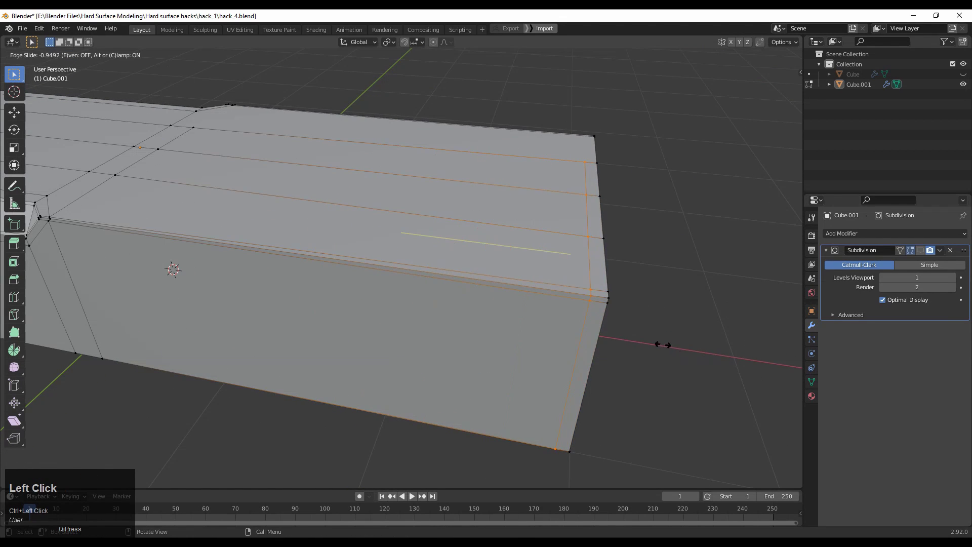
left_click(725, 383)
middle_click_drag(710, 390, 512, 330)
- Select the lengthwise support path around the bevelled end and slide it toward the side edge with a factor of about 0.53
left_click(486, 255)
middle_click_drag(512, 329, 438, 247, "shift")
left_click(394, 103, "ctrl+shift")
middle_click_drag(395, 106, 430, 249)
middle_click_drag(430, 248, 402, 253)
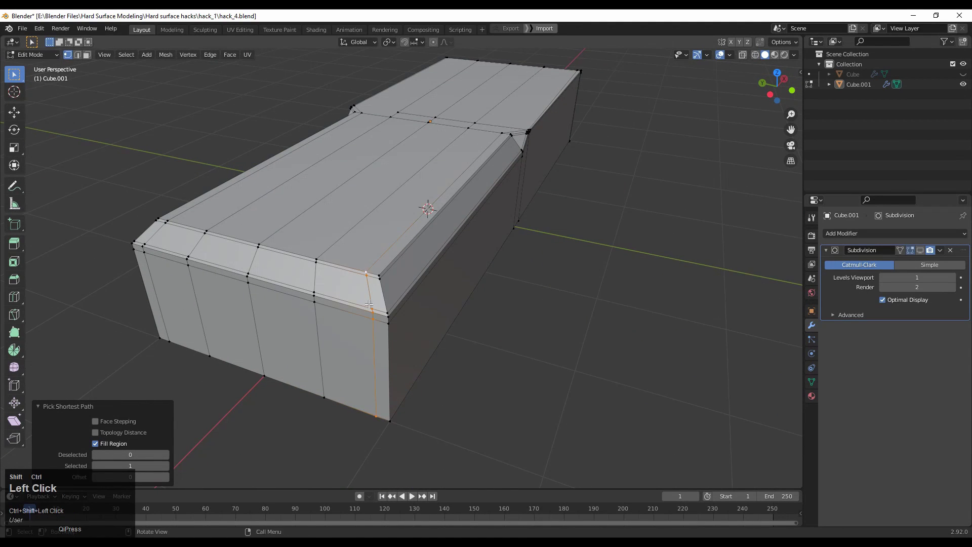
middle_click_drag(369, 304, 369, 244, "ctrl")
key("g")
key("g")
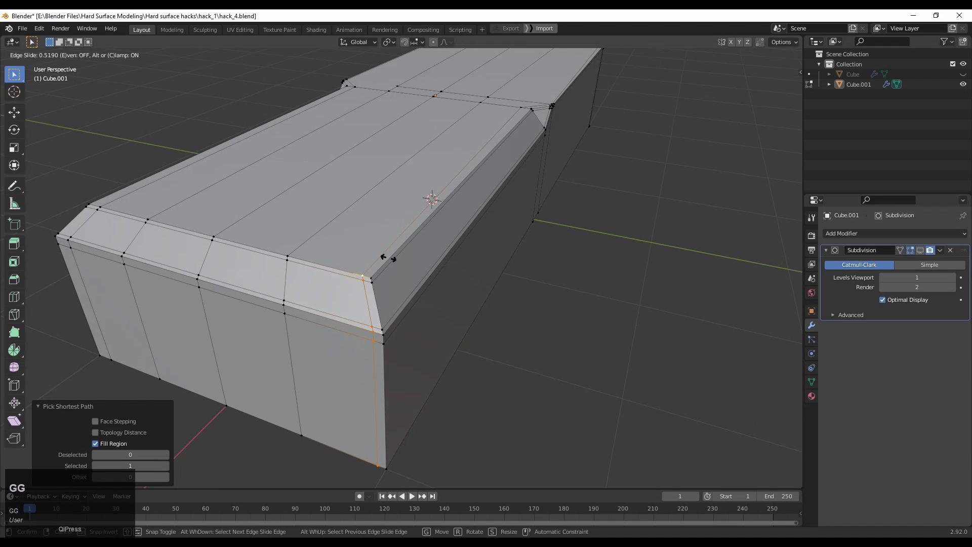
left_click(394, 265)
- Add a crosswise support loop cut close to the bevelled end of the block with a factor of about 0.968
mouse_move(394, 266)
middle_mouse_down()
mouse_move(398, 369)
mouse_move(412, 206)
mouse_move(493, 267)
mouse_move(388, 279)
middle_mouse_up()
key("ctrl+r")
left_click(388, 279)
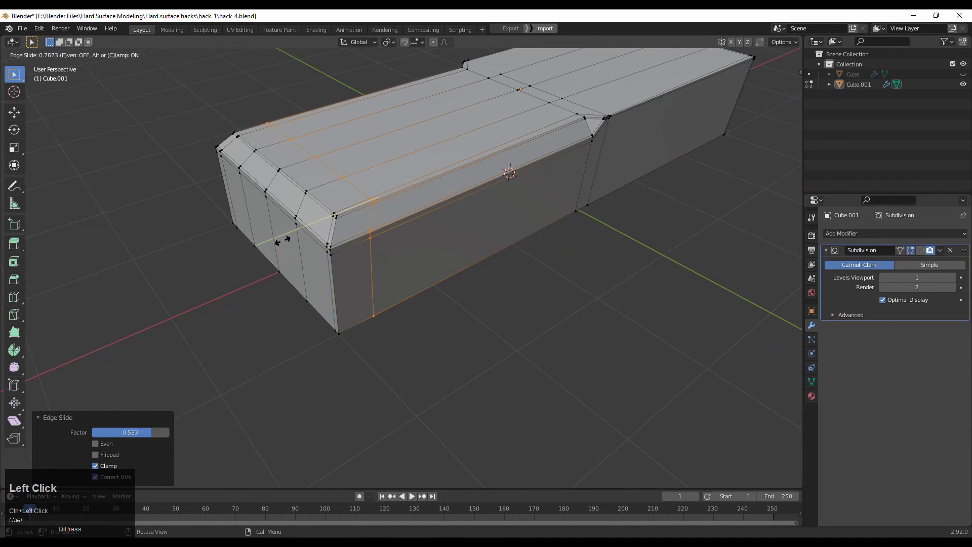
left_click(231, 261)
middle_click_drag(231, 261, 203, 236)
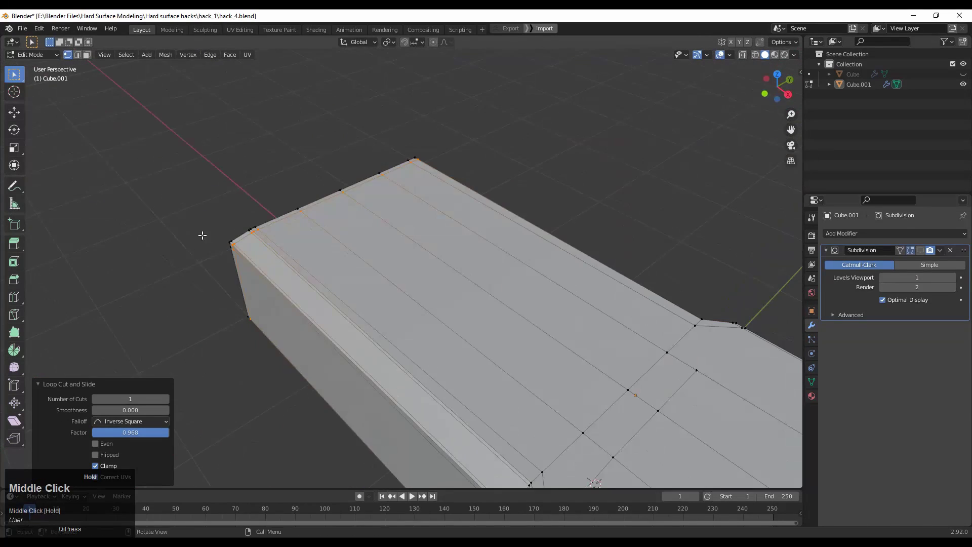
- Add a horizontal support loop cut near the block's bottom edge with a factor of about 0.939 and flatten it to 0 along Z
scroll(202, 236, "down", 6)
middle_click_drag(400, 388, 283, 310, "shift")
scroll(434, 308, "up", 6)
middle_click_drag(444, 318, 471, 323)
key("ctrl+r")
left_click(414, 314)
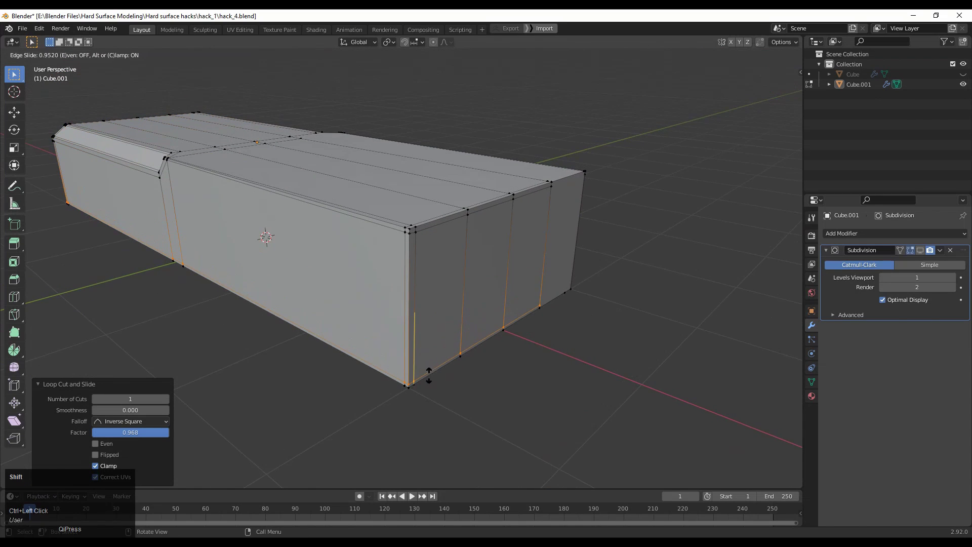
left_click(427, 370, "shift")
key("s")
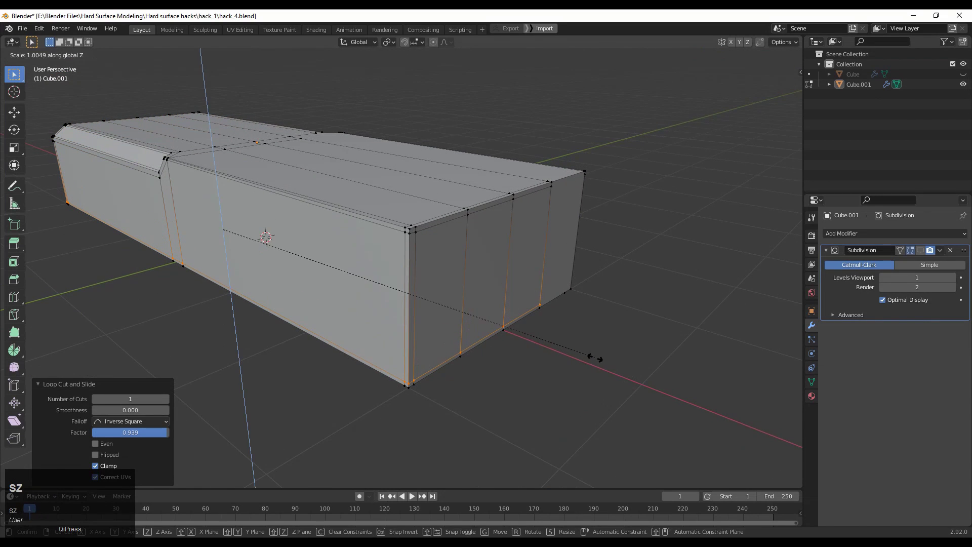
key("0")
left_click(587, 358)
- Show the Subdivision modifier in the viewport to examine the block's smoothed shape, and hide it again
middle_click_drag(587, 358, 378, 288)
middle_click_drag(405, 260, 565, 355)
key("Tab")
left_click(920, 251)
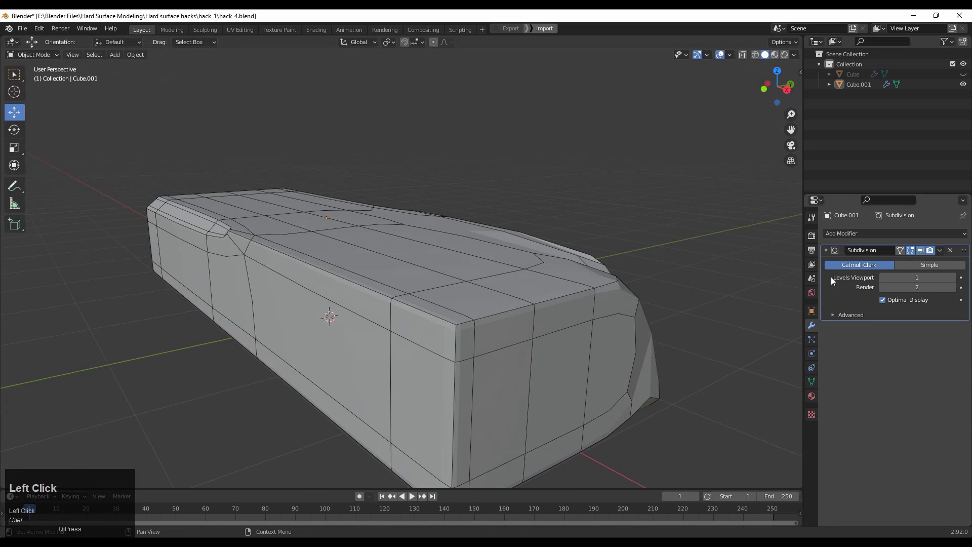
middle_click_drag(659, 304, 638, 312)
key("Tab")
key("a")
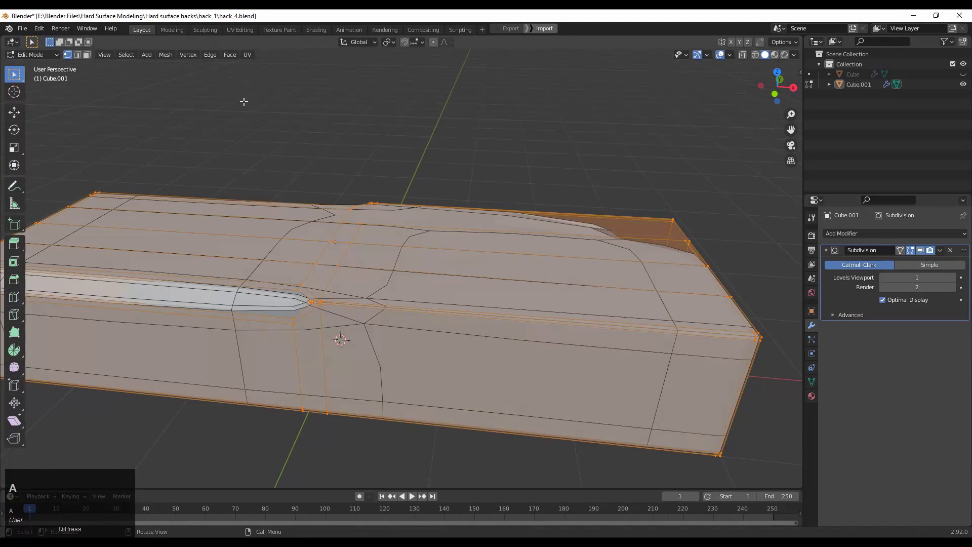
key("Tab")
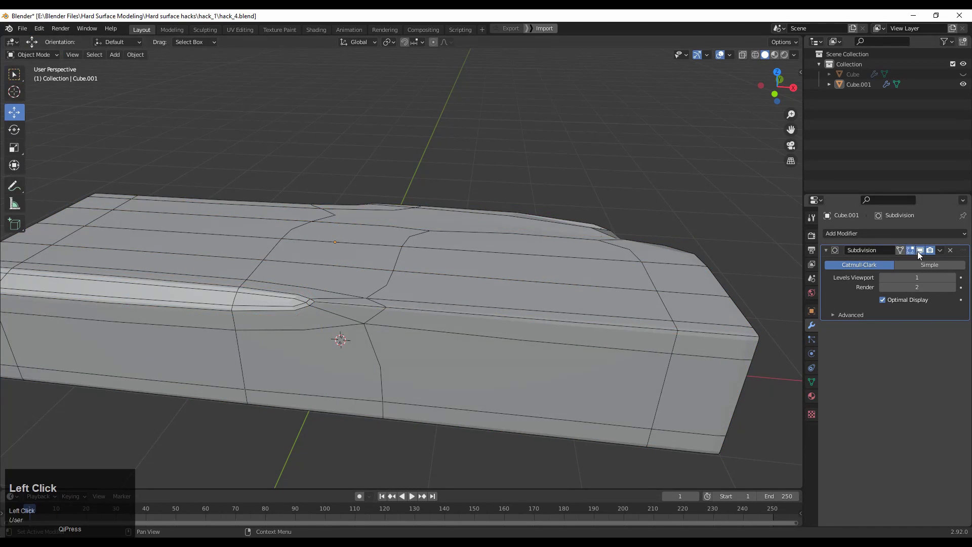
- Select the whole mesh and symmetrize it in the -Y to +Y direction
key("Tab")
key("a")
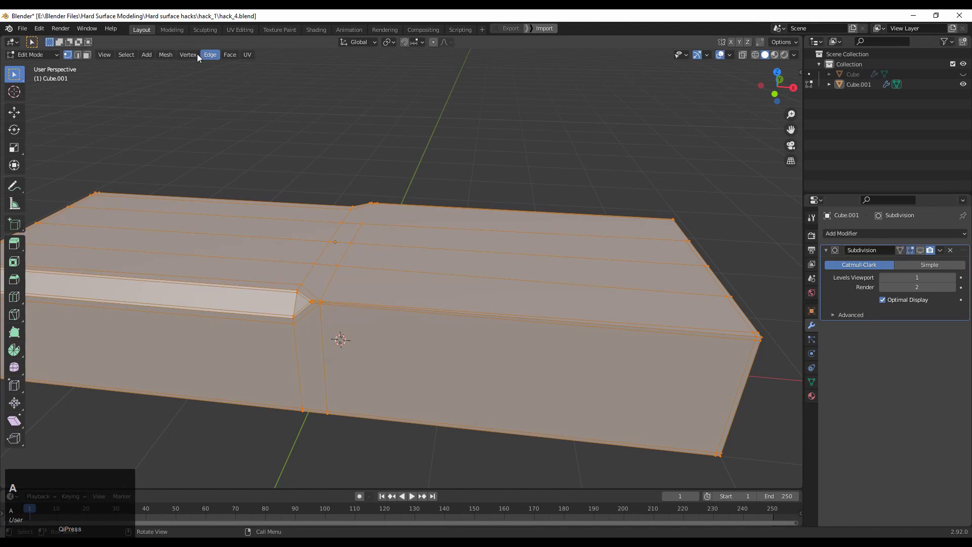
left_click(166, 55)
left_click(200, 197)
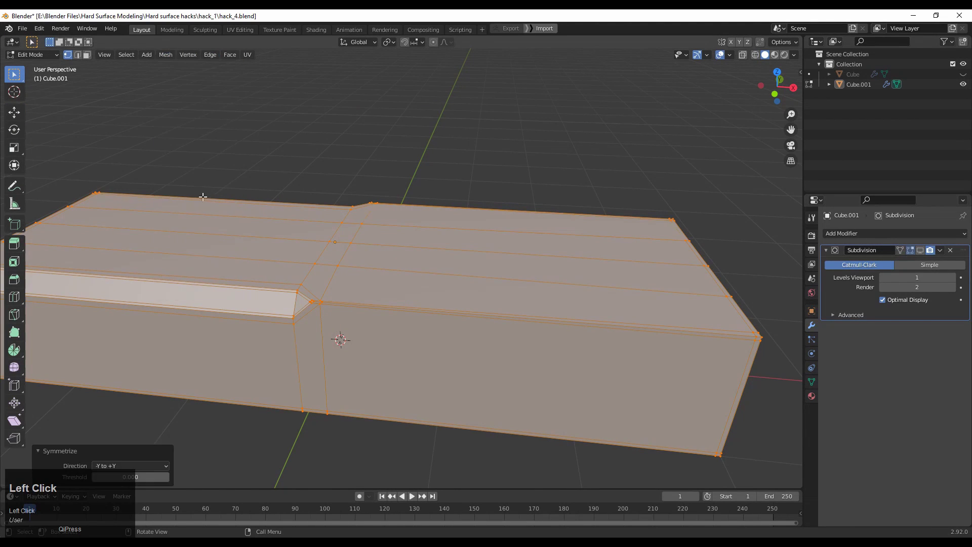
- Examine the symmetrized block around the bevel's end, toggling the Subdivision modifier's viewport display
middle_click_drag(199, 196, 441, 239)
key("Tab")
key("Tab")
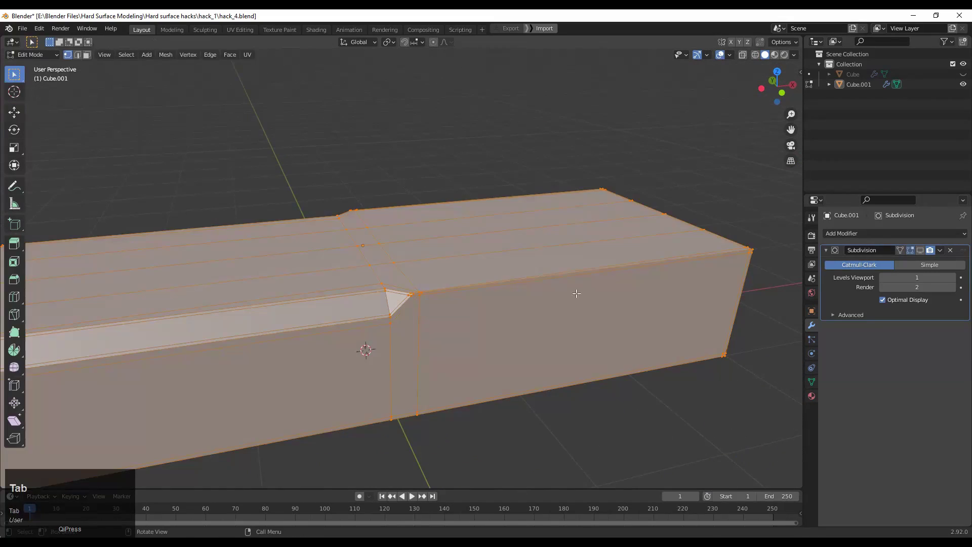
key("Tab")
middle_click_drag(538, 254, 482, 207)
left_click(919, 251)
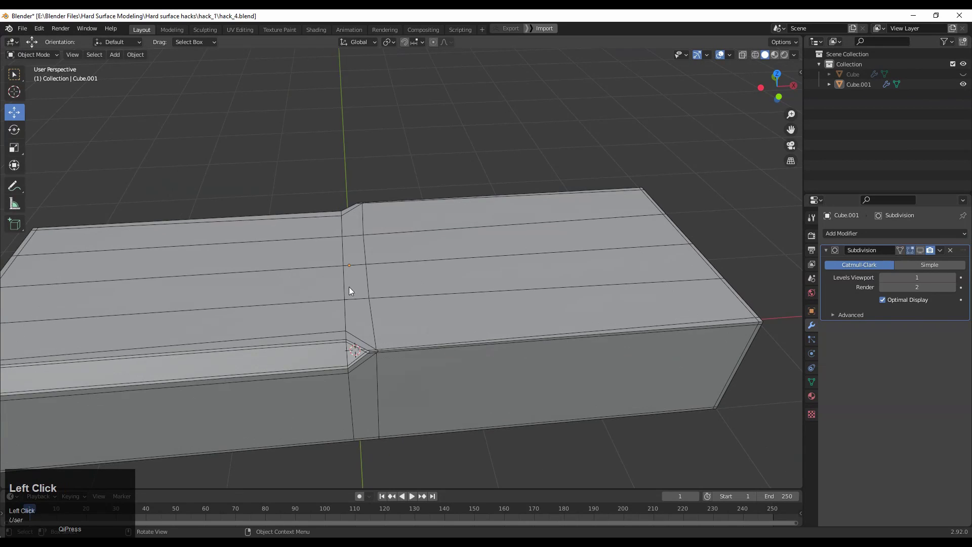
middle_click_drag(349, 286, 402, 344)
key("Tab")
key("Tab")
key("Tab")
- Add a crosswise support loop on the bevelled side of the bevel's end with a factor of about -0.984 and flatten it to 0 along X
middle_click_drag(434, 308, 458, 269, "shift")
key("ctrl+r")
left_click(330, 201, "ctrl")
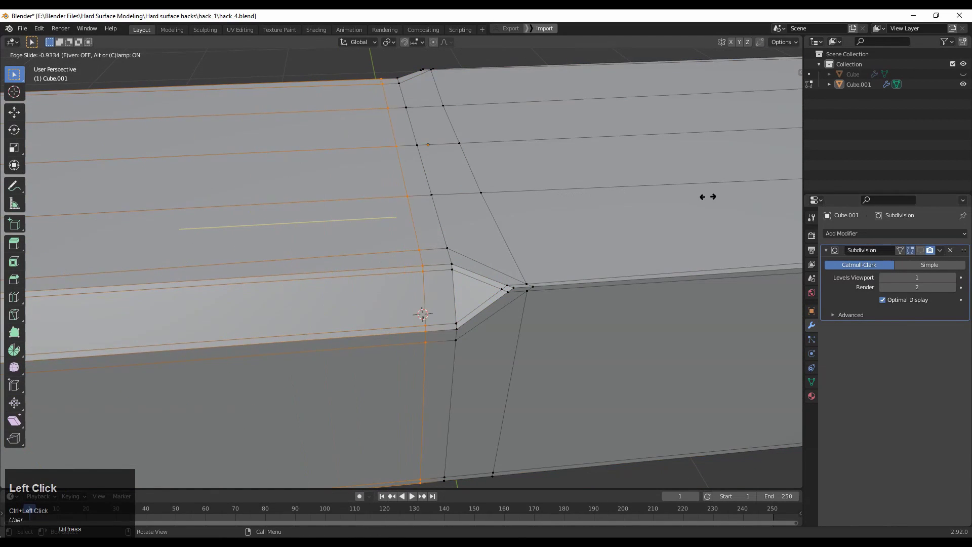
left_click(730, 201)
key("s")
key("x")
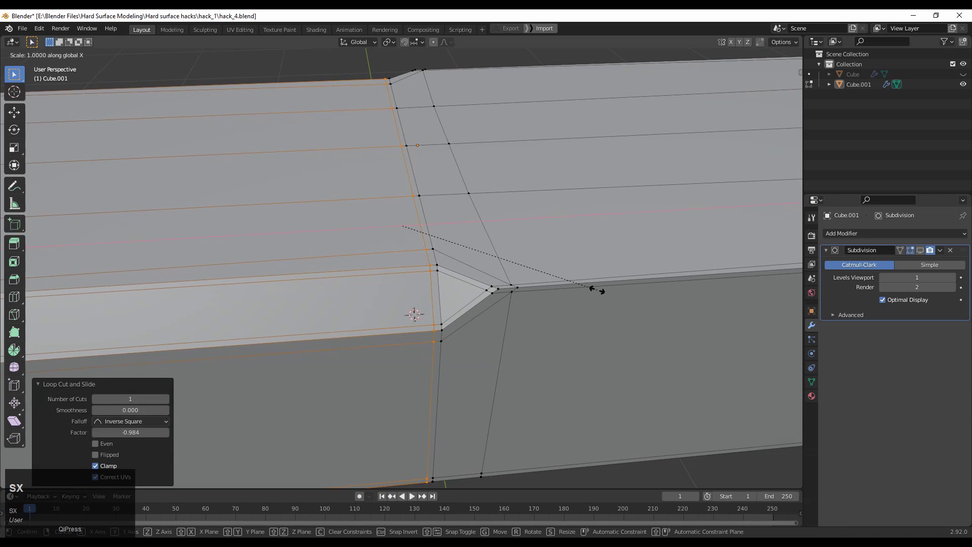
left_click(598, 290)
- Cut edge loops just past the bevel's end across the top and side faces, and dissolve the redundant edges
left_click(458, 267)
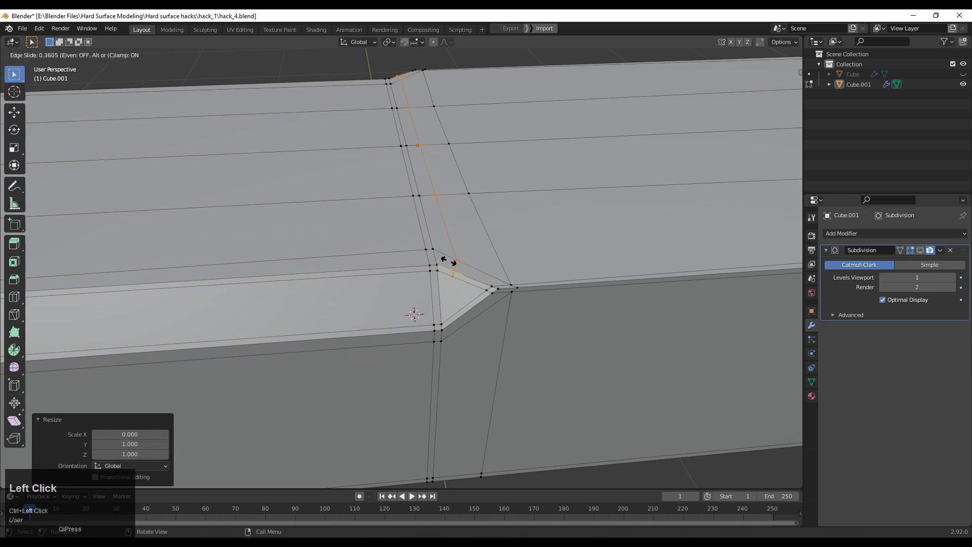
left_click(443, 258, "shift")
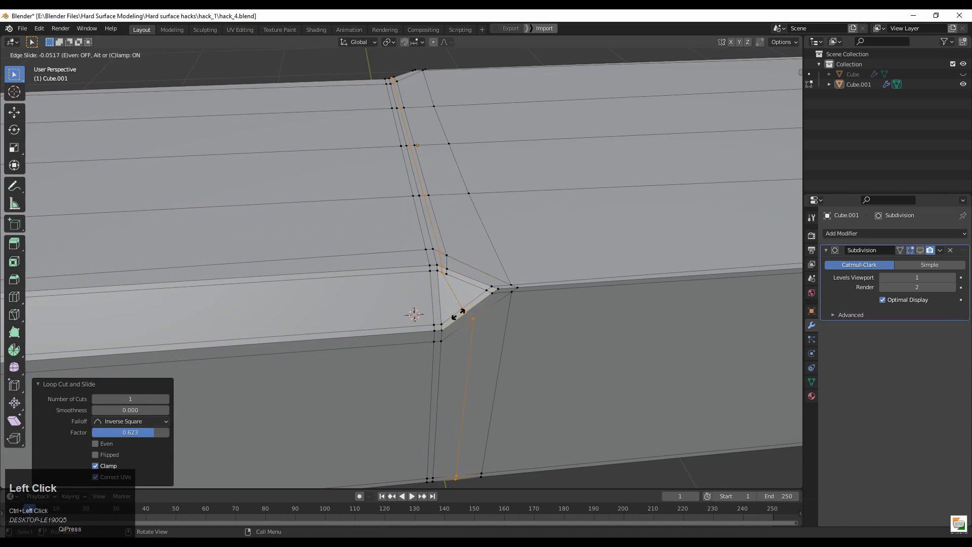
right_click(463, 311)
left_click(471, 247)
key("ctrl+x")
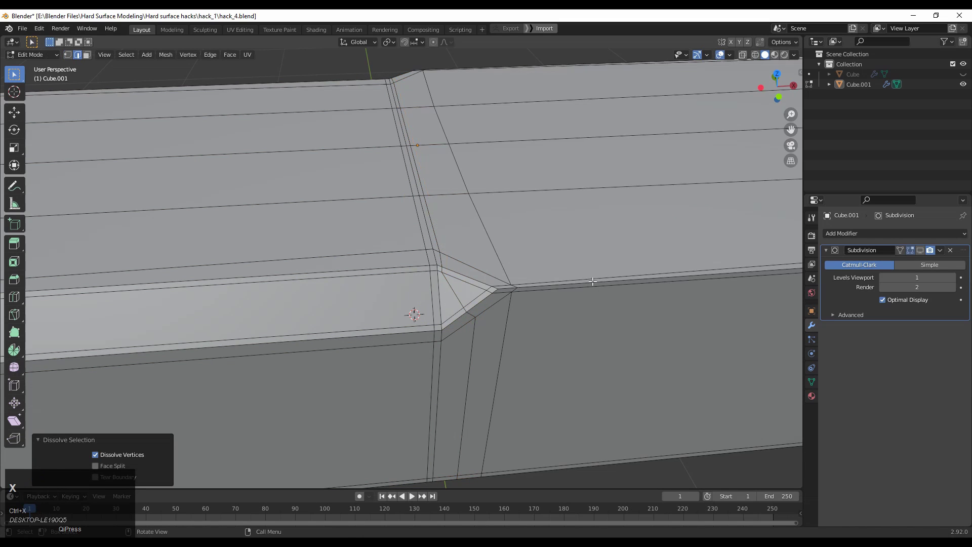
- Select the new loop's short edge at the top of the side face and edge-slide it toward the bevel's lower corner
left_click(466, 313)
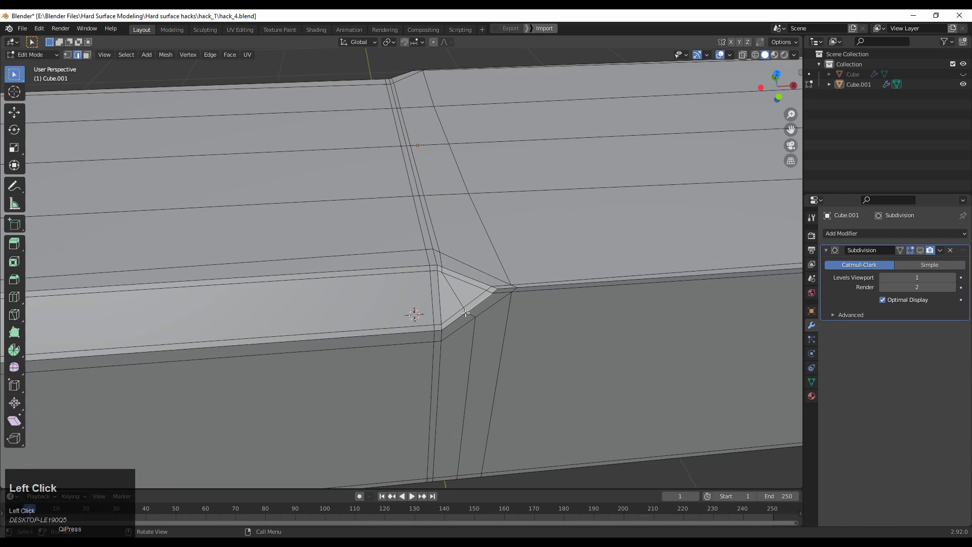
left_click(470, 318, "ctrl+shift")
middle_click_drag(506, 345, 550, 280)
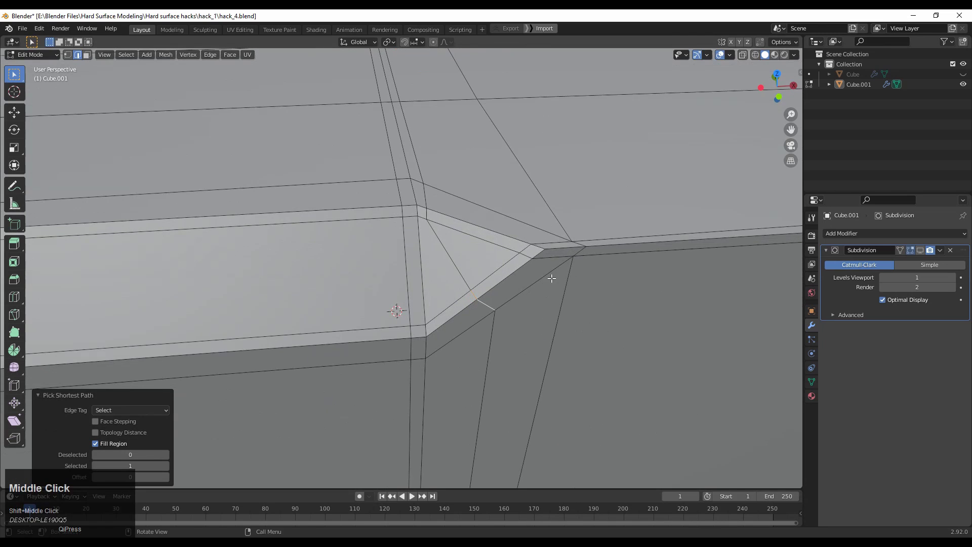
key("g")
key("g")
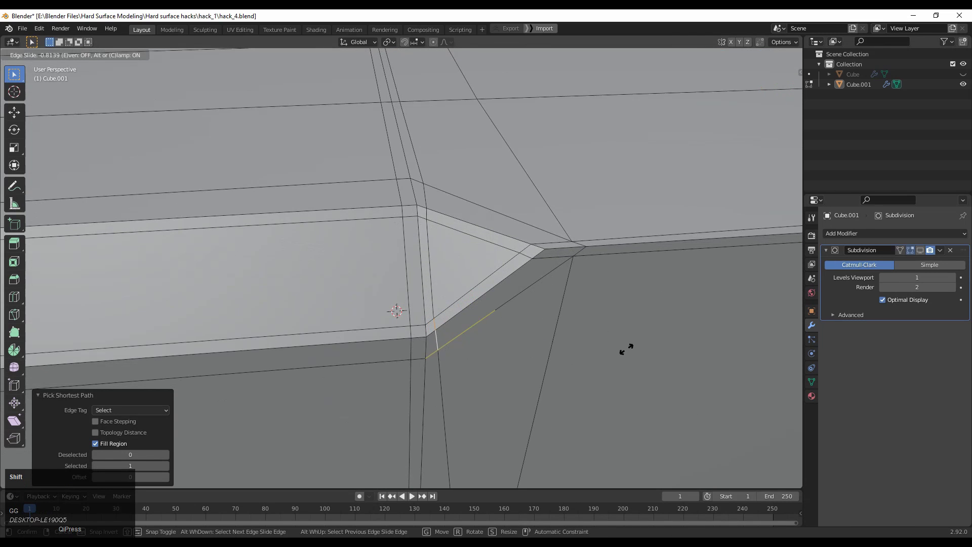
left_click(626, 349)
- Try to flatten the new support loop at the bevel's end by scaling it to 0 along X
middle_click_drag(427, 183, 414, 203, "ctrl")
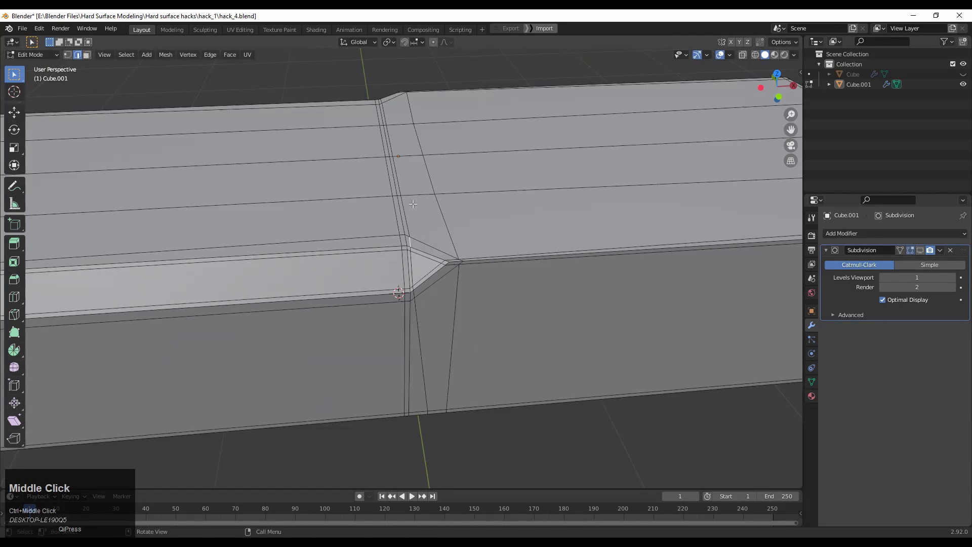
key("s")
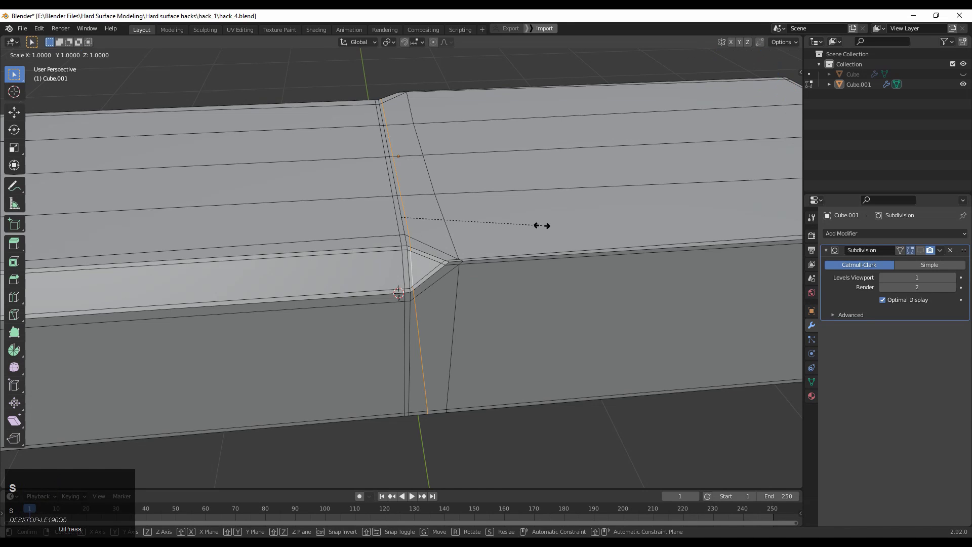
left_click(542, 225)
middle_click_drag(481, 263, 397, 313)
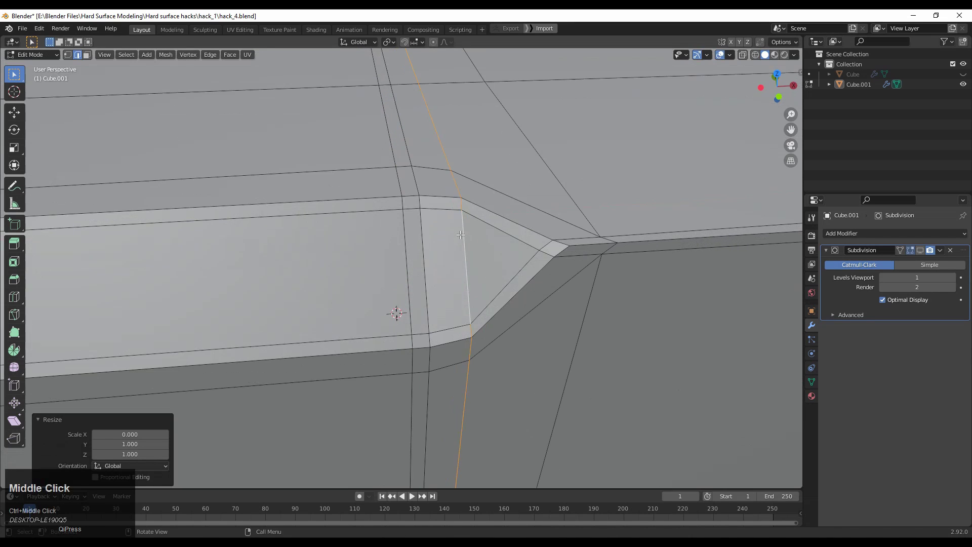
key("ctrl+z")
- Edge-slide the new loop's short edges below and above the bevel's end closer to the neighbouring corner edges
middle_click_drag(440, 357, 461, 296)
key("g")
key("g")
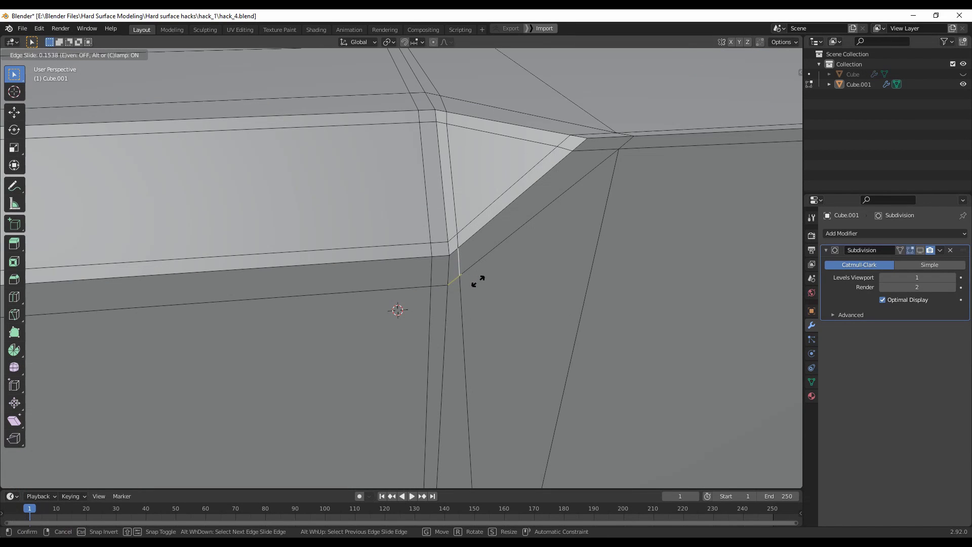
left_click(487, 287)
middle_click_drag(487, 287, 481, 249, "shift")
left_click(436, 269)
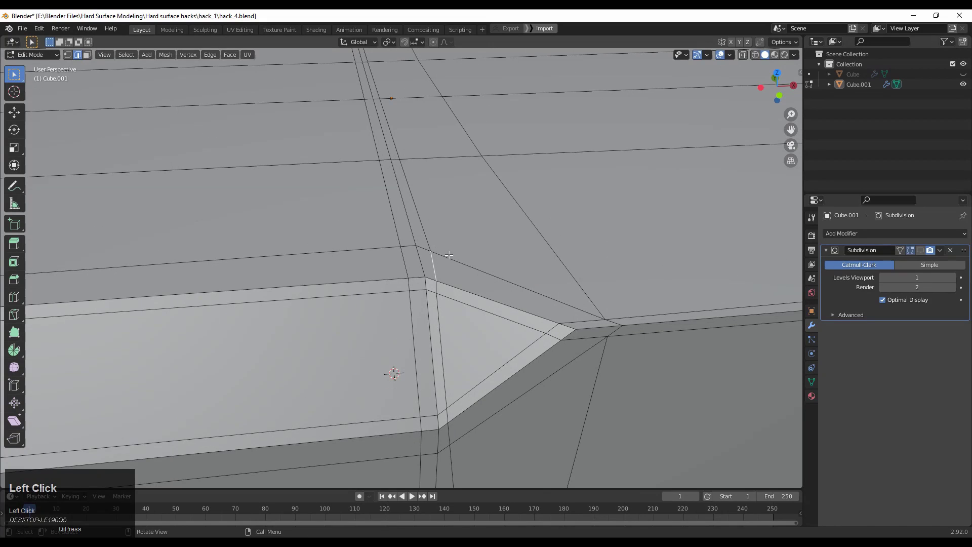
key("g")
key("g")
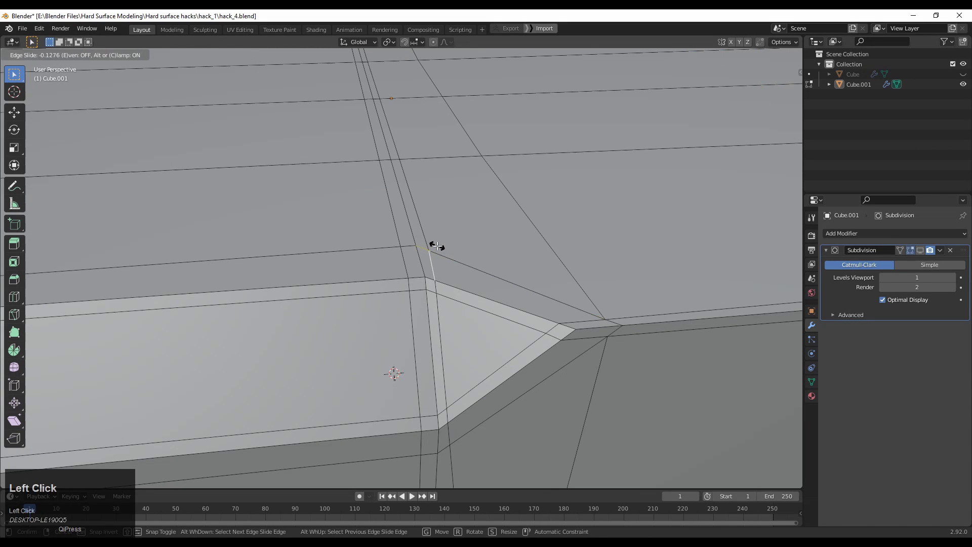
left_click(437, 246)
- Select the new loop's vertices along the underside and edge-slide them toward the bevel side so the loop runs vertically down the side face
middle_click_drag(437, 247, 393, 334)
scroll(449, 399, "down", 6)
scroll(482, 263, "up", 5)
key("1")
left_click(397, 443, "ctrl+shift")
scroll(427, 306, "up", 5)
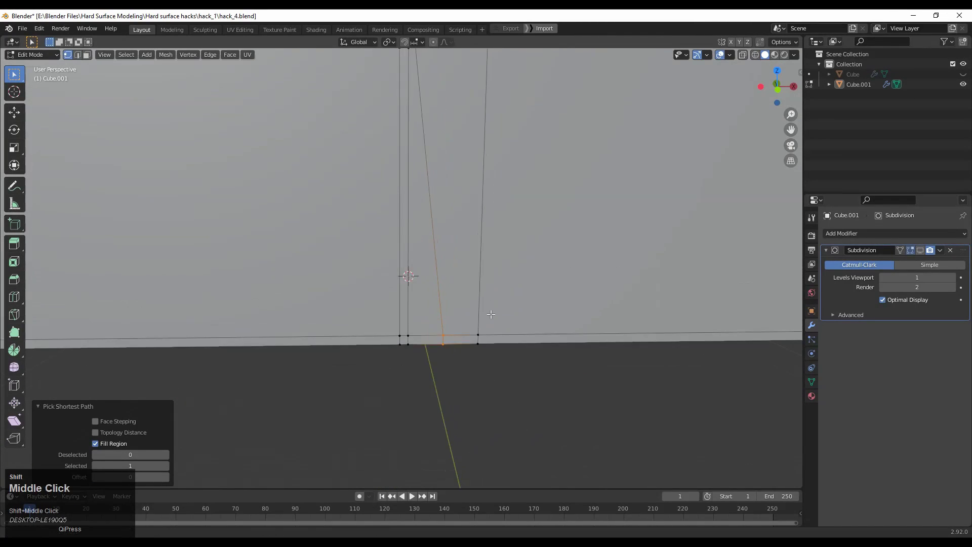
key("g")
key("g")
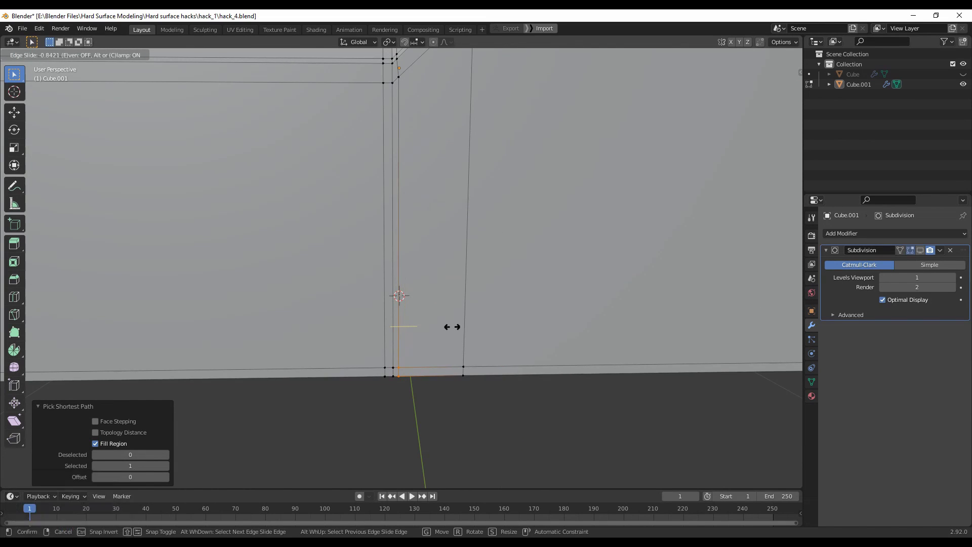
left_click(466, 341)
- Examine the edge flow around the bevel's tip by selecting the edge loop and face loop that run through it
scroll(466, 340, "down", 3)
middle_click_drag(467, 340, 503, 248)
scroll(450, 387, "up", 3)
key("Tab")
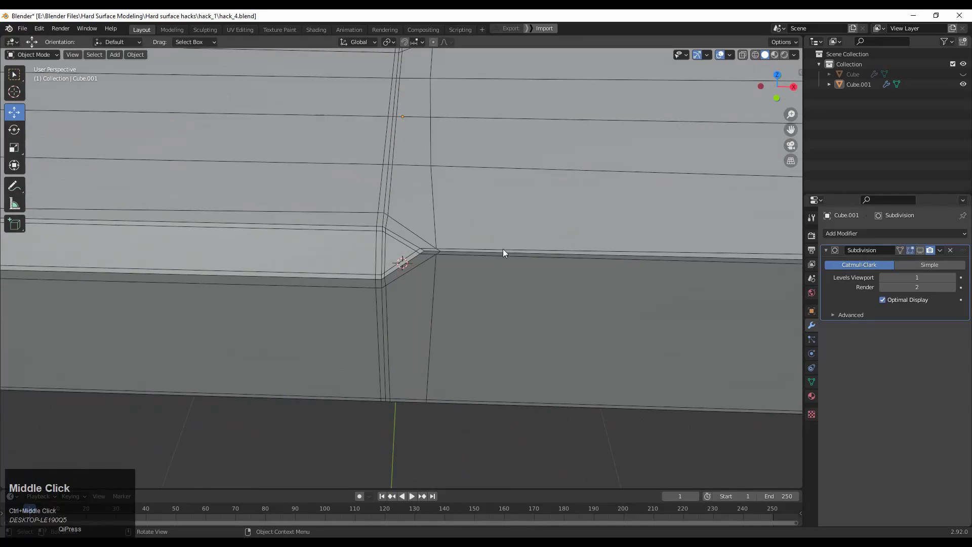
key("Tab")
middle_click_drag(505, 281, 504, 246, "ctrl")
middle_click_drag(504, 246, 468, 274, "shift")
key("2")
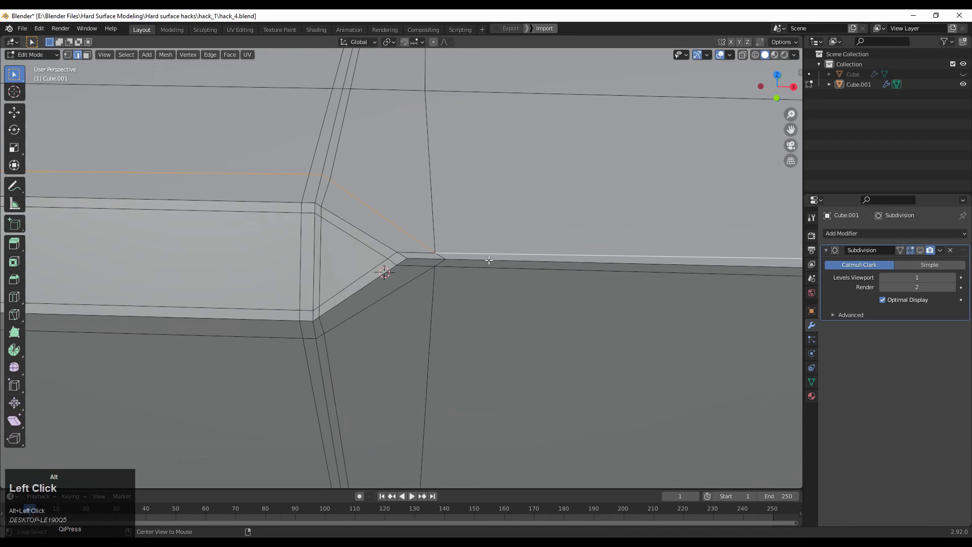
key("3")
left_click(436, 255, "alt")
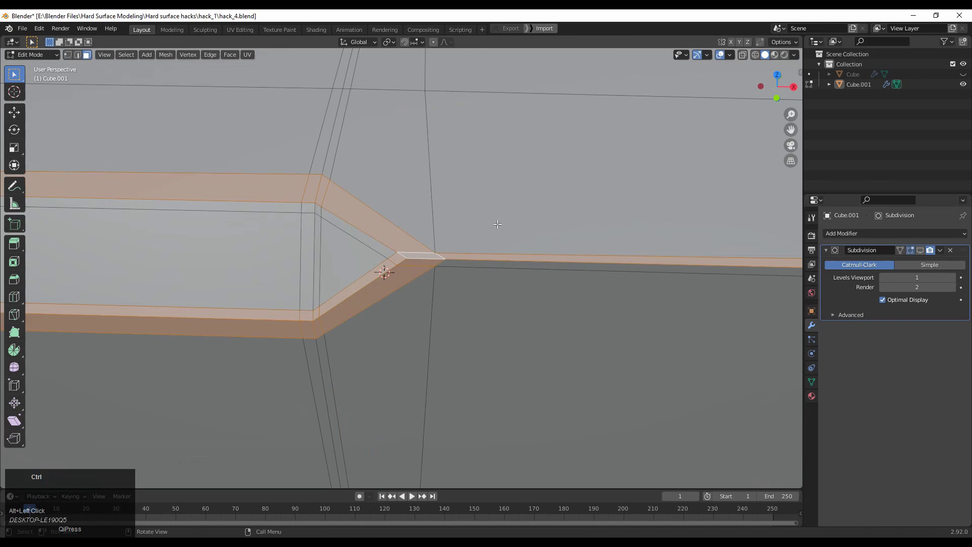
- Add three roughly evenly spaced crosswise loop cuts along the unbevelled half of the block
middle_click_drag(498, 224, 692, 260, "ctrl")
middle_click_drag(499, 275, 597, 286, "shift")
key("ctrl+r")
left_click(483, 301, "ctrl")
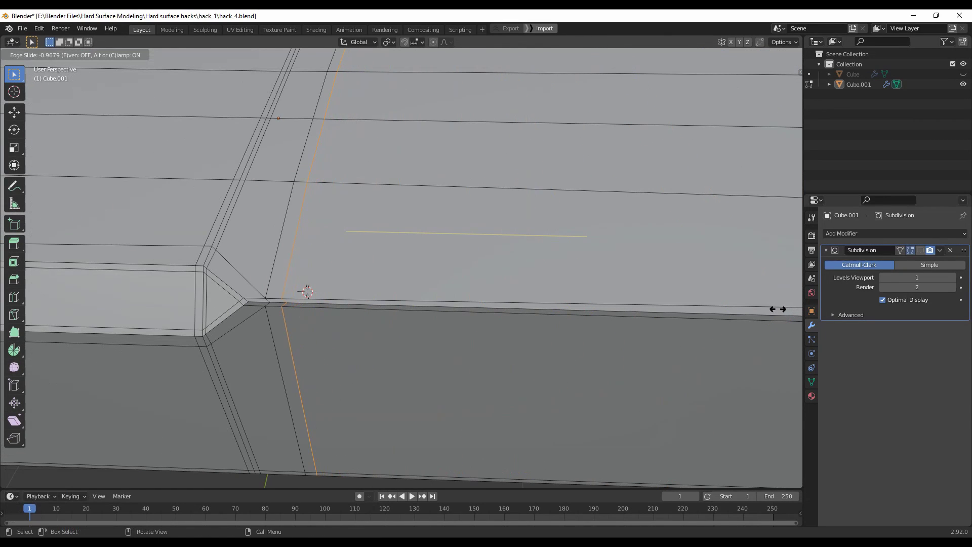
right_click(21, 326)
scroll(394, 231, "down", 5)
key("ctrl+r")
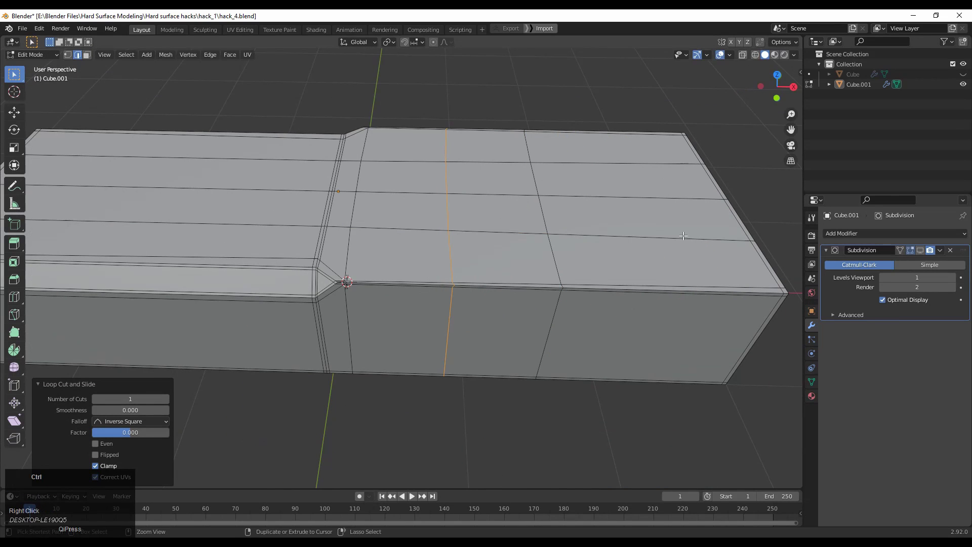
middle_click(652, 266, "alt")
- Straighten the three new crosswise loops on the unbevelled half by scaling each one to 0 along X
key("s")
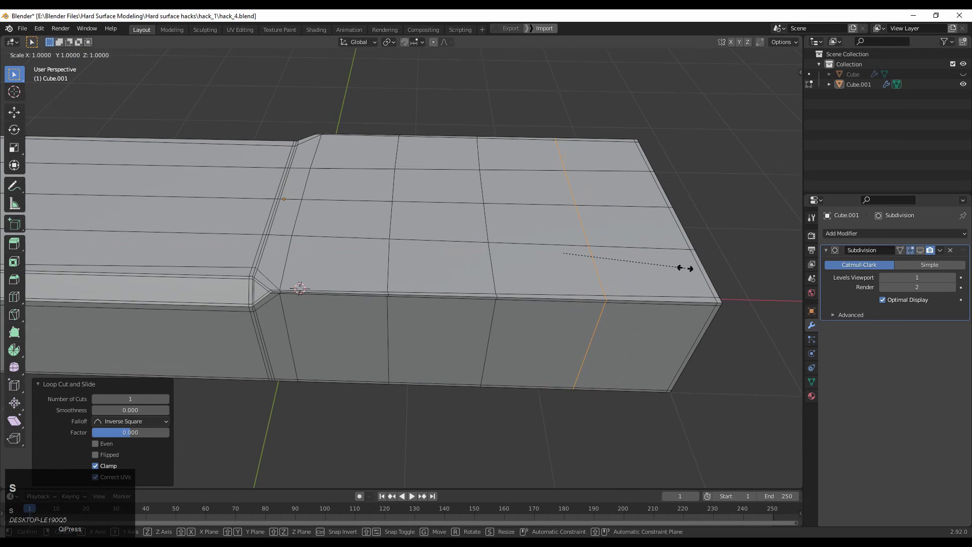
left_click(687, 268)
left_click(481, 278, "alt")
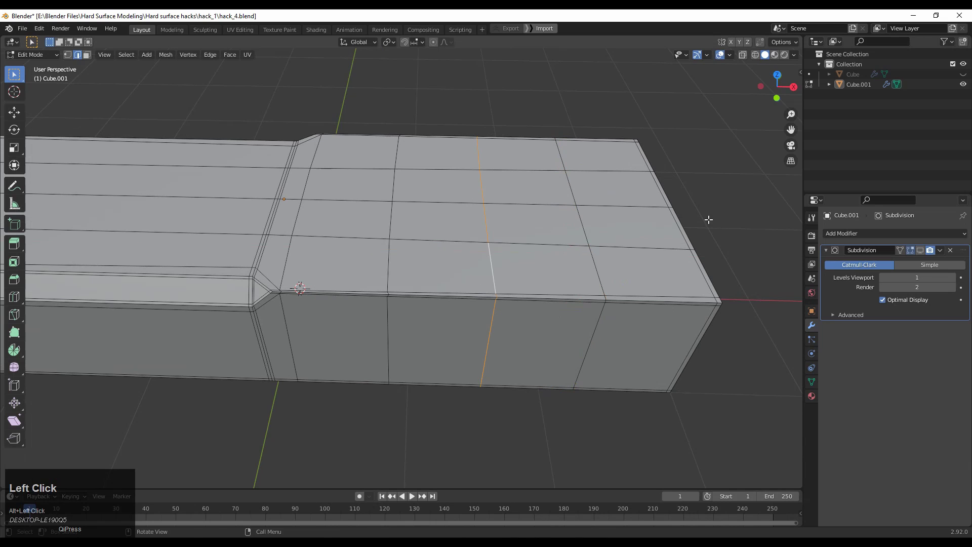
key("s")
key("x")
key("0")
left_click(573, 231)
left_click(398, 281, "alt")
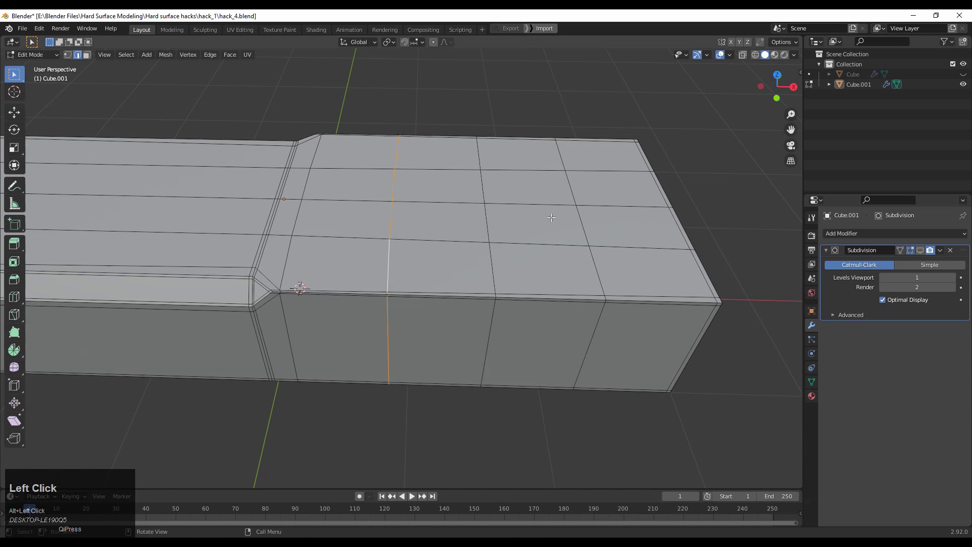
key("s")
key("x")
left_click(551, 217)
middle_click_drag(551, 217, 423, 222)
key("ctrl+r")
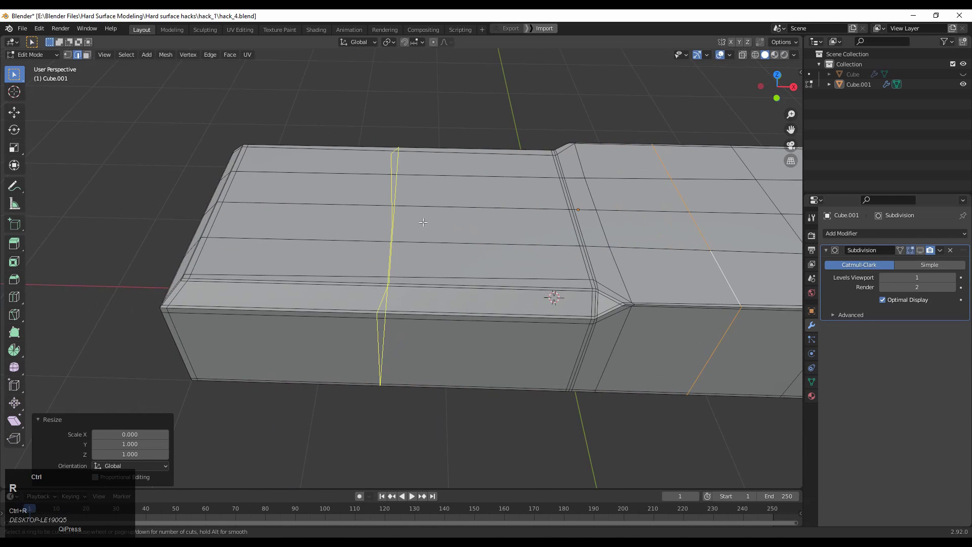
right_click(414, 210)
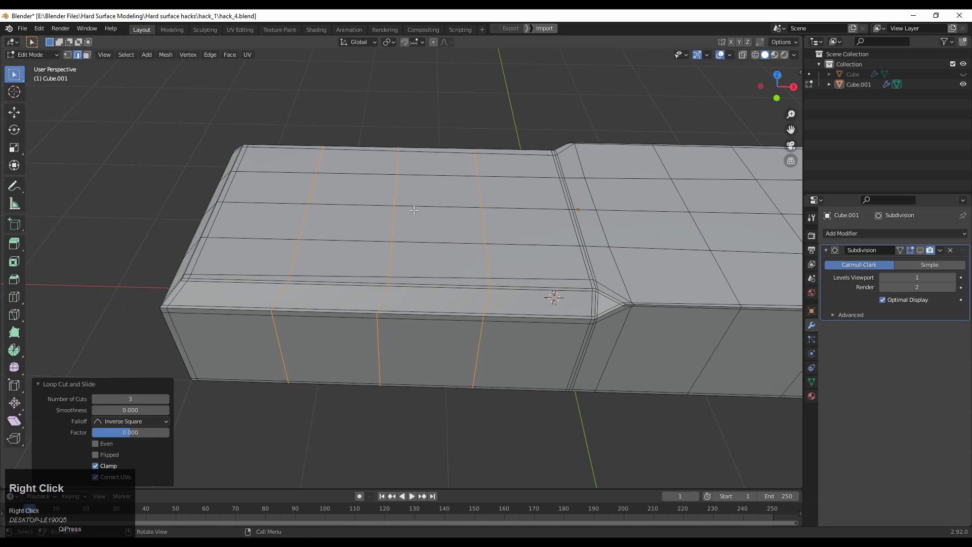
middle_click_drag(304, 329, 445, 329)
key("ctrl+z")
- Add five evenly spaced crosswise loop cuts along the bevelled half of the block
key("ctrl+r")
right_click(407, 232)
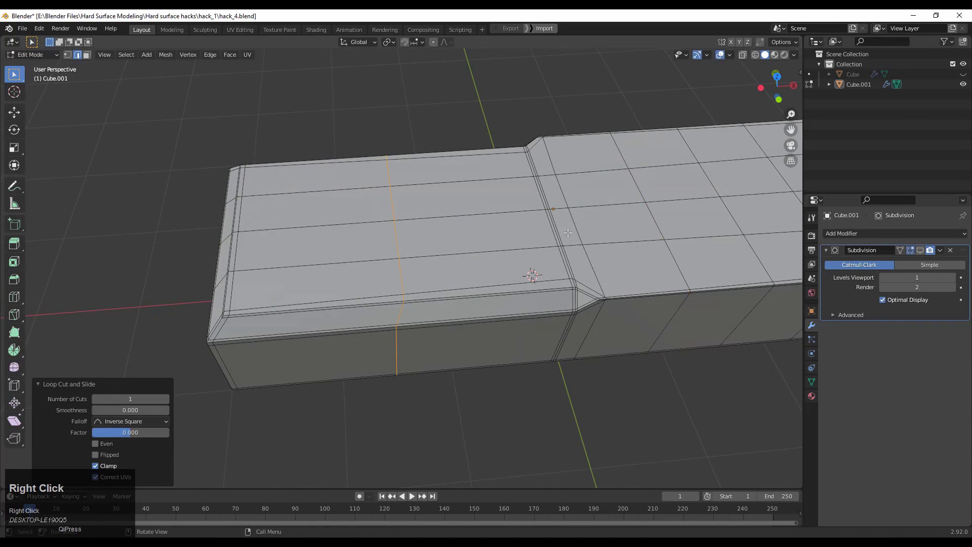
middle_click_drag(577, 233, 537, 202)
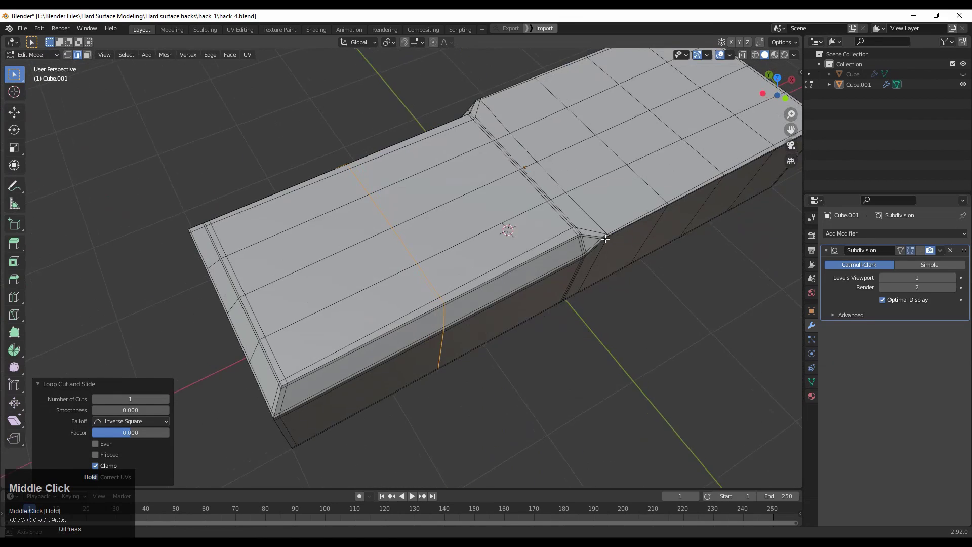
left_click(166, 399)
left_click(166, 399)
left_click(166, 400)
left_click(165, 400)
- Return to Object Mode and turn off the wireframe overlay for the block
middle_click_drag(420, 397, 538, 394)
key("Tab")
middle_click_drag(575, 368, 745, 351)
left_click(745, 351)
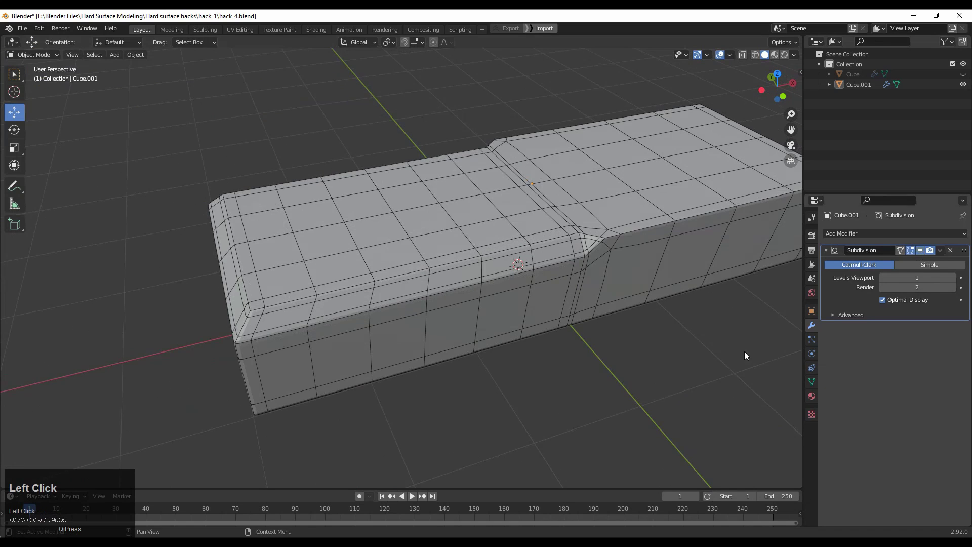
key("Tab")
key("Tab")
middle_click_drag(641, 307, 711, 140)
left_click(730, 55)
left_click(665, 223)
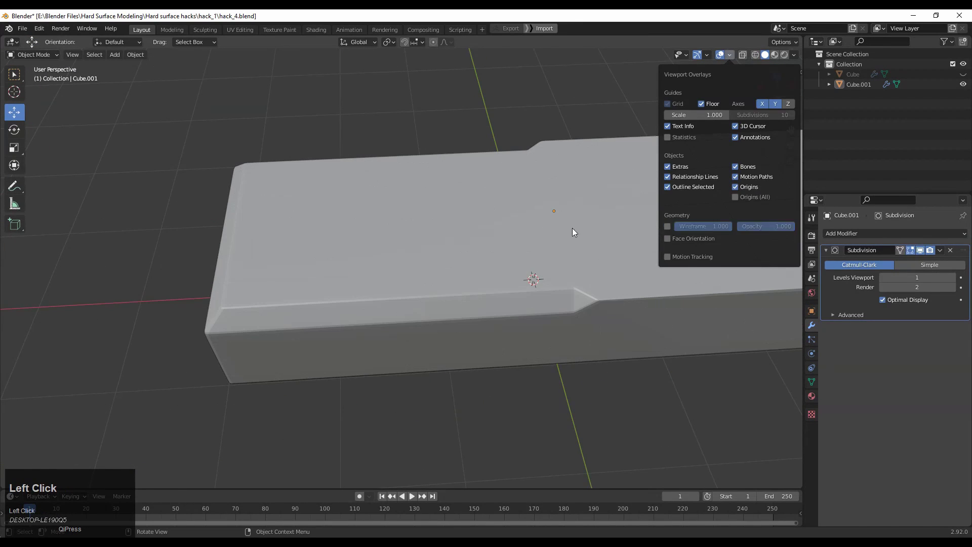
- Shade the block smooth and set the Subdivision modifier's viewport level to 2
left_click(336, 176)
right_click(346, 183)
left_click(328, 178)
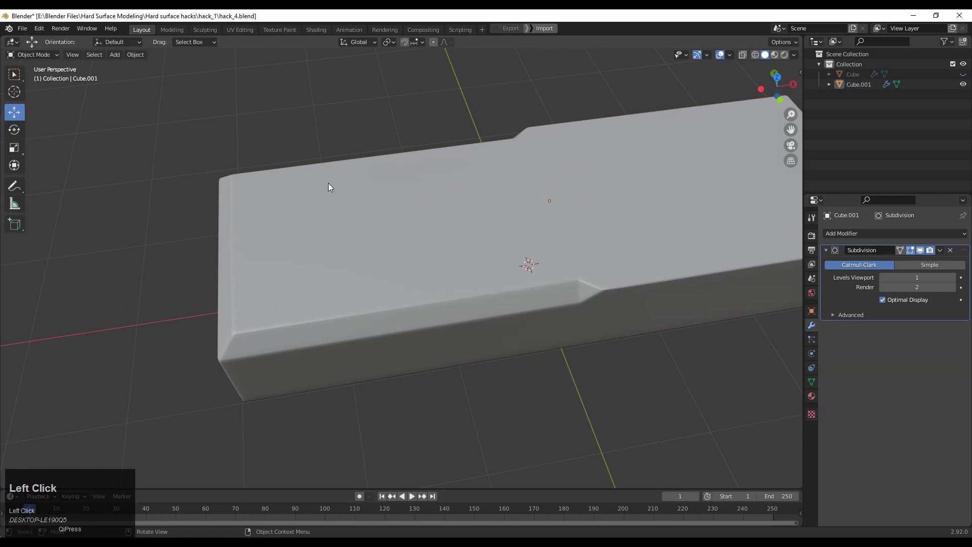
middle_click_drag(329, 183, 968, 289)
left_click(951, 279)
scroll(360, 230, "down", 4)
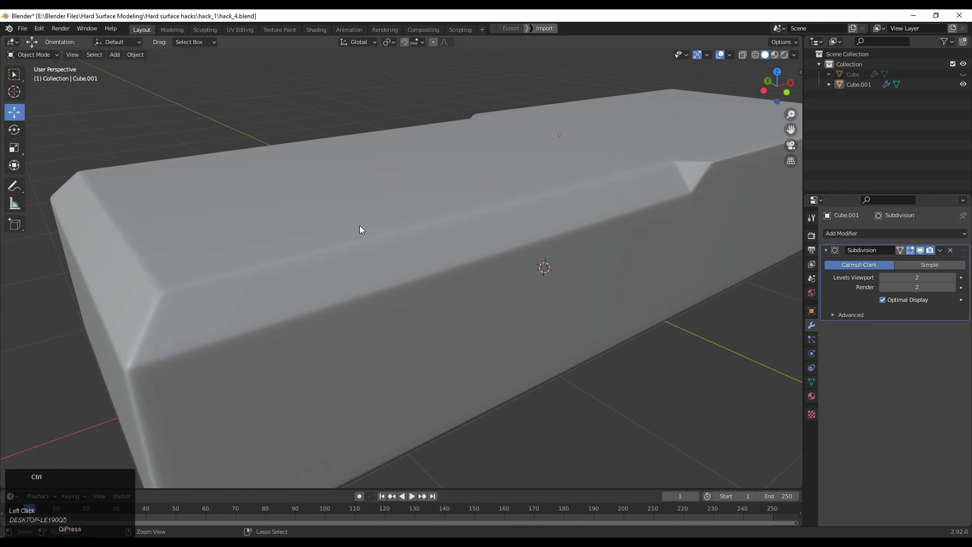
middle_click_drag(360, 230, 311, 341)
scroll(306, 298, "up", 4)
- Check the smoothed block in and out of Edit Mode and turn the wireframe overlay back on
key("Tab")
middle_click_drag(307, 298, 607, 256)
key("Tab")
left_click(578, 427)
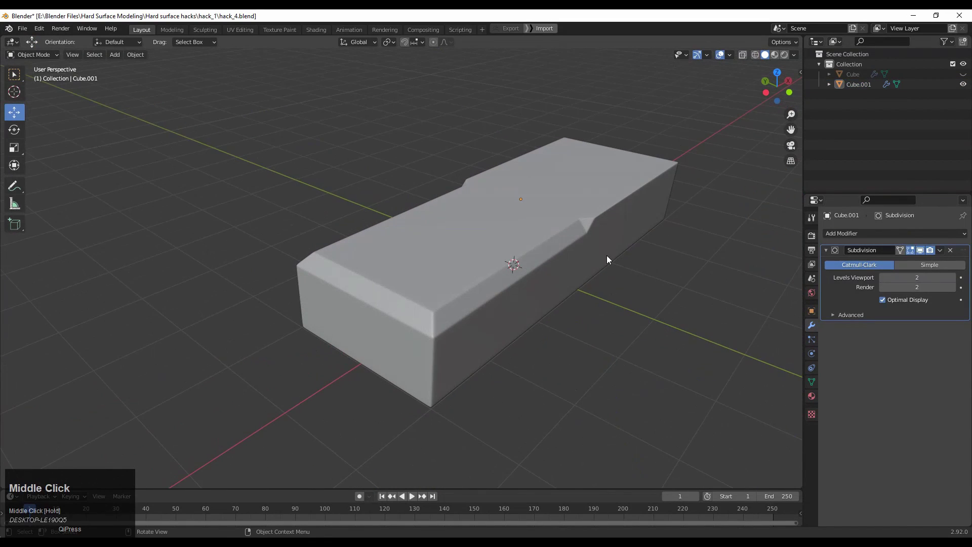
left_click(730, 55)
left_click(669, 225)
middle_click_drag(458, 296, 438, 301, "shift")
left_click(457, 306)
- In Edit Mode, turn off the Subdivision's viewport display and select the central two-by-four faces on top of the bevelled half
key("Tab")
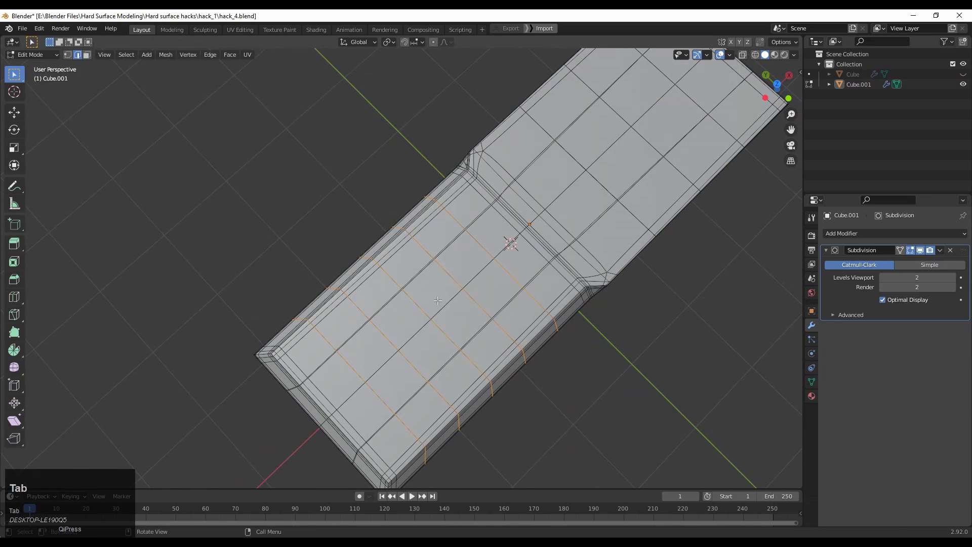
left_click(920, 250)
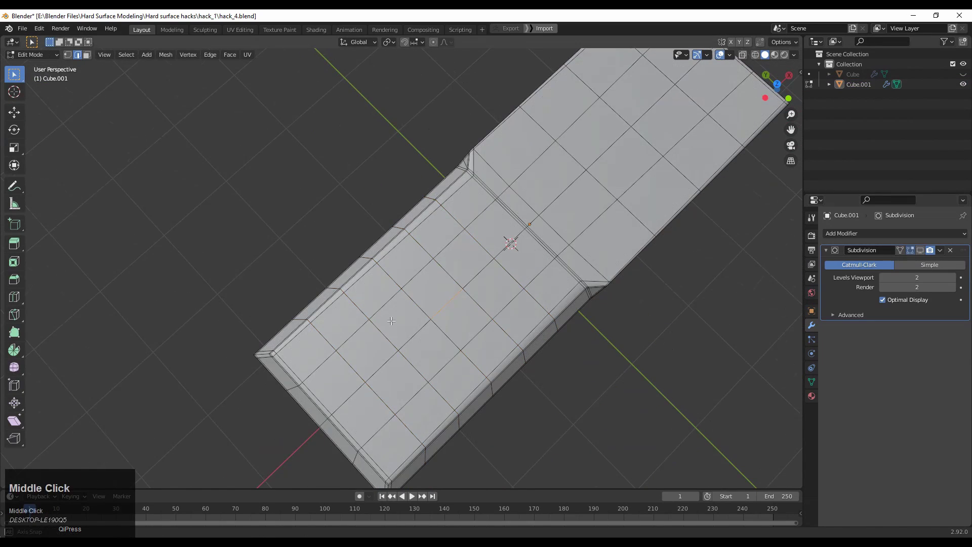
middle_click_drag(517, 284, 478, 237)
key("3")
middle_click_drag(438, 323, 424, 225)
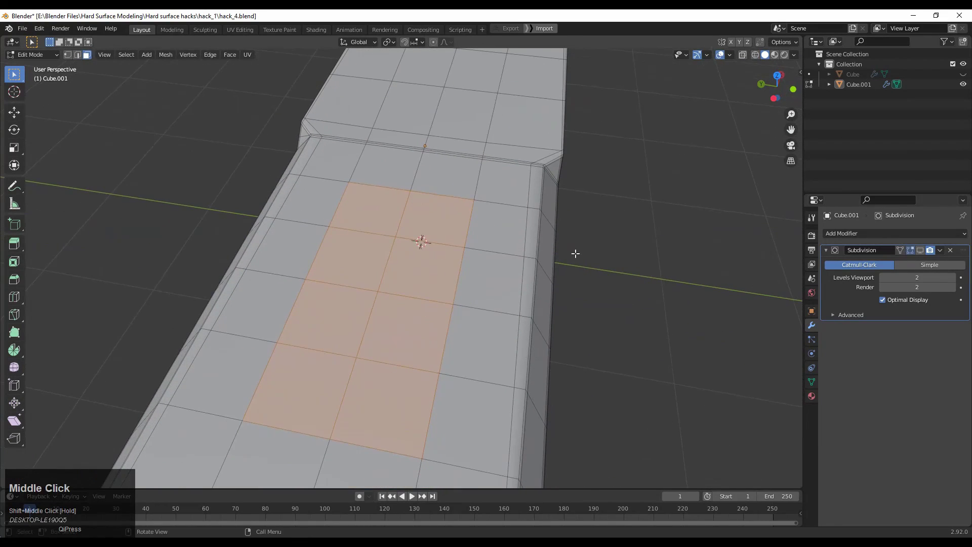
- Inset the selected top faces by about 0.016 m and narrow them along Y by factors of 0.936 and 0.993
key("i")
middle_click_drag(604, 268, 545, 316, "shift")
key("s")
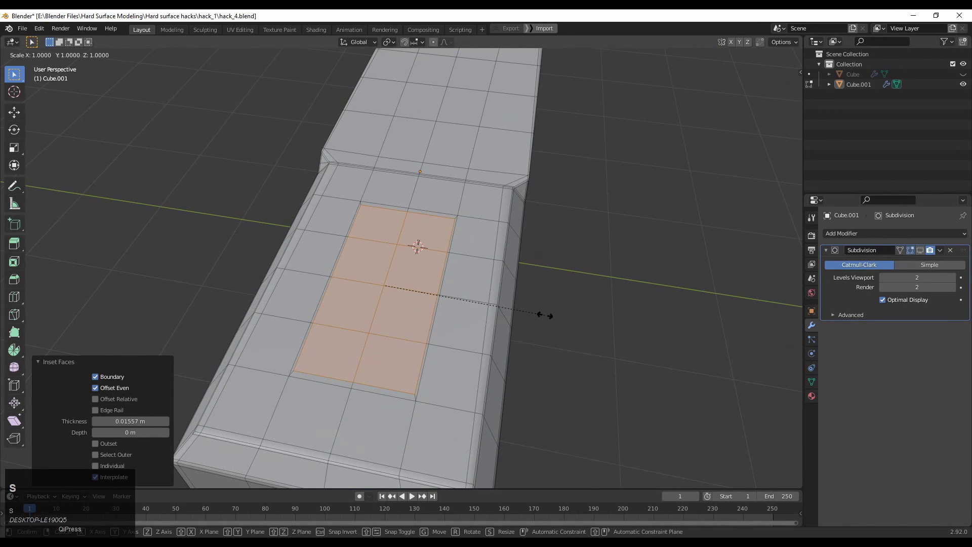
key("Escape")
key("s")
left_click(508, 297)
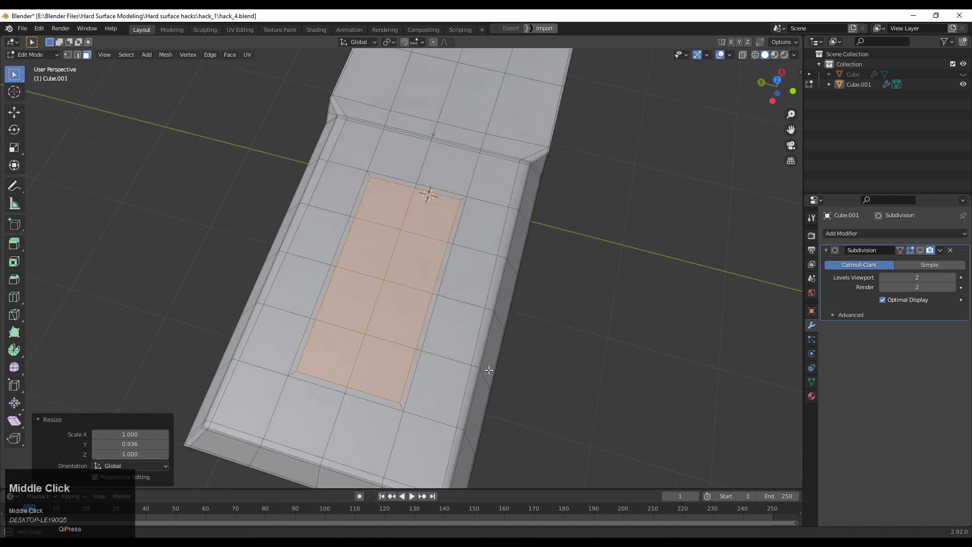
middle_click_drag(508, 297, 540, 330)
key("s")
key("y")
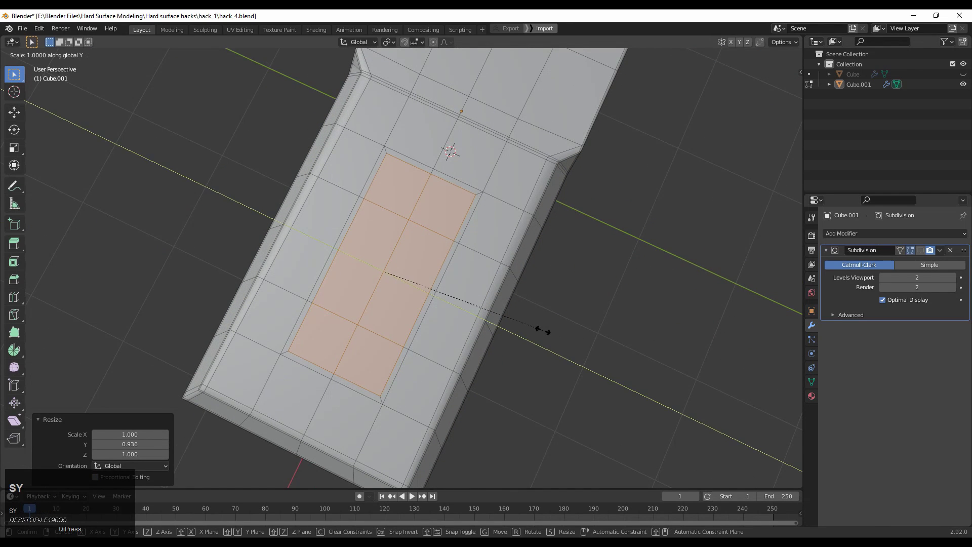
left_click(577, 354)
- Extrude the inset faces about 0.195 m down into the block to form a rectangular recess
middle_click_drag(577, 353, 326, 250)
key("e")
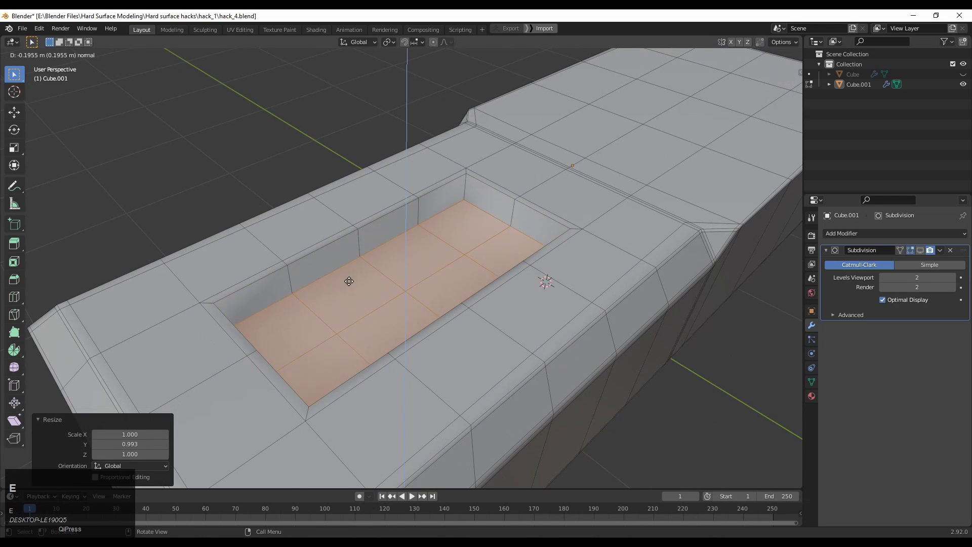
left_click(349, 282)
- Extrude the recess floor again, scale it uniformly to 0.8 and narrow it to 0.8 along Y
middle_click_drag(393, 337, 353, 310)
key("e")
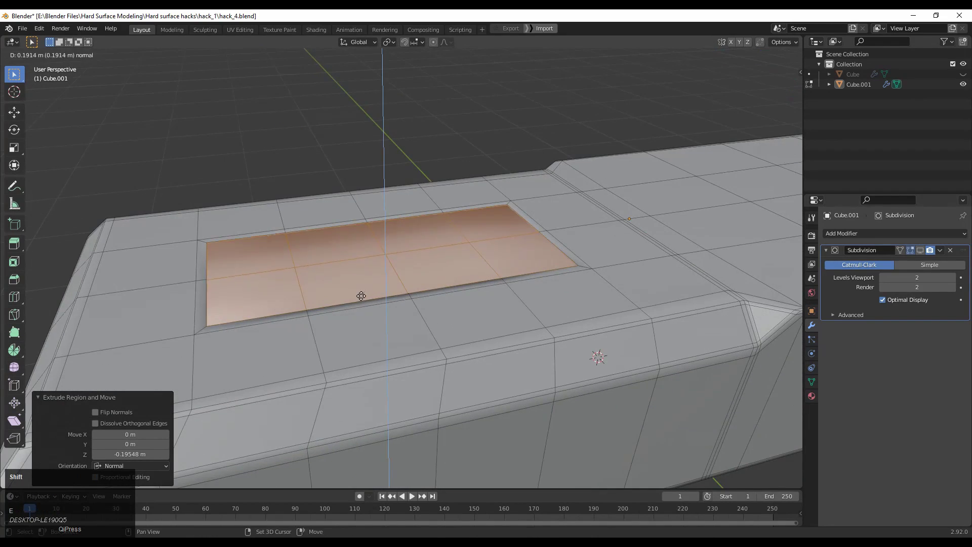
left_click(349, 410)
key("s")
left_click(585, 260)
middle_click_drag(299, 350, 385, 349)
middle_click_drag(385, 349, 418, 318, "shift")
key("s")
key("y")
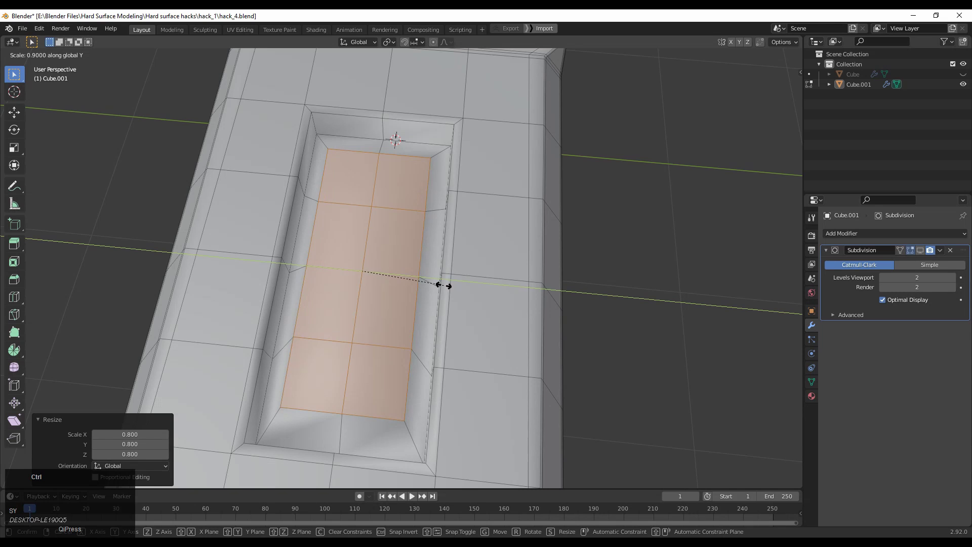
left_click(438, 284)
- Raise the recess's inner faces about 0.245 m along Z and tilt them -14.7° about Y
middle_click_drag(439, 283, 477, 218)
left_click(14, 114)
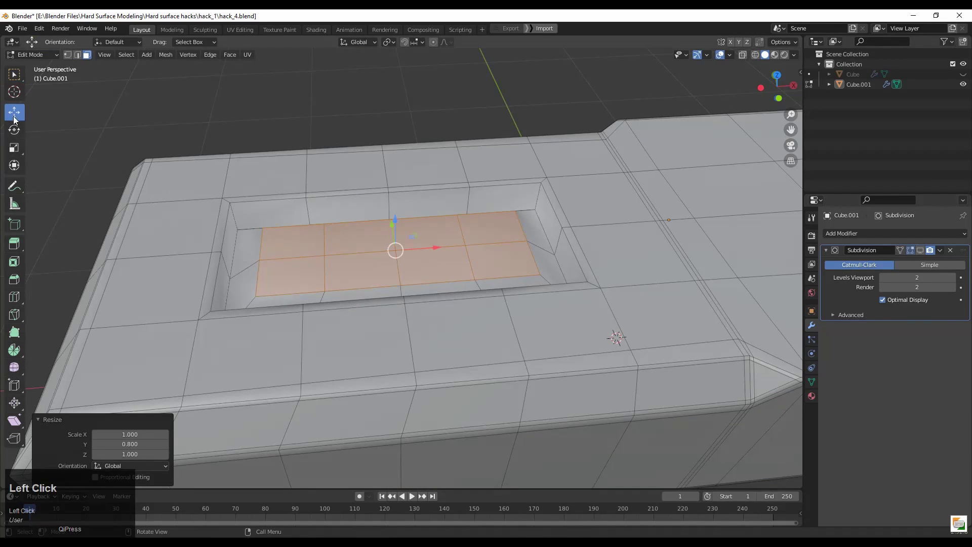
left_click_drag(395, 219, 394, 182)
middle_click_drag(395, 182, 325, 157)
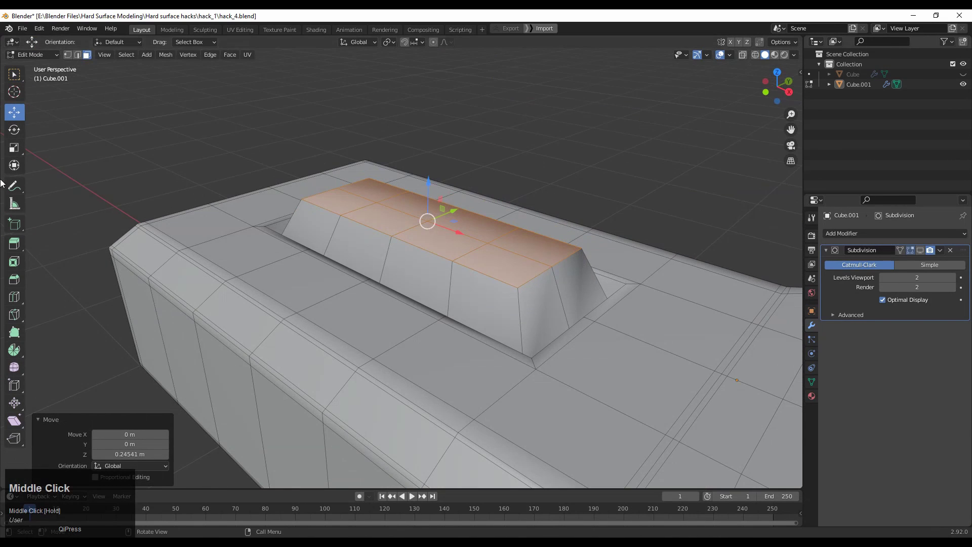
left_click(9, 134)
mouse_move(462, 215)
left_mouse_down()
mouse_move(446, 188)
mouse_move(466, 223)
left_mouse_up()
- Inset the tilted top faces by about 0.007 m and scale them to 0.96 along Y
middle_click_drag(466, 223, 391, 332)
key("i")
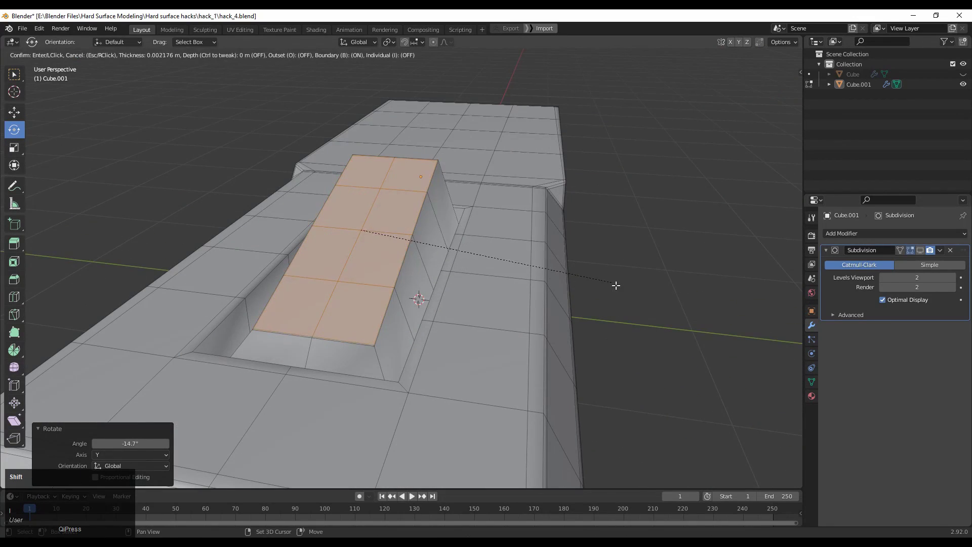
left_click(599, 277)
middle_click_drag(599, 276, 529, 306)
key("s")
key("x")
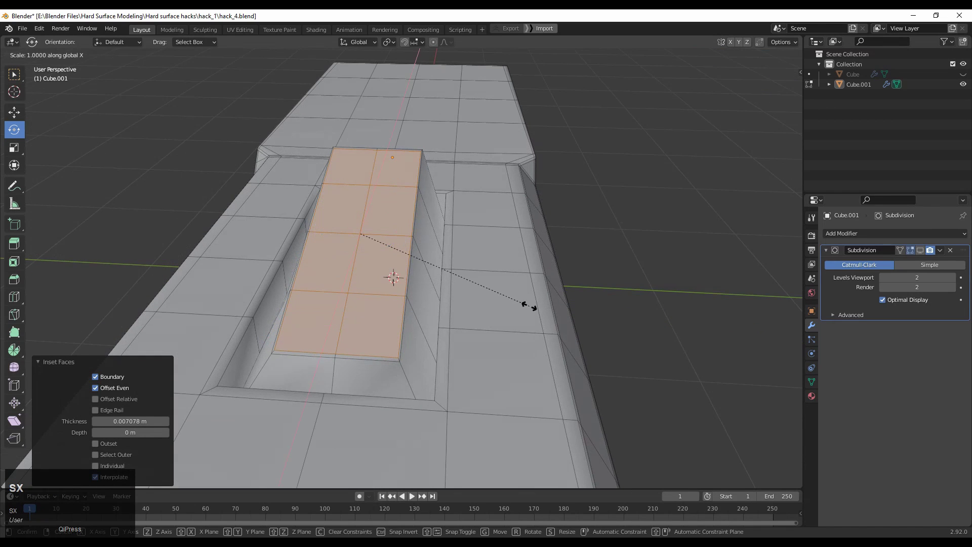
key("Escape")
key("s")
key("y")
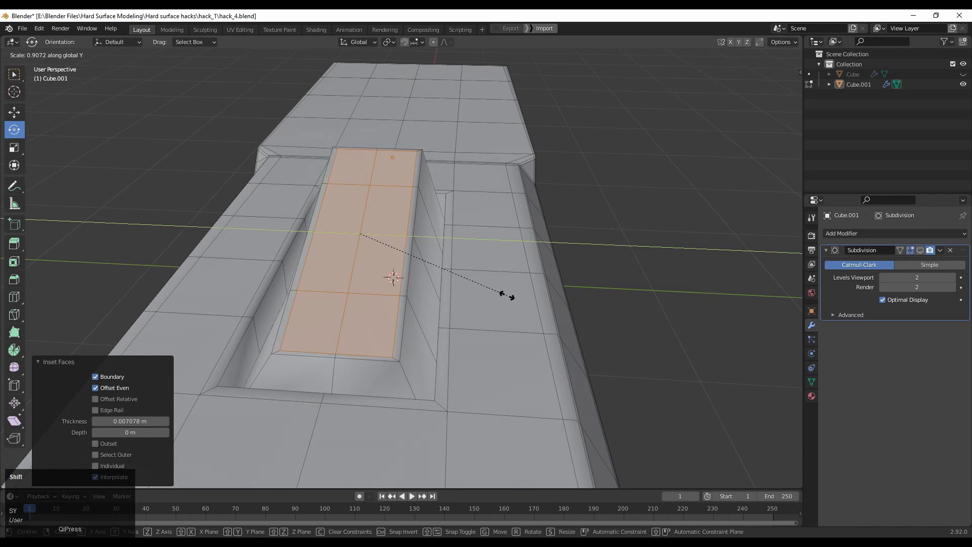
left_click(583, 332)
- Add a support loop around the raised block's walls just below its tilted top, with a slide factor of about -0.874
middle_click_drag(583, 332, 355, 337)
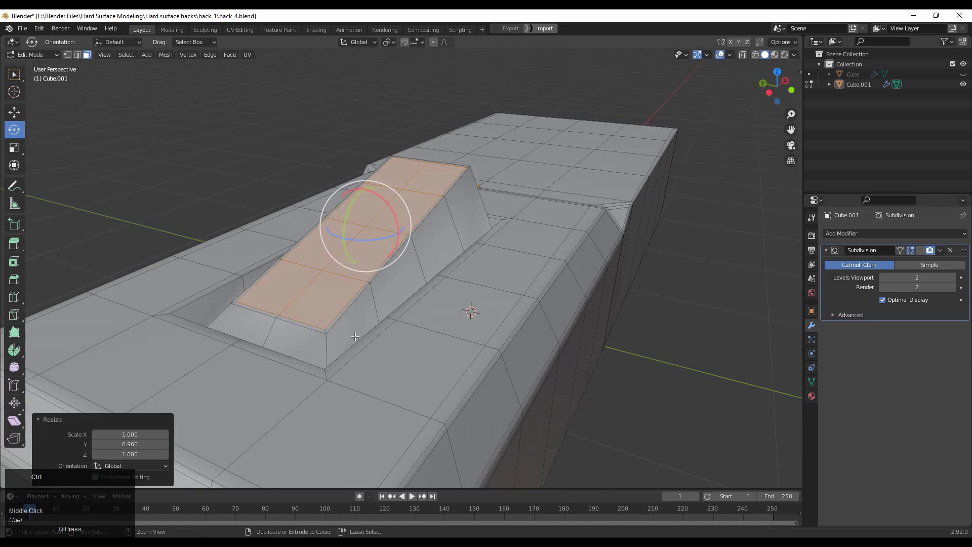
left_click(325, 342)
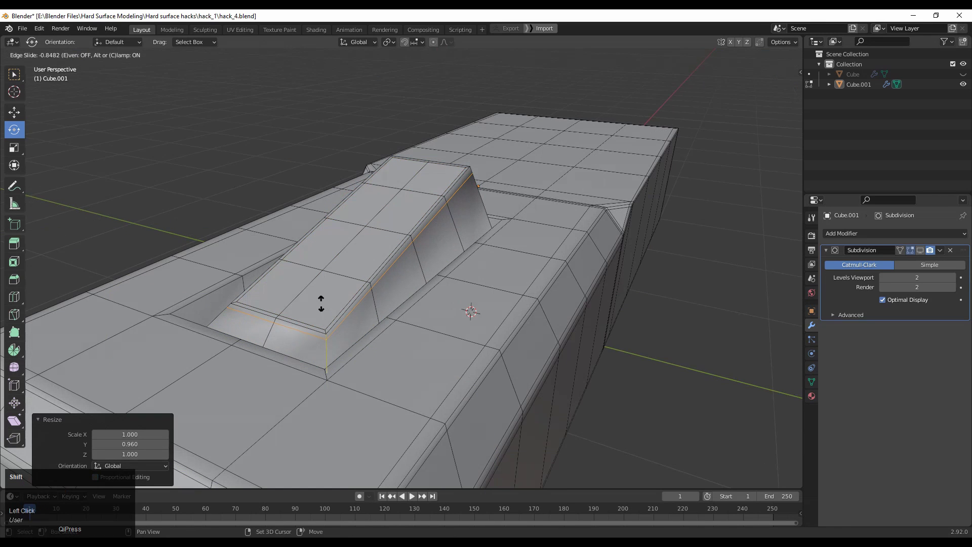
left_click(318, 294)
- Add crosswise support loops close to the lower and upper ends of the tilted block
middle_click_drag(318, 294, 323, 310)
key("ctrl+r")
left_click(339, 318)
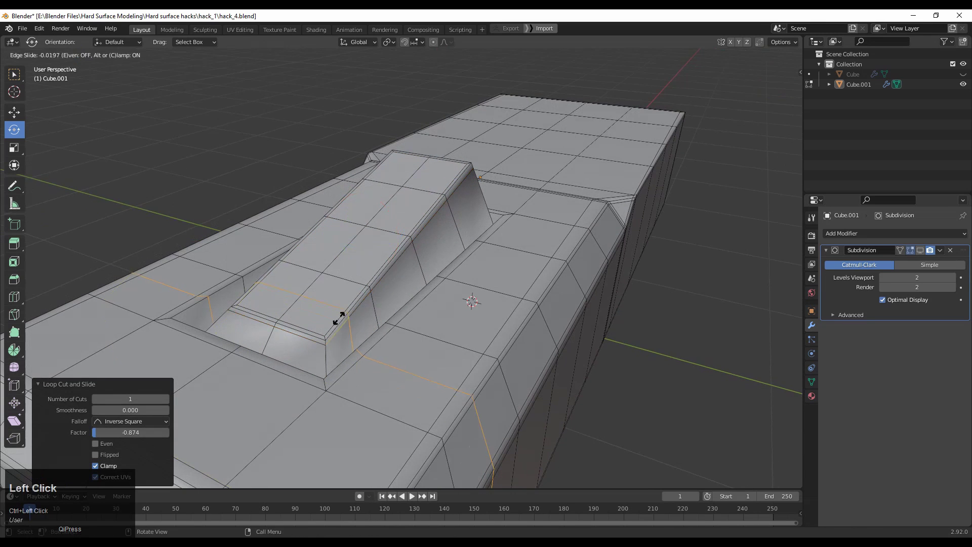
left_click(243, 422)
middle_click_drag(243, 422, 366, 239)
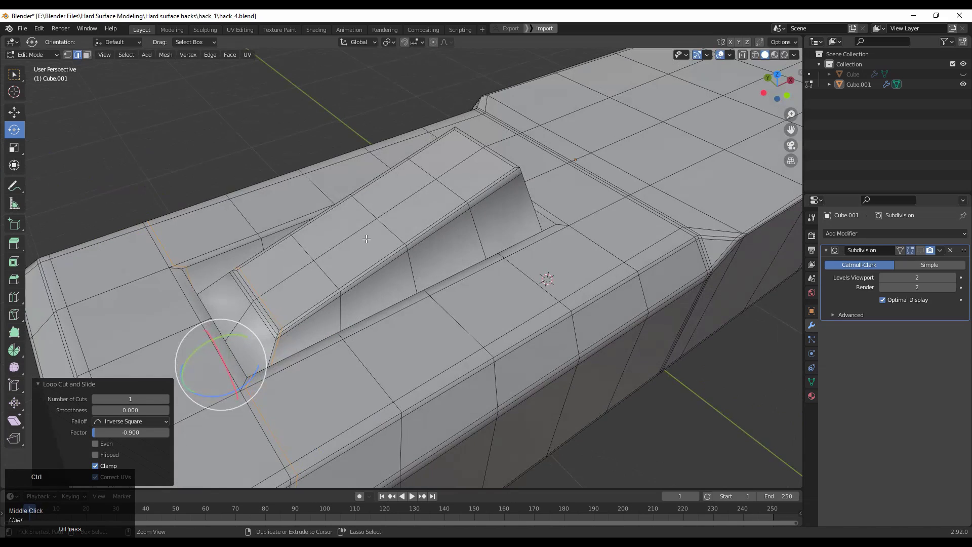
left_click(493, 181, "ctrl")
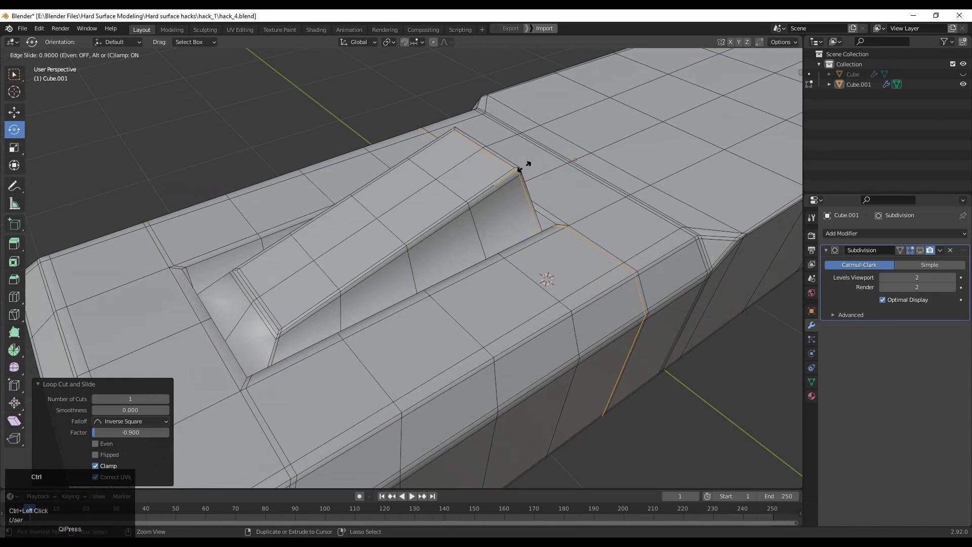
middle_click_drag(523, 165, 481, 127)
left_click(461, 128, "ctrl")
- Add lengthwise support loops close to both long sides of the tilted block
key("ctrl+r")
left_click(360, 366, "ctrl")
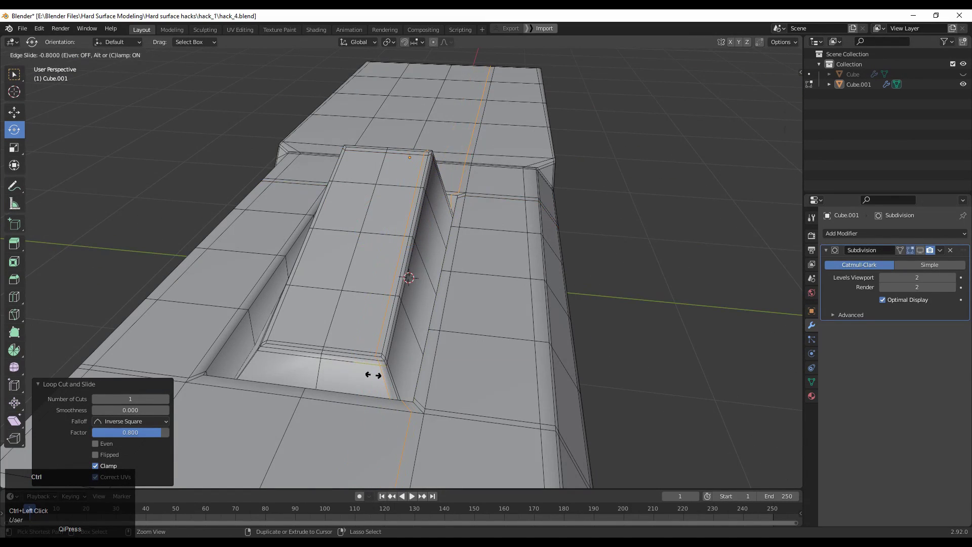
middle_click_drag(373, 375, 317, 368)
left_click(287, 341)
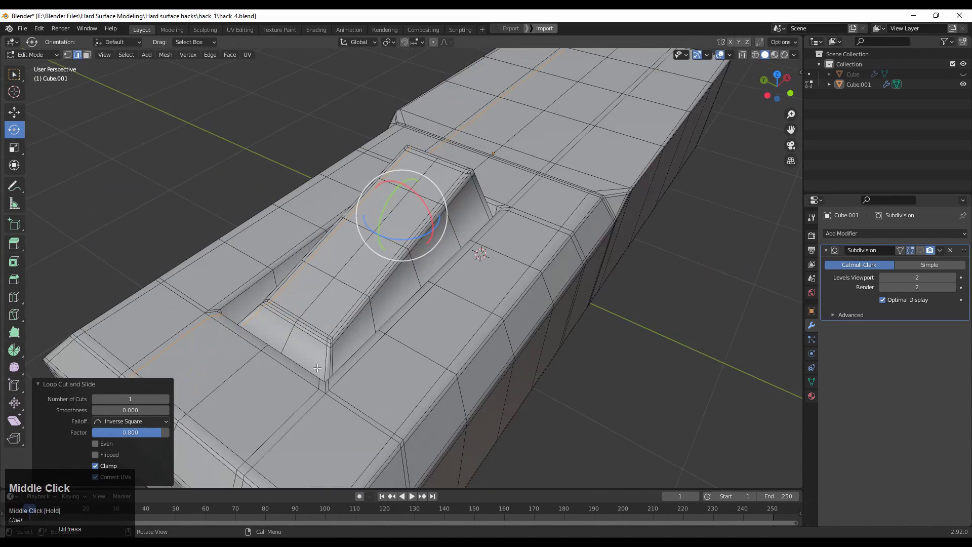
- Add support loops around the walls inside the recess, sliding them close to the neighbouring edges
scroll(317, 369, "up", 3)
key("ctrl+r")
left_click(195, 259, "ctrl")
left_click(187, 275)
middle_click_drag(187, 275, 221, 294)
key("ctrl+r")
left_click(196, 340, "ctrl")
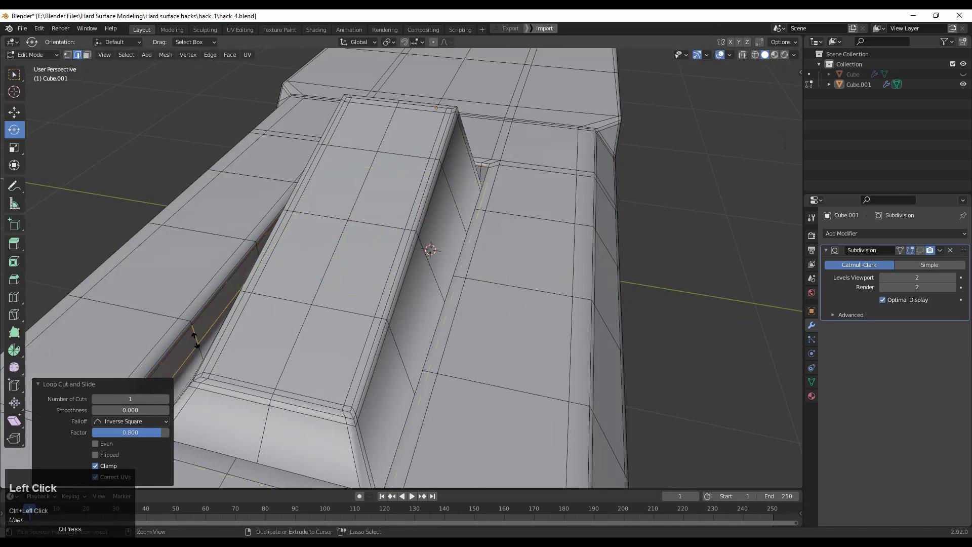
left_click(204, 352, "ctrl")
- Add a support loop around the raised block's walls and slide it down close to the block's base
middle_click_drag(204, 352, 174, 324)
key("ctrl+r")
left_click(284, 410)
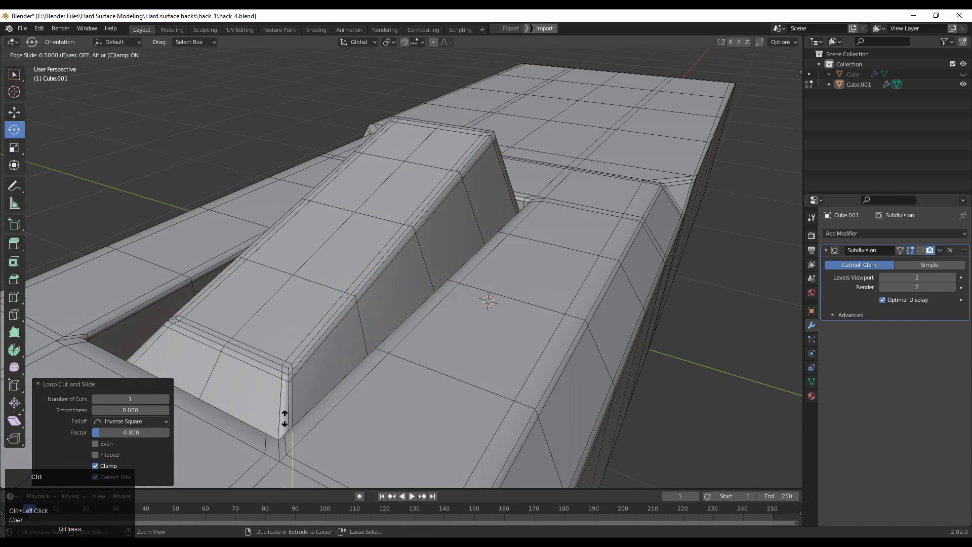
left_click(288, 434)
- Return to Object Mode and enable the Subdivision modifier's display in the viewport
middle_click_drag(288, 435, 400, 403)
key("Tab")
left_click(922, 251)
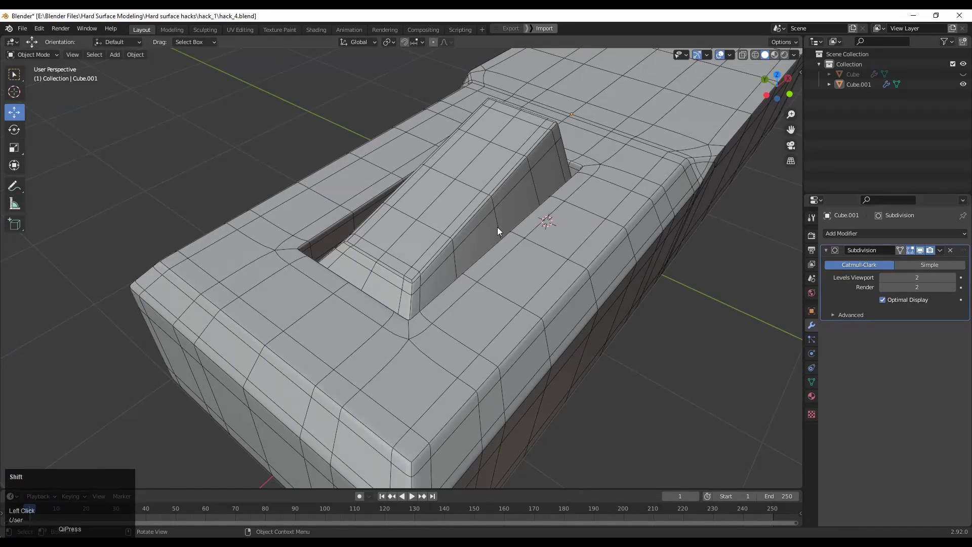
- Turn off the wireframe overlay to inspect the smoothed shading of the whole block
middle_click_drag(498, 227, 463, 268, "shift")
middle_click_drag(425, 299, 408, 370, "ctrl")
left_click(376, 226)
right_click(375, 226)
left_click(376, 227)
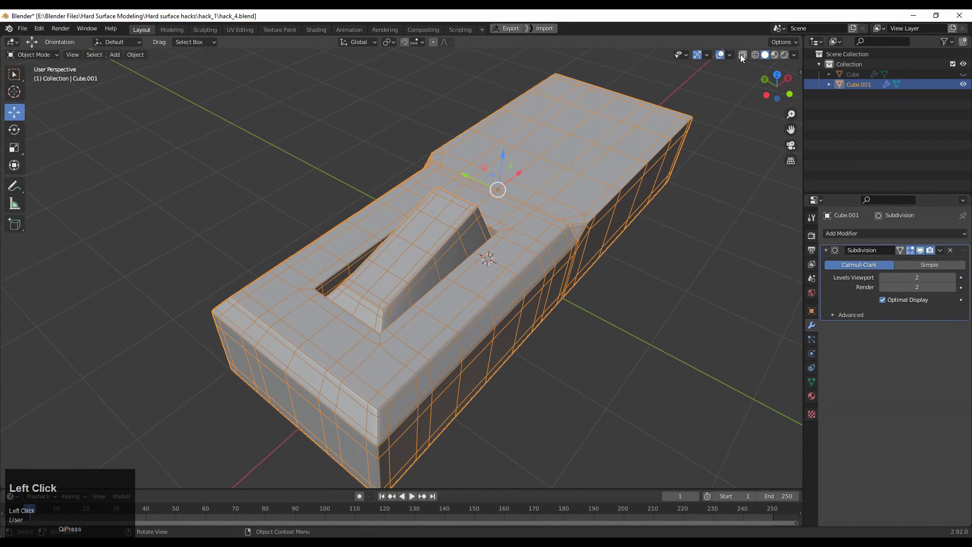
left_click(730, 57)
left_click(666, 226)
left_click(572, 321)
- Examine the support loops around the raised block's lower corner in Edit Mode, then return to Object Mode
middle_click_drag(573, 321, 568, 340, "shift")
scroll(383, 230, "up", 7)
left_click(384, 230)
key("Tab")
middle_click_drag(390, 306, 382, 256)
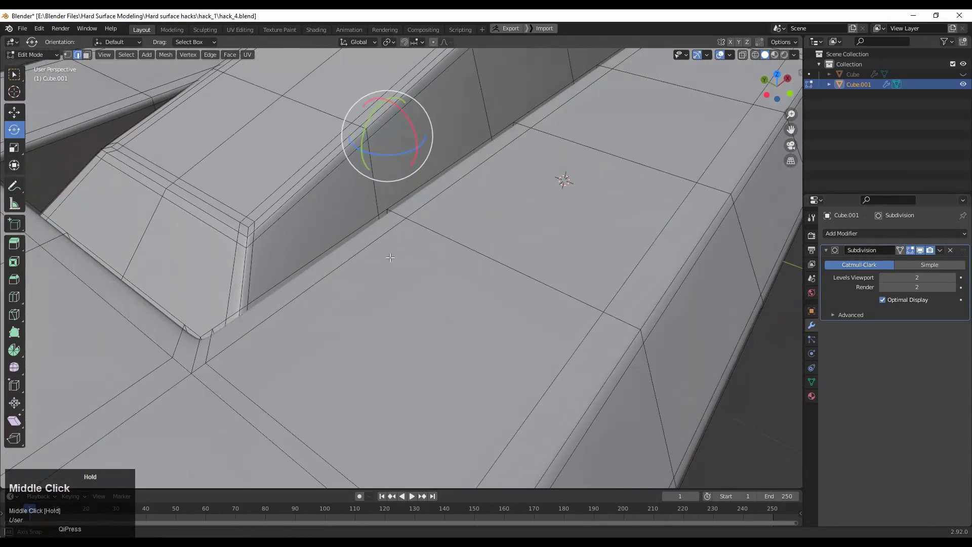
middle_click_drag(276, 219, 258, 218)
scroll(259, 218, "down", 7)
key("Tab")
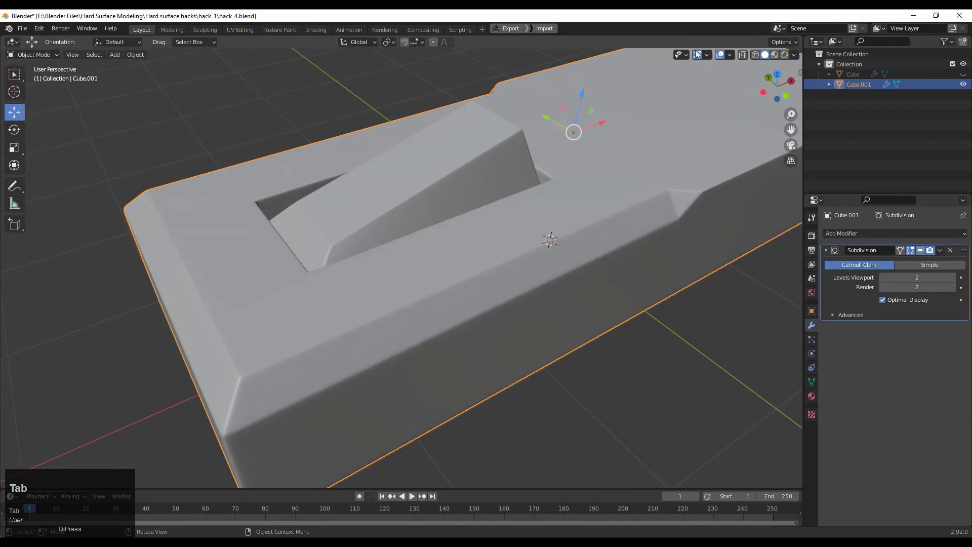
- Turn the wireframe overlay back on, deselect the block and examine the topology of the whole subdivided model
left_click(730, 55)
left_click(668, 227)
left_click(233, 52)
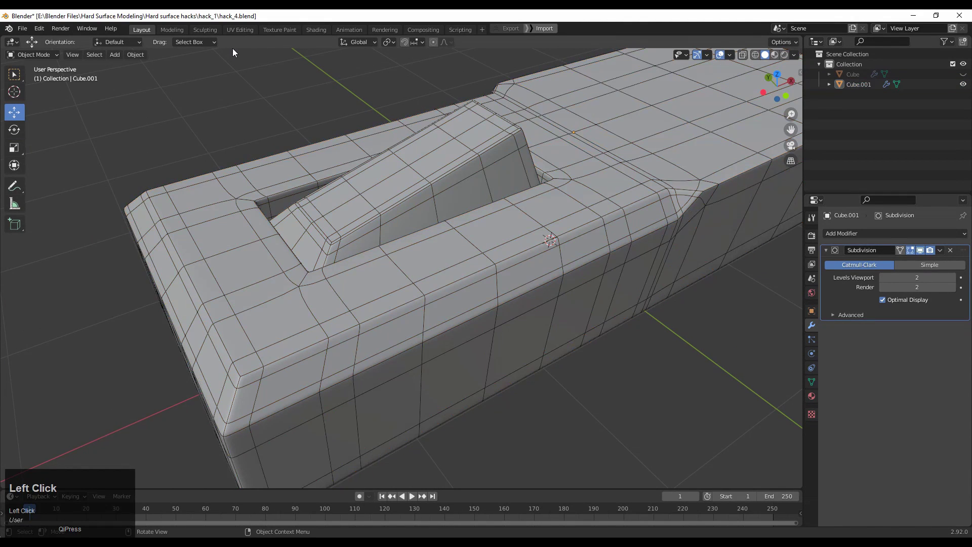
scroll(349, 172, "down", 6)
middle_click_drag(383, 195, 406, 191)
left_click(475, 106)
middle_click_drag(475, 107, 572, 266, "ctrl")
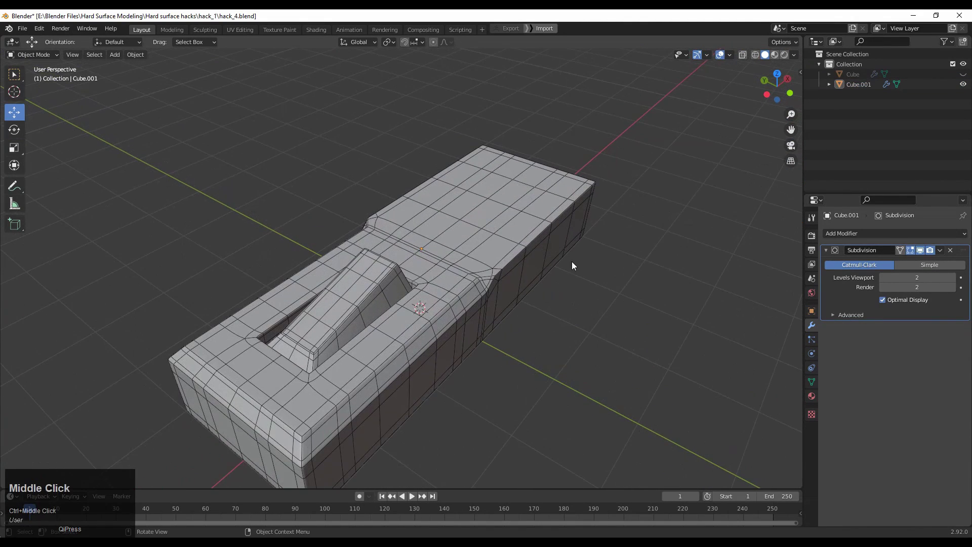
- Hide all viewport overlays and view the finished block from a raised three-quarter angle
left_click(720, 54)
middle_click_drag(622, 195, 644, 233)
left_click(645, 233)
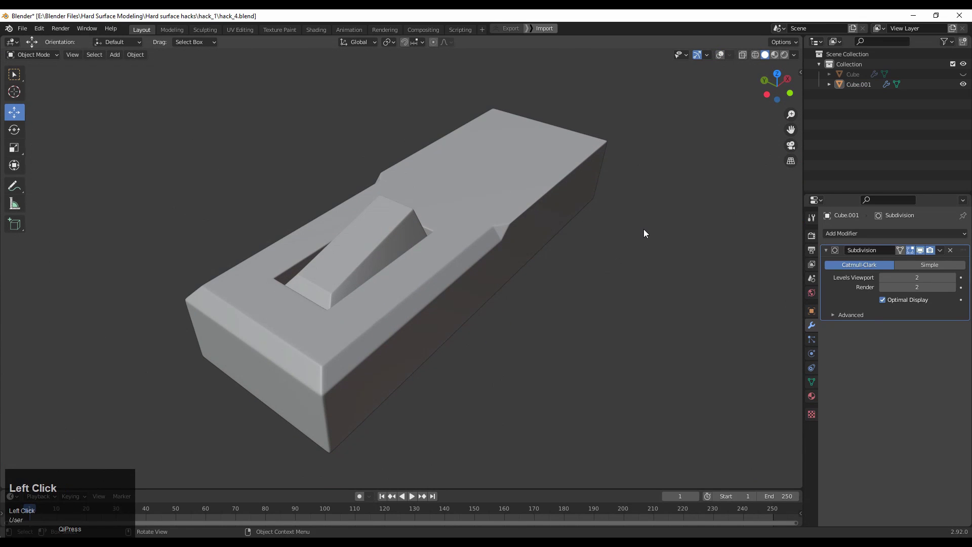